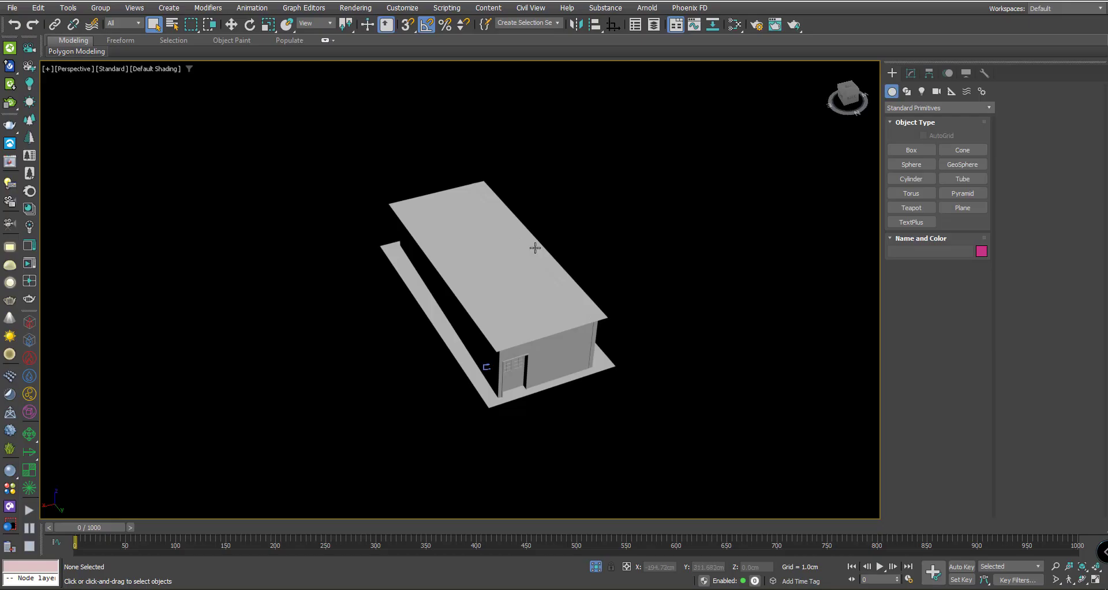
- Hide the roof plane Plane003 and the ceiling object Line001 to see into the room
scroll(532, 248, "up", 4)
scroll(609, 322, "up", 3)
scroll(622, 344, "down", 3)
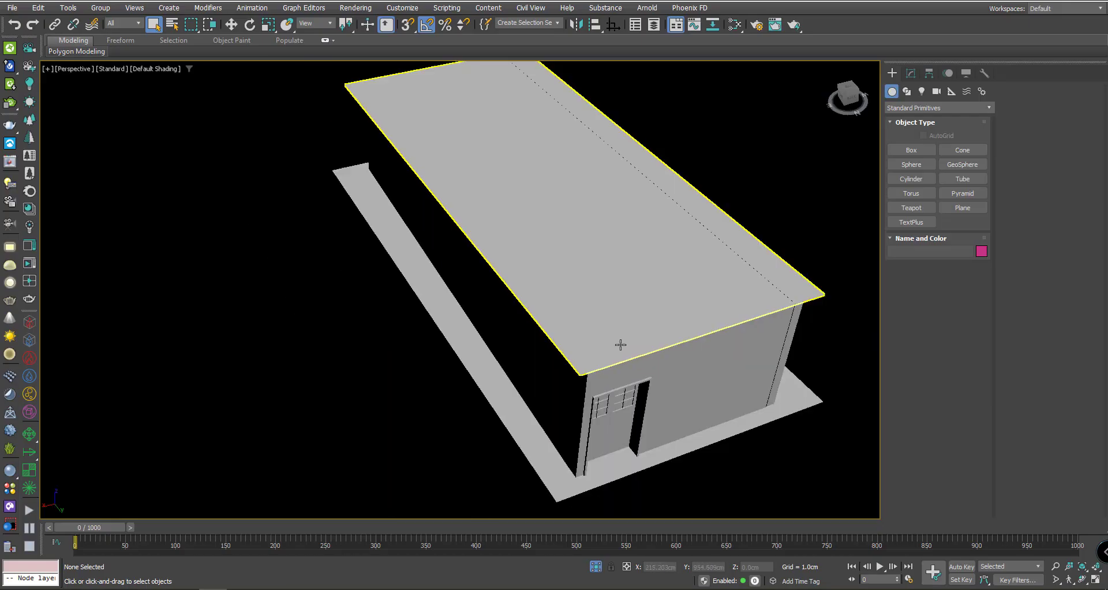
scroll(592, 290, "up", 5)
scroll(571, 303, "down", 4)
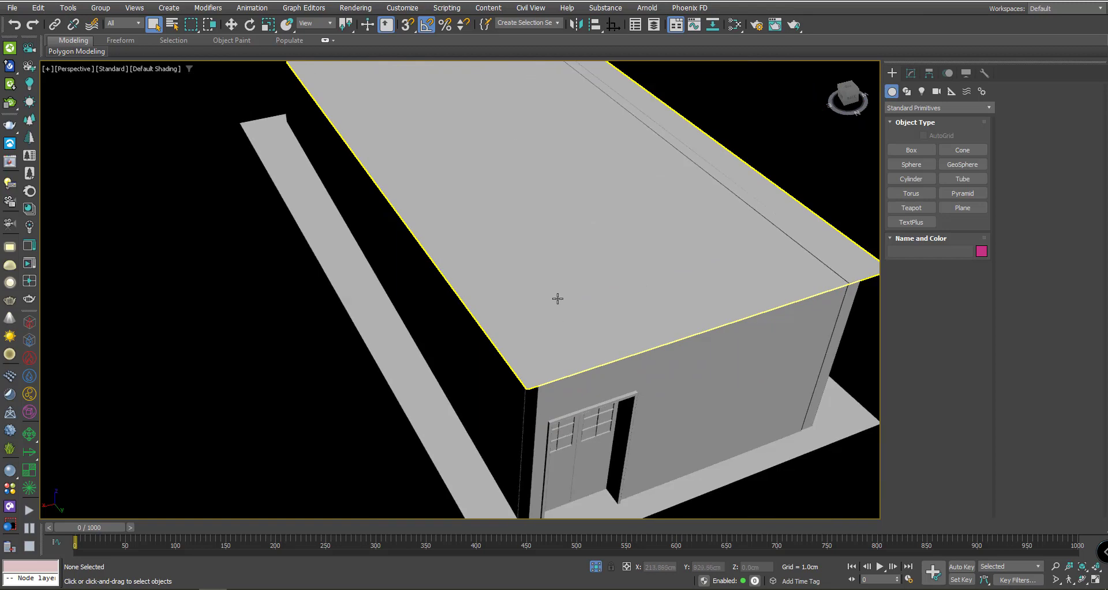
scroll(671, 319, "up", 3)
scroll(671, 320, "up", 2)
scroll(527, 344, "down", 5)
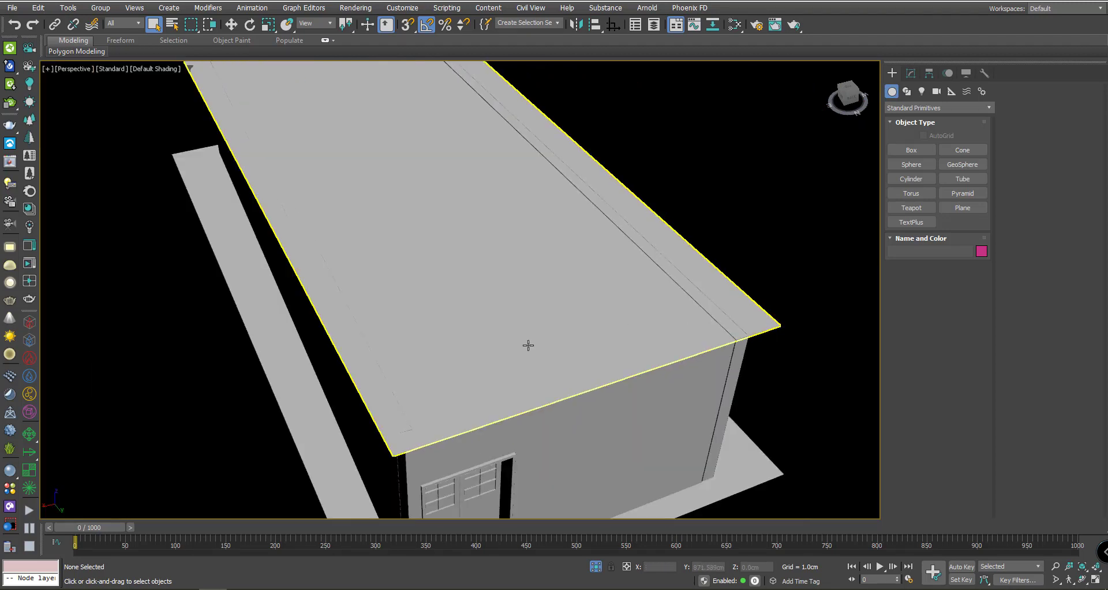
left_click(576, 339)
right_click(576, 339)
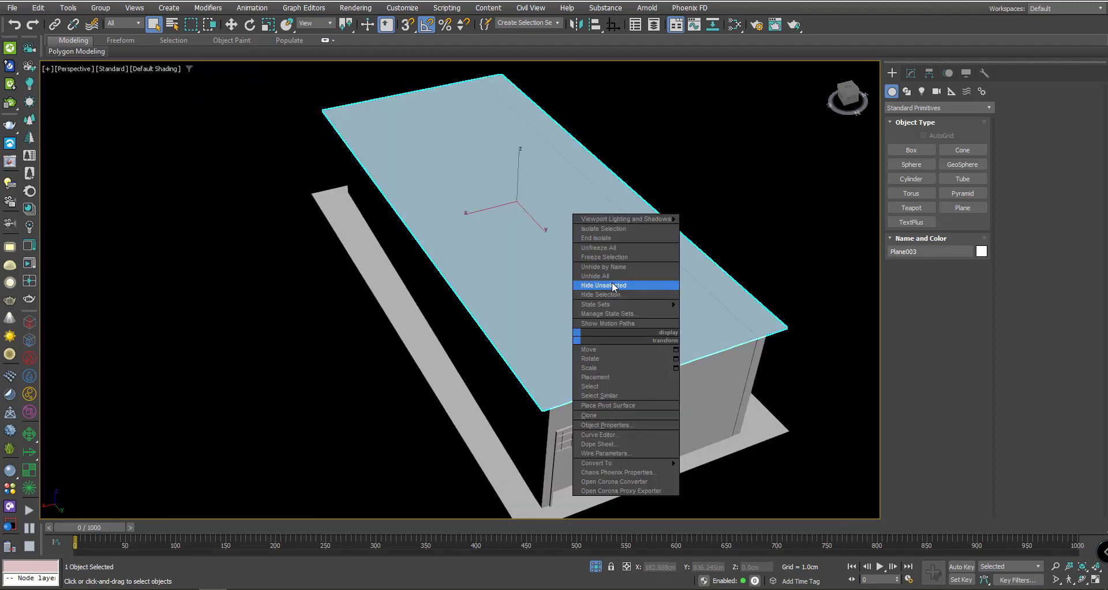
left_click(605, 299)
scroll(532, 242, "up", 3)
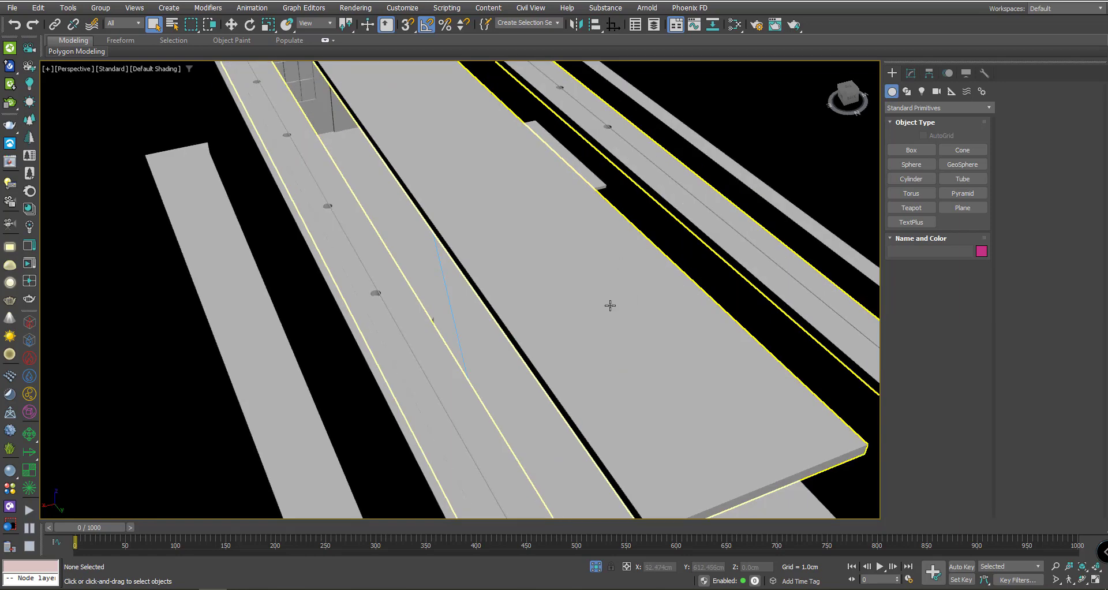
scroll(606, 303, "down", 3)
scroll(569, 295, "up", 1)
left_click(569, 296)
right_click(570, 296)
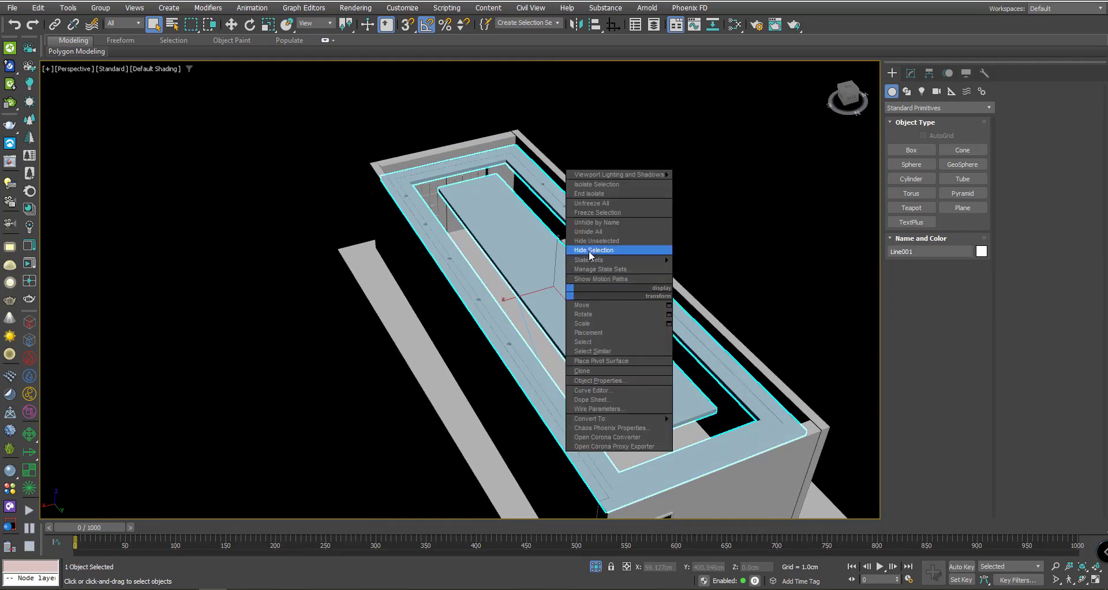
left_click(626, 251)
- Inspect the open room interior, then unhide all hidden objects
scroll(586, 237, "up", 4)
scroll(587, 238, "down", 3)
scroll(586, 237, "up", 4)
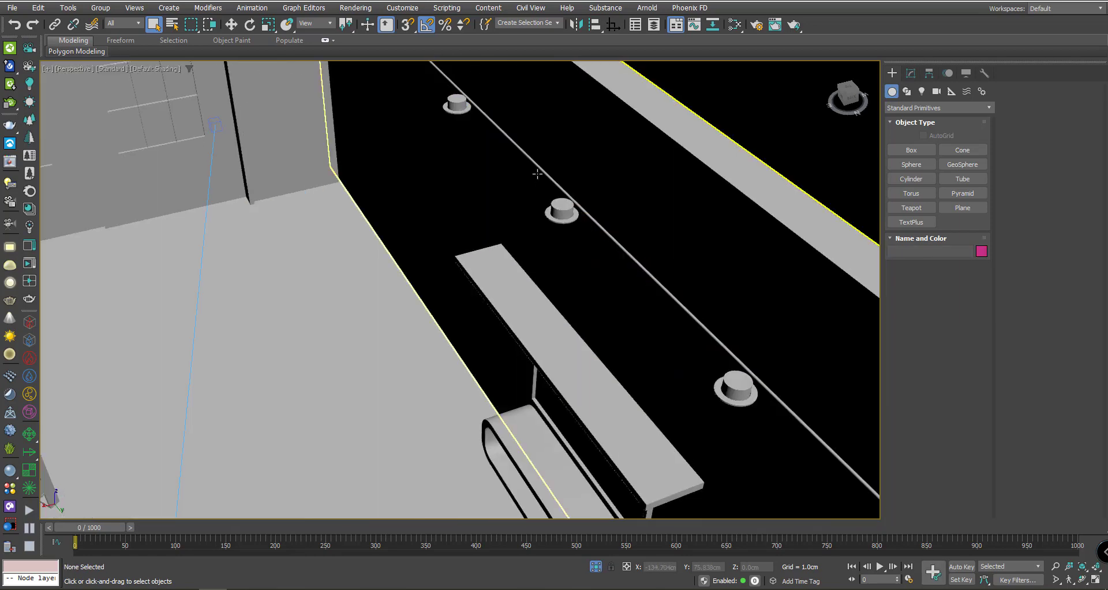
scroll(543, 284, "down", 1)
scroll(544, 284, "down", 4)
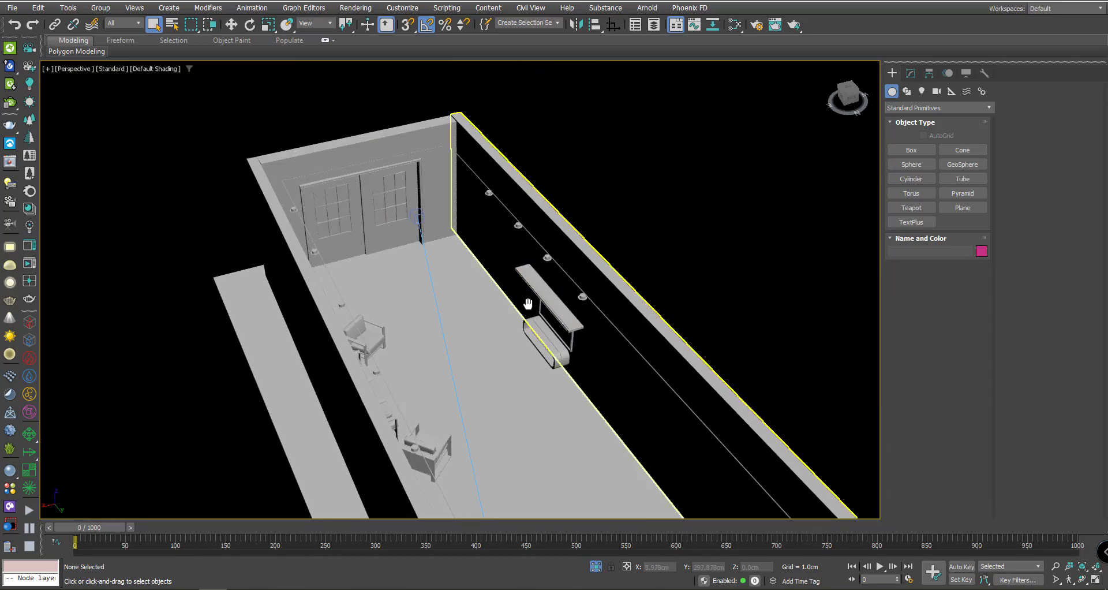
scroll(336, 364, "up", 5)
scroll(336, 364, "down", 2)
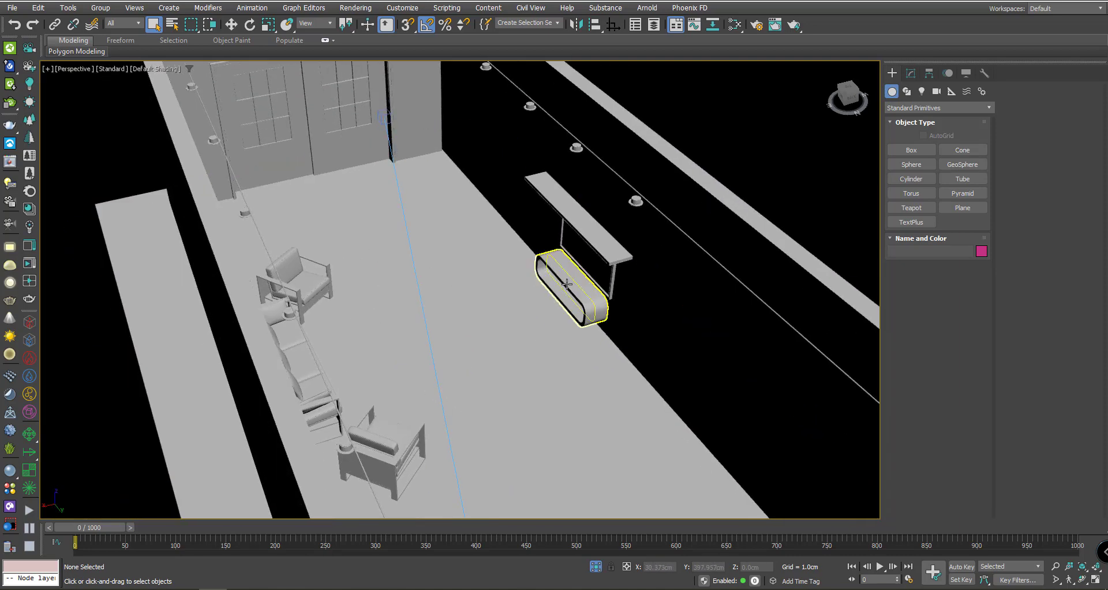
scroll(515, 295, "down", 5)
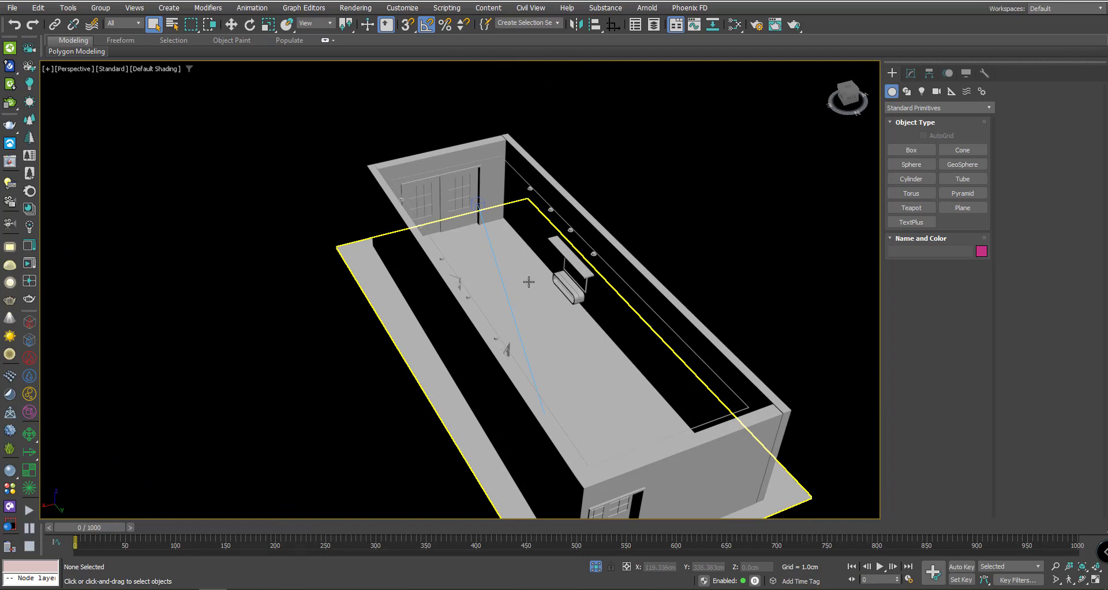
right_click(527, 279)
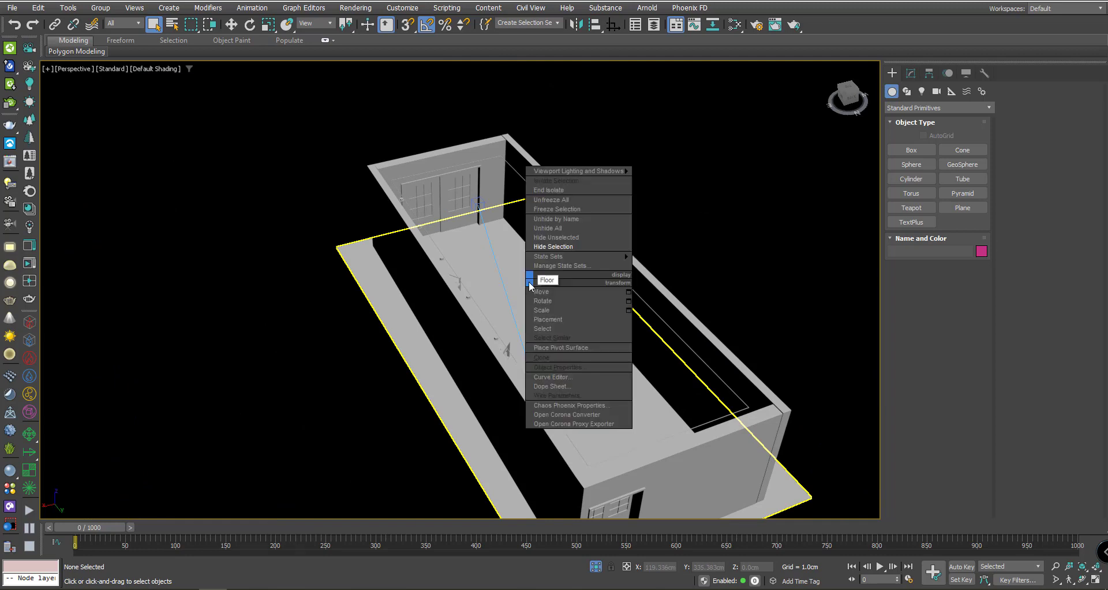
left_click(551, 230)
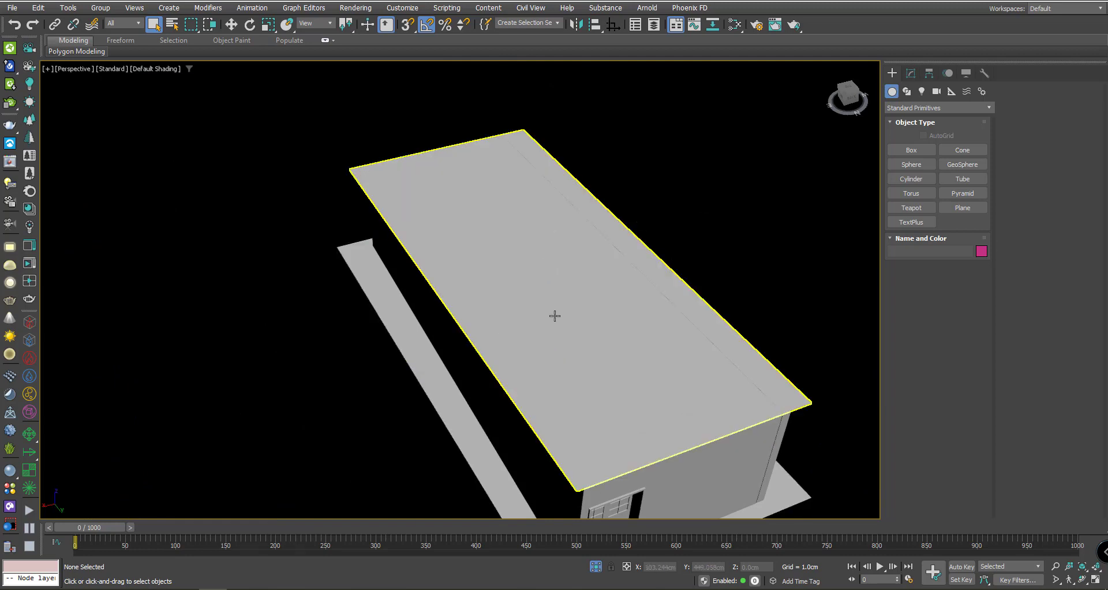
- Deselect everything and bring up the viewport label's view choices
scroll(554, 314, "down", 3)
left_click(165, 169)
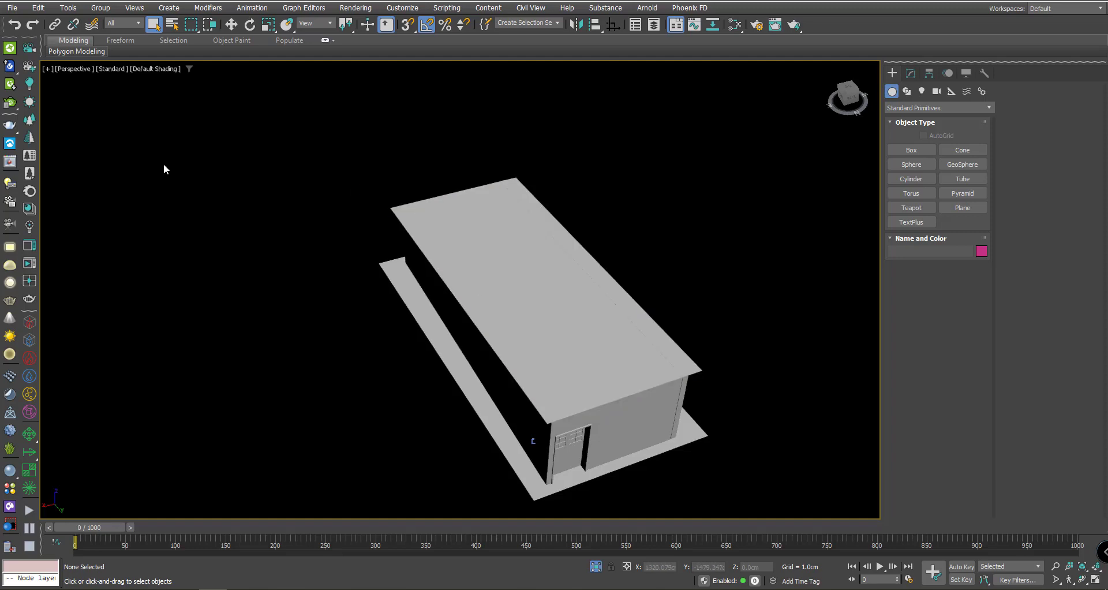
left_click(74, 70)
- View the scene through PhysCamera001 and start the V-Ray plane light tool
mouse_move(82, 81)
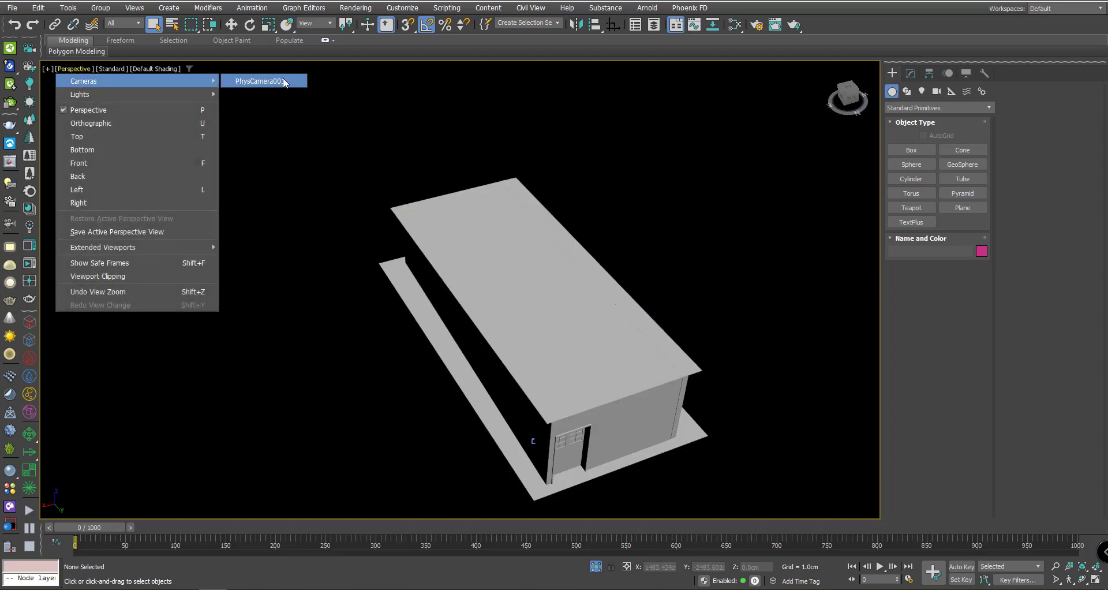
left_click(286, 81)
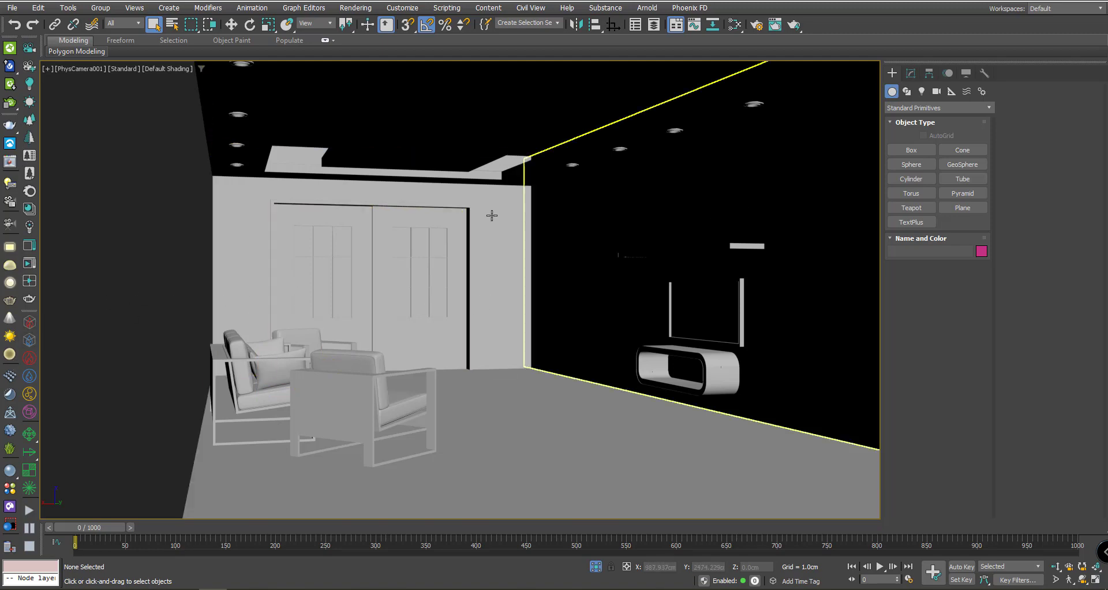
left_click(10, 248)
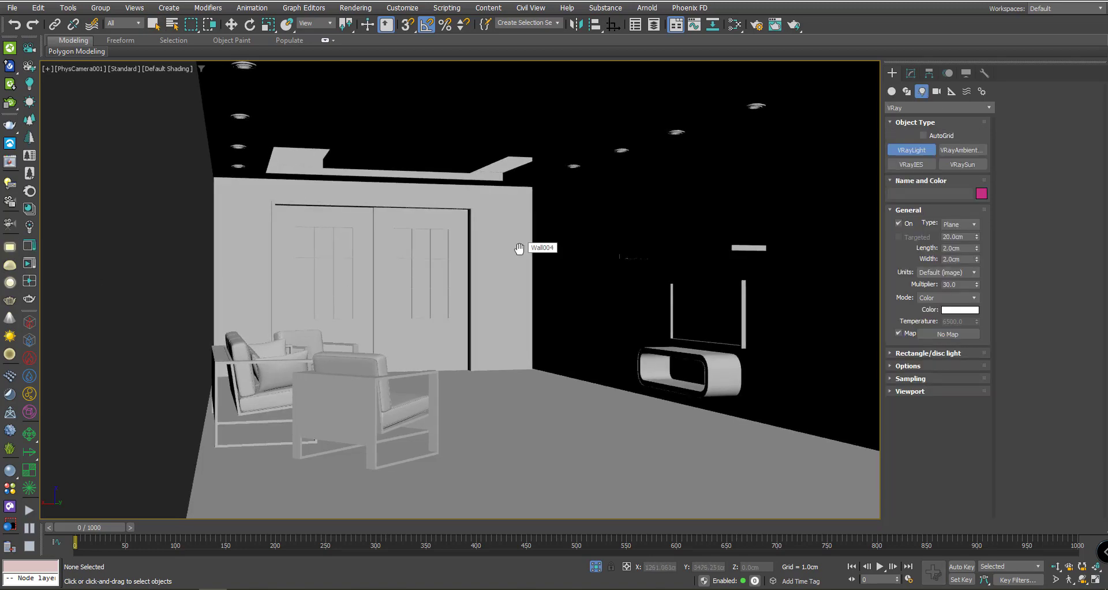
- Survey the room from the top, front and left views, framing the left wall and camera
key("t")
scroll(520, 267, "down", 2)
scroll(520, 277, "up", 3)
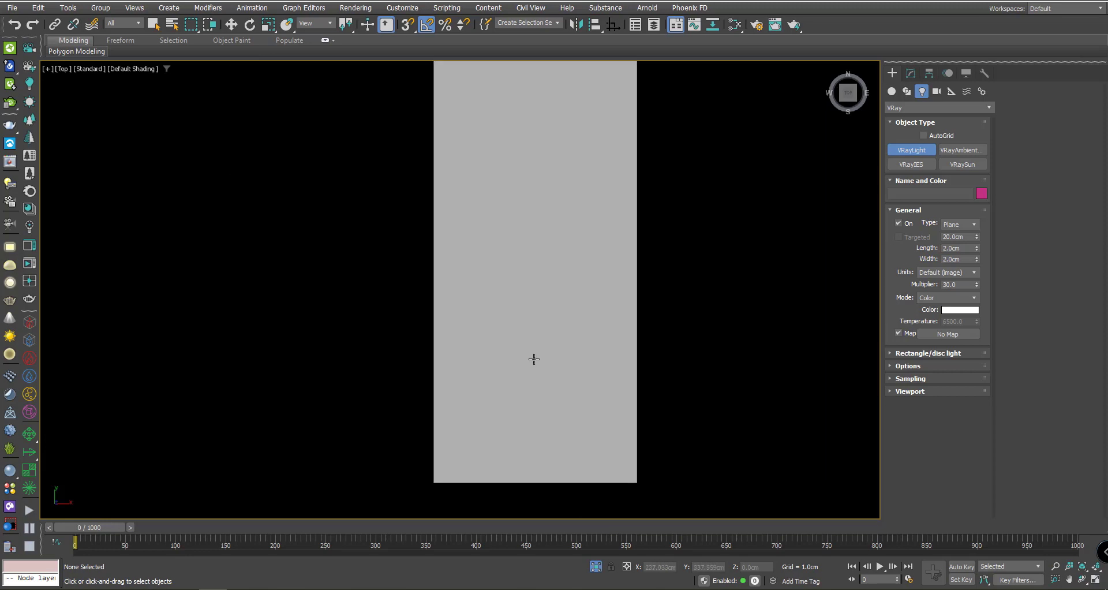
middle_click_drag(534, 359, 547, 305, "alt")
scroll(549, 346, "up", 3)
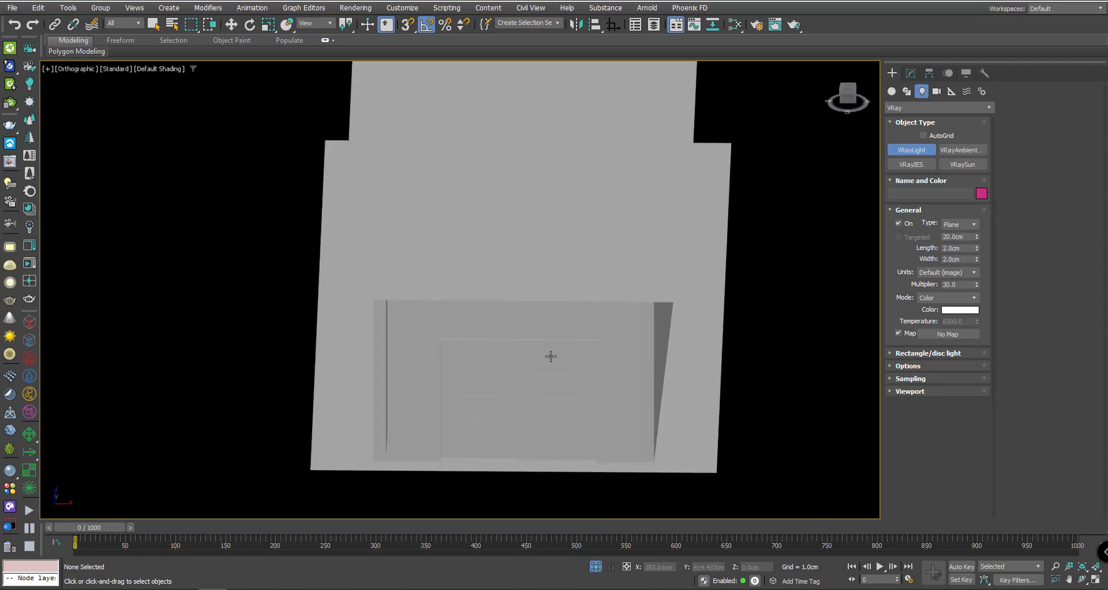
key("f")
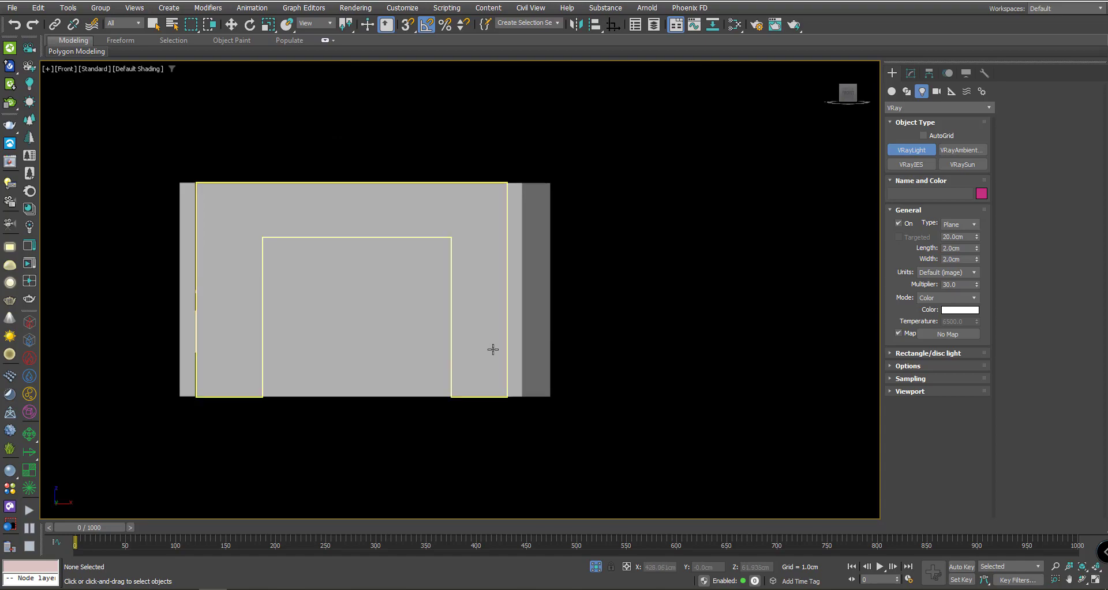
key("l")
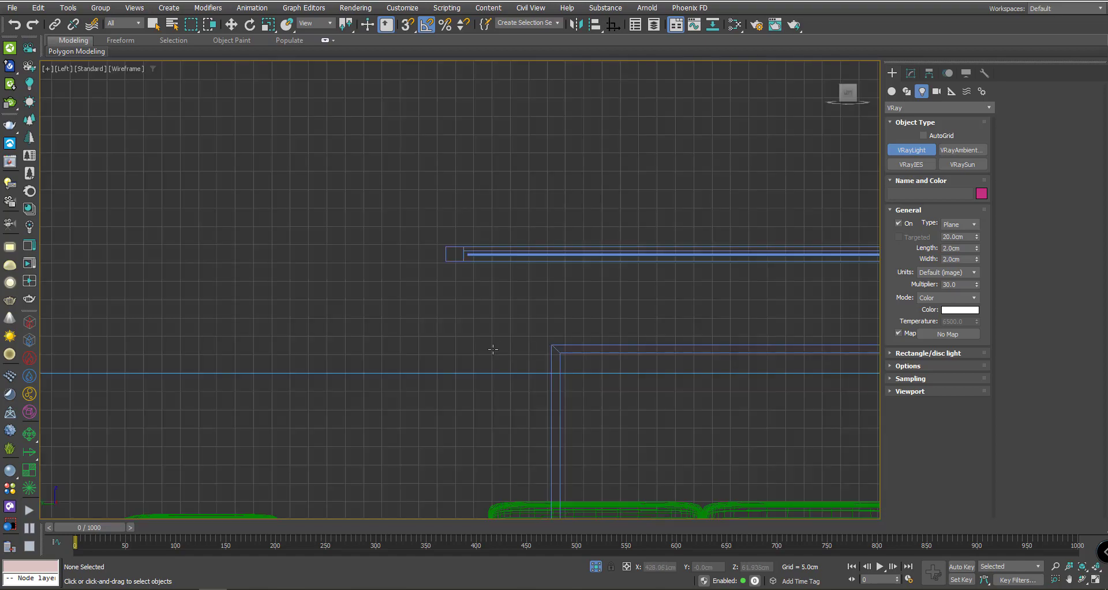
scroll(493, 349, "down", 10)
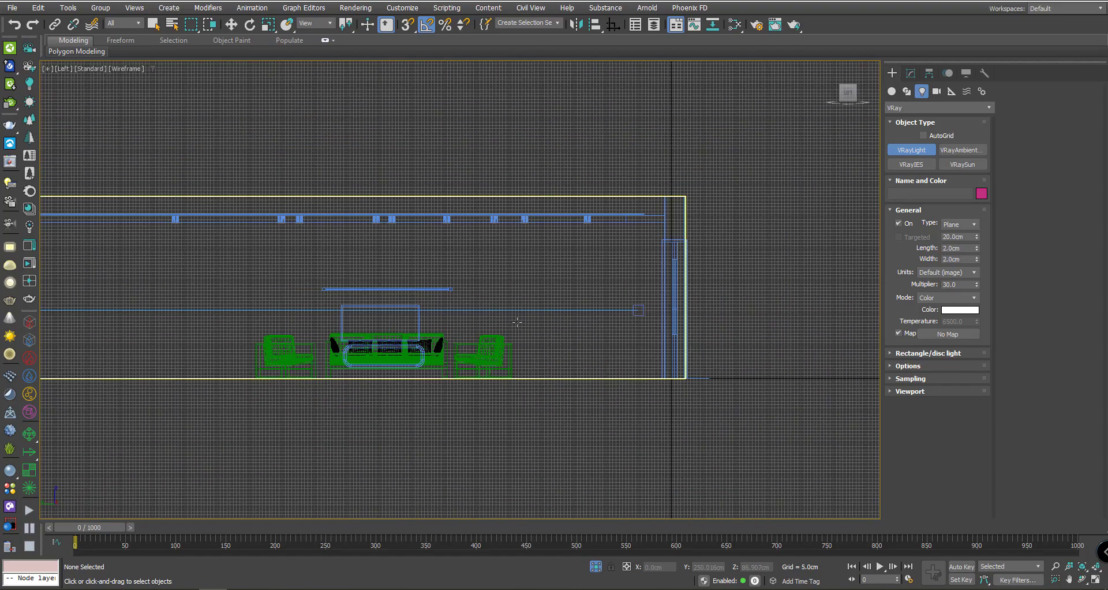
key("z")
middle_click_drag(425, 324, 521, 333)
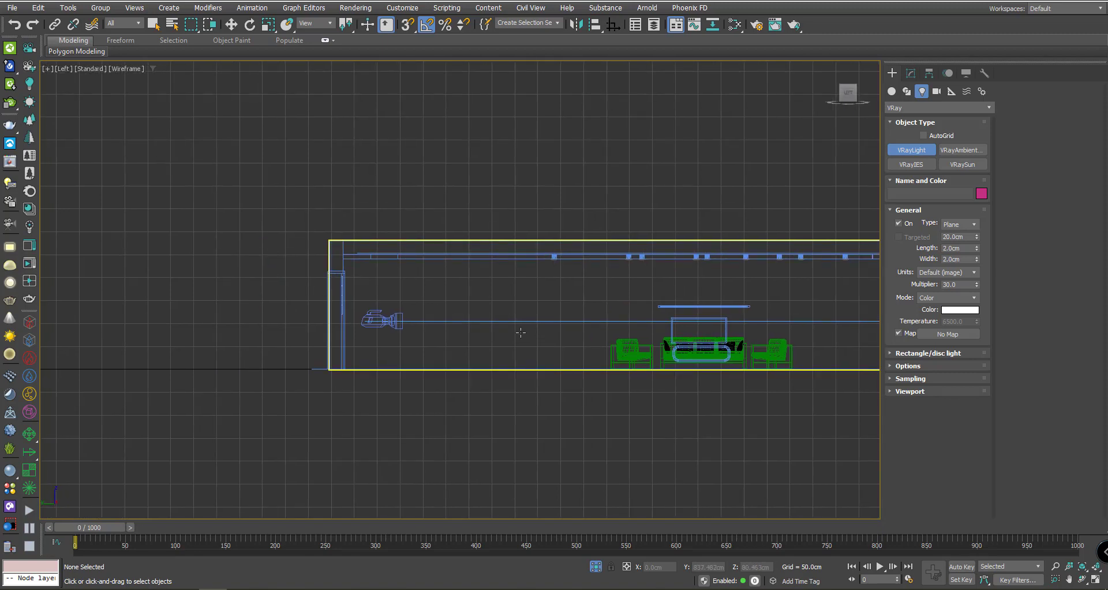
- Draw VRayLight001, about 215 × 184 cm, over the window wall in Front wireframe view
key("f")
key("F3")
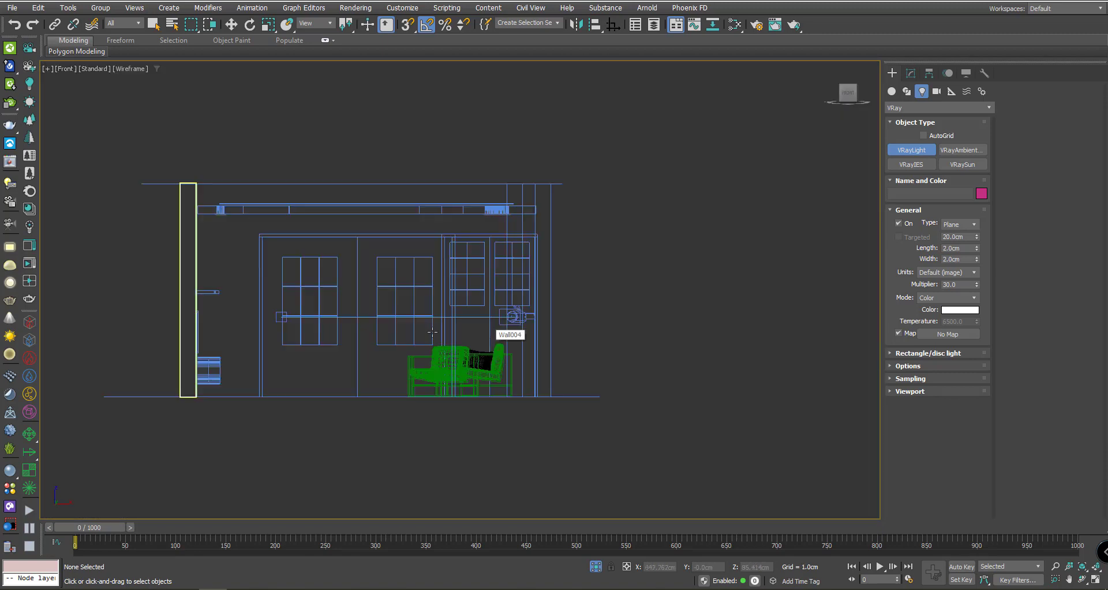
key("z")
left_click_drag(539, 284, 427, 390)
scroll(456, 383, "down", 4)
middle_click_drag(456, 382, 545, 356, "alt")
- Move VRayLight001 to the far wall, turn it 180°, and shift it to about Y 1150.9 cm
key("w")
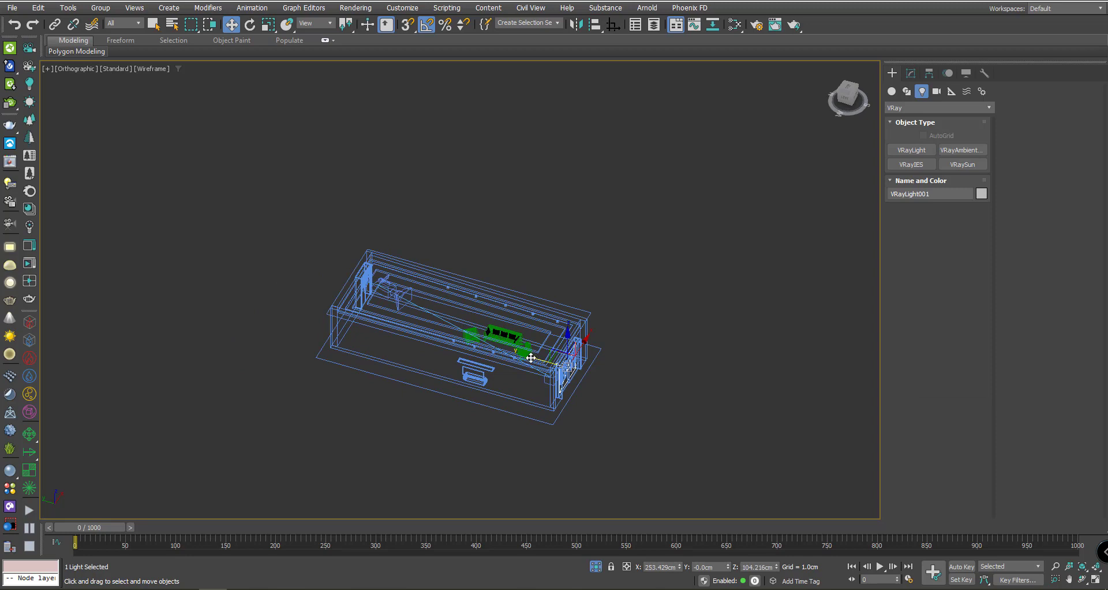
left_click_drag(531, 358, 494, 322)
key("e")
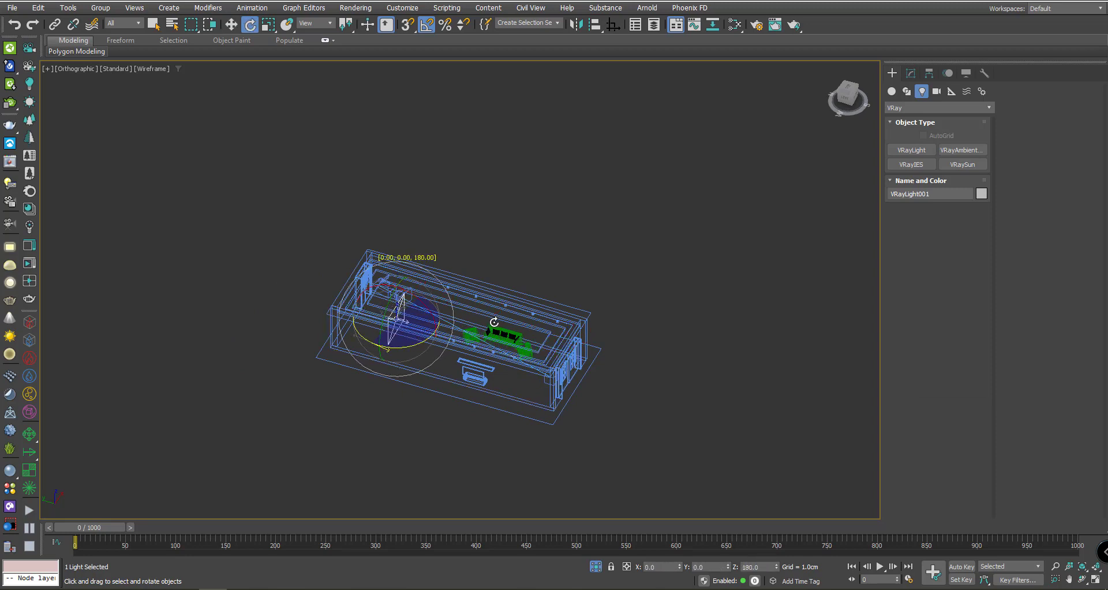
key("w")
scroll(387, 310, "up", 4)
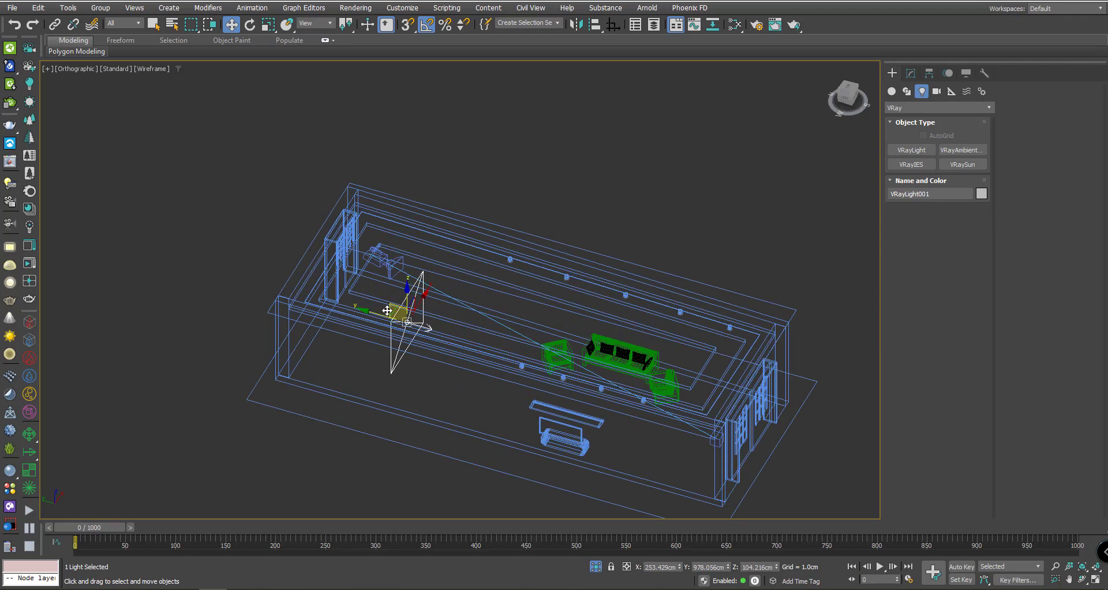
key("t")
scroll(479, 301, "down", 6)
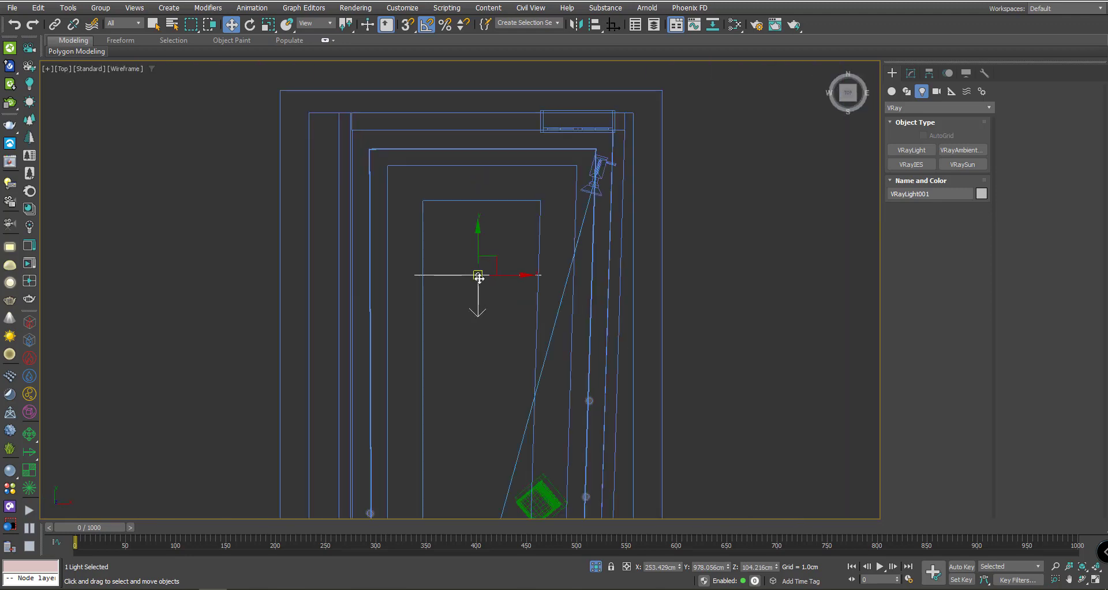
left_click_drag(512, 290, 513, 189)
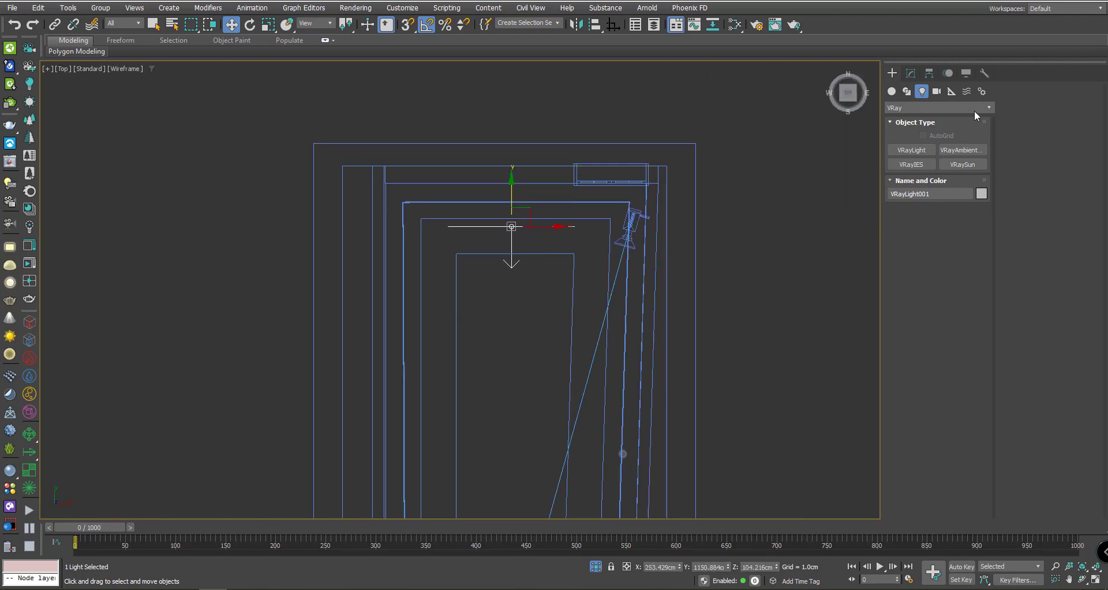
left_click(912, 73)
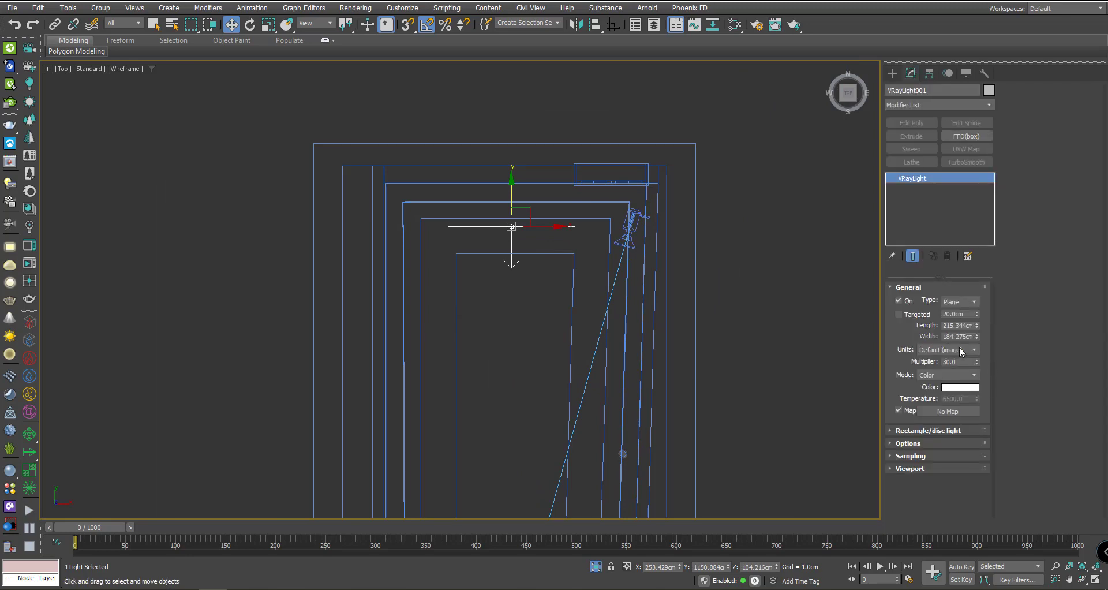
- Set VRayLight001's units to Luminous power (lm) with a multiplier of 8000
left_click(961, 351)
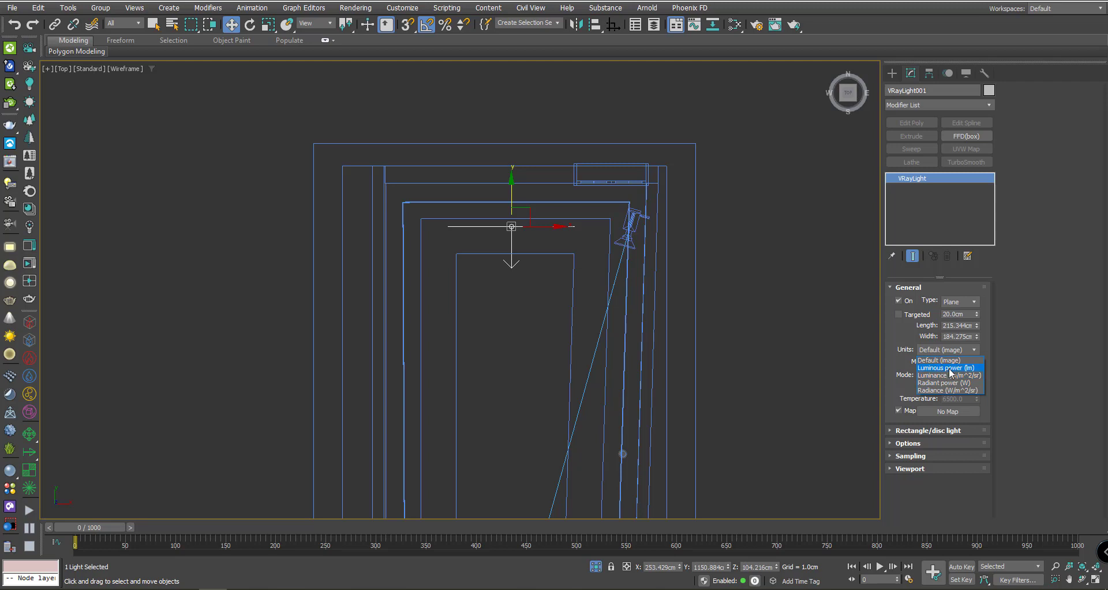
left_click(951, 370)
double_click(956, 362)
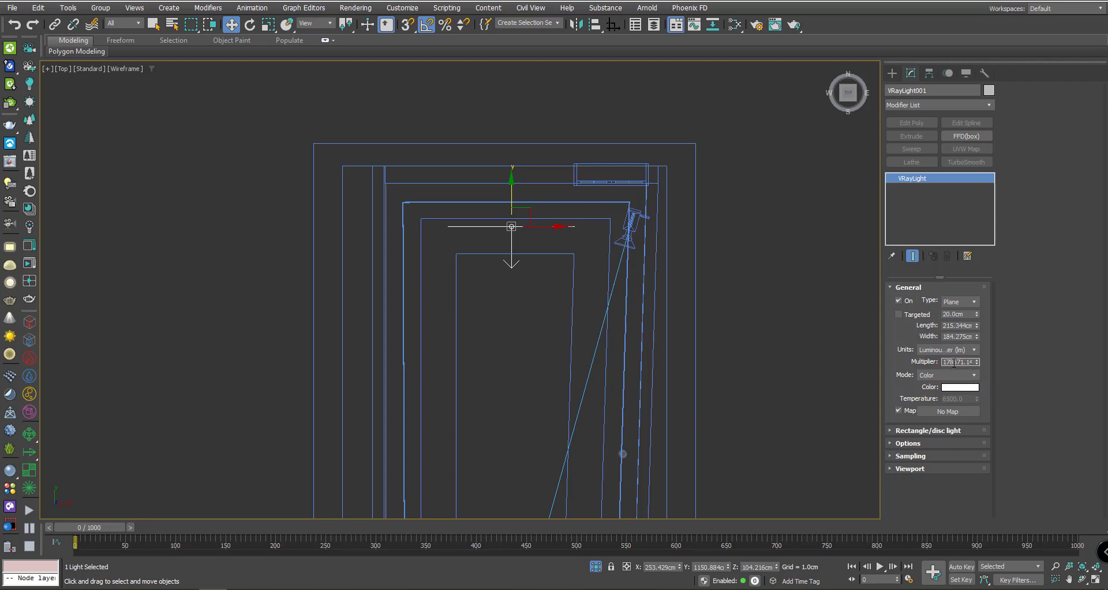
left_click(954, 350)
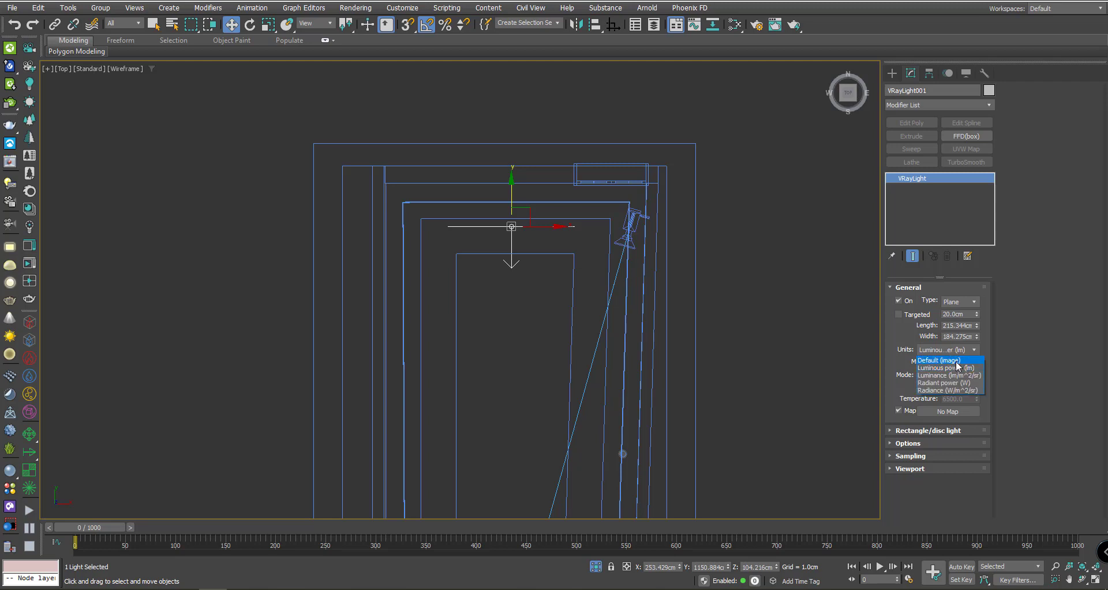
left_click(955, 361)
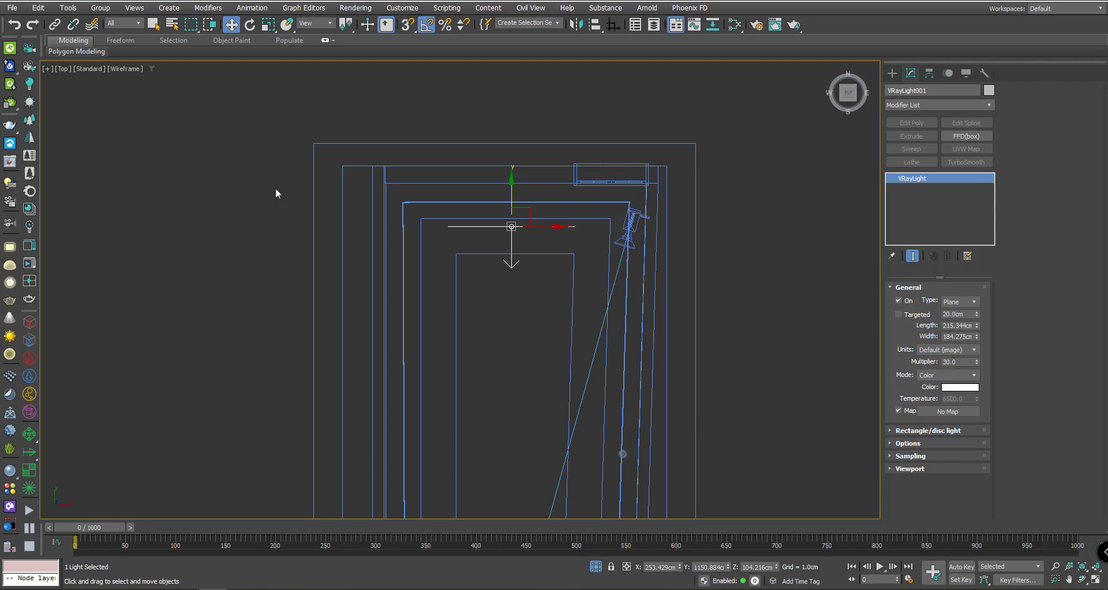
left_click(941, 351)
left_click(959, 369)
type("8000")
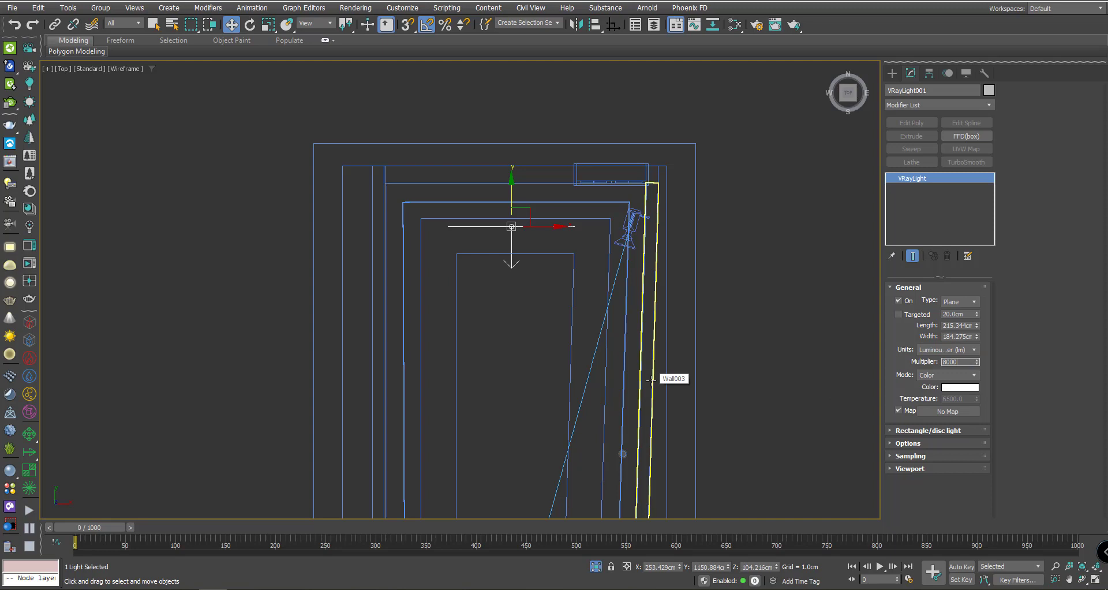
key("Return")
- Switch the light's colour mode to Temperature and set it to 9500
left_click(942, 376)
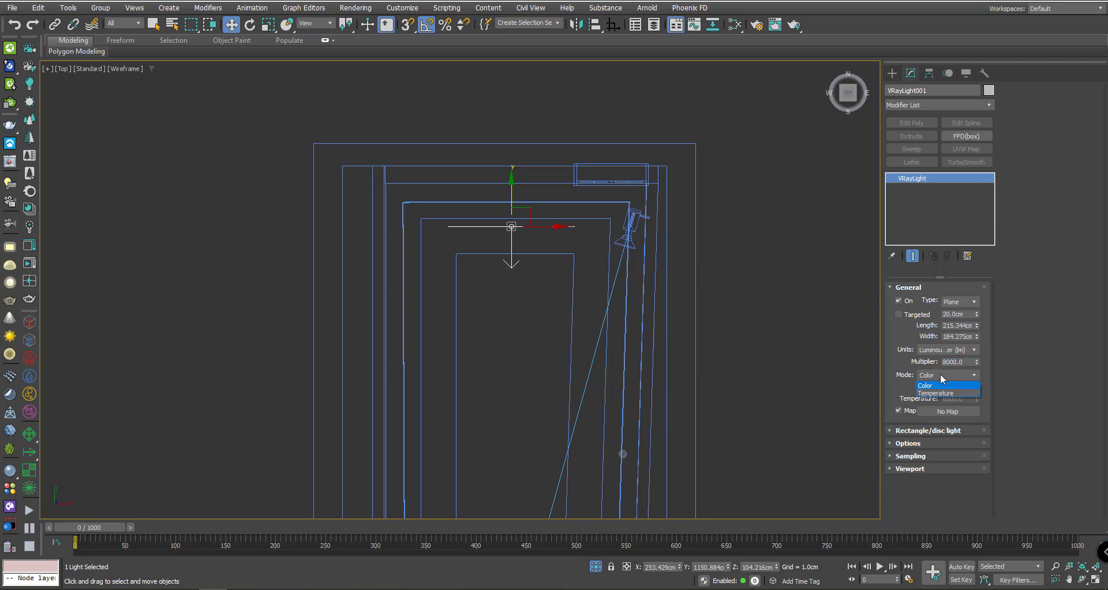
left_click(937, 394)
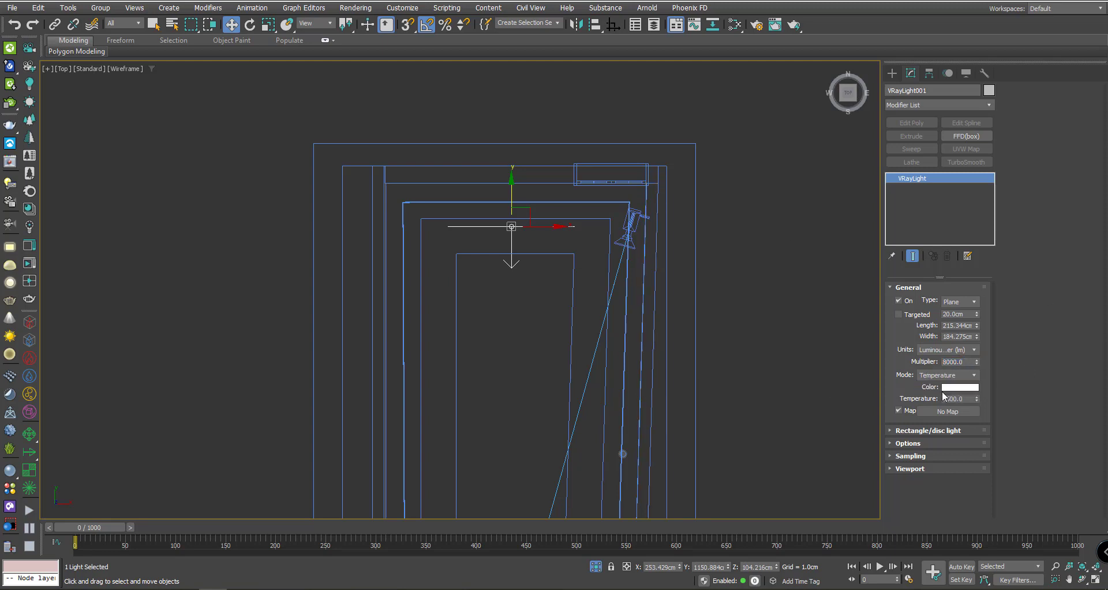
left_click_drag(948, 400, 938, 399)
key("Return")
scroll(660, 208, "down", 3)
scroll(643, 260, "up", 8)
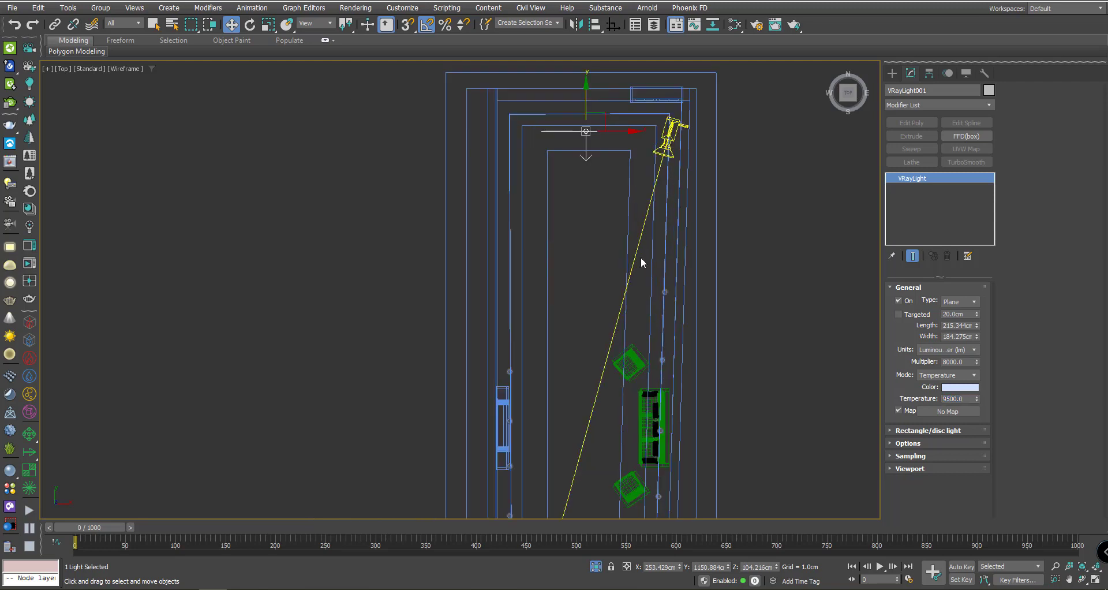
scroll(686, 294, "up", 10)
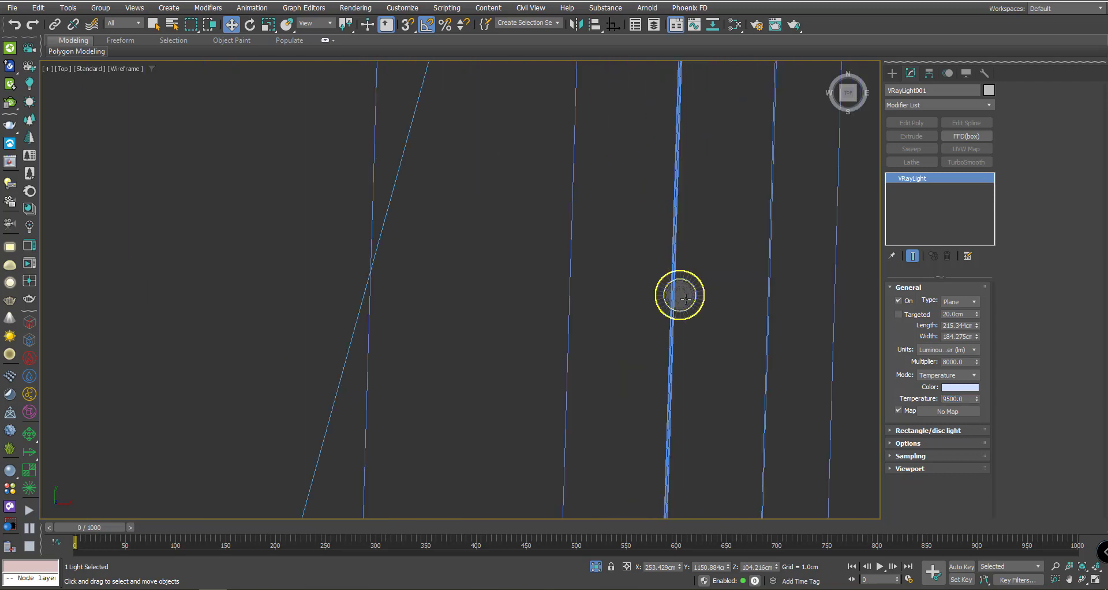
scroll(683, 285, "down", 10)
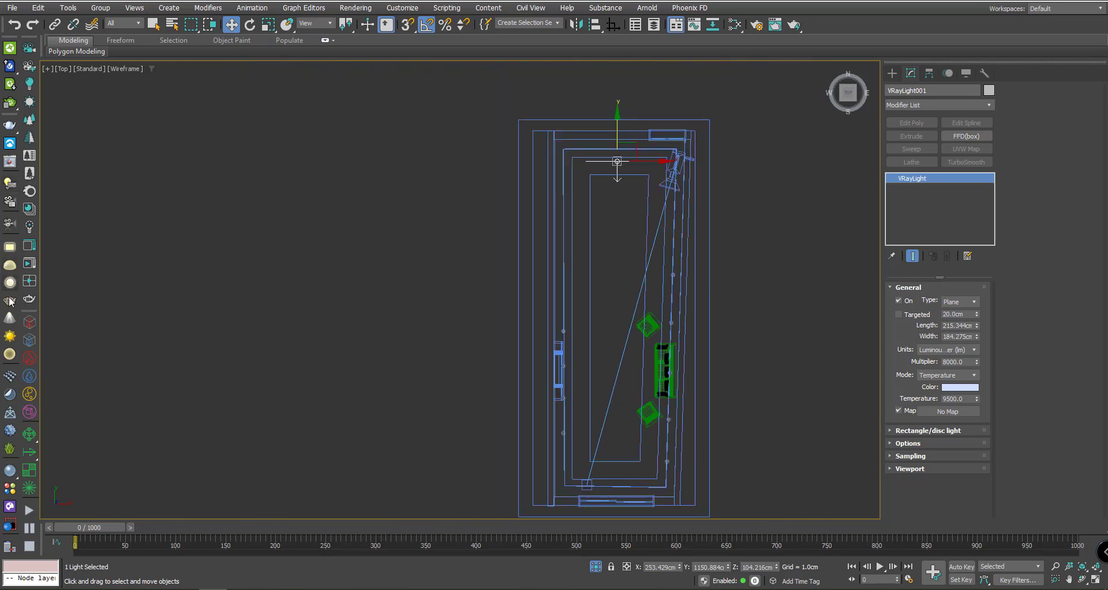
- Create a targeted VRayIES light in Left view, aimed from the ceiling down to the floor
left_click(9, 319)
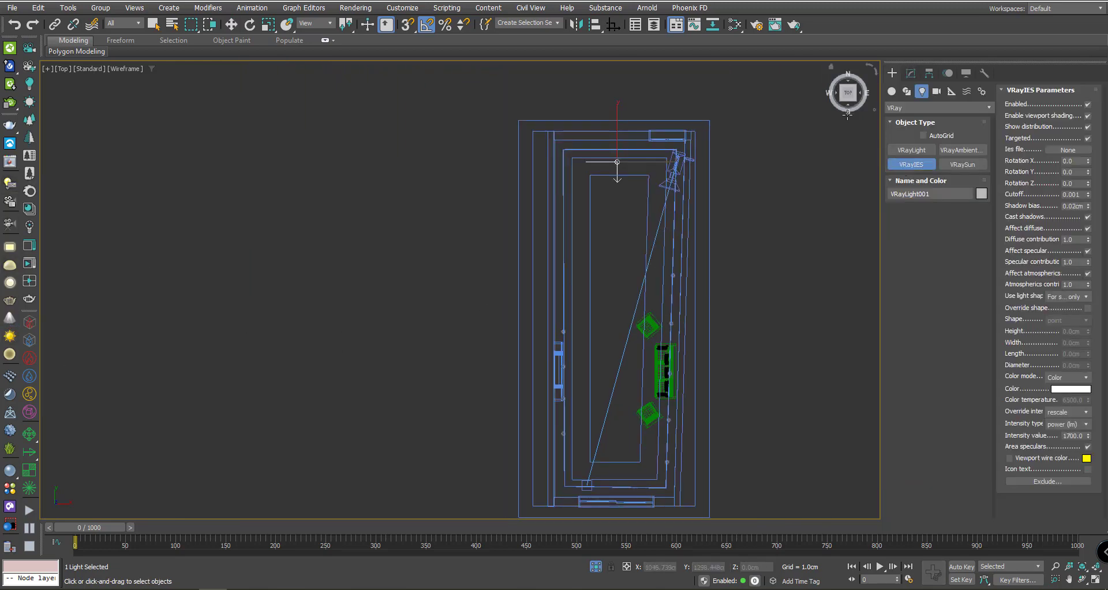
key("l")
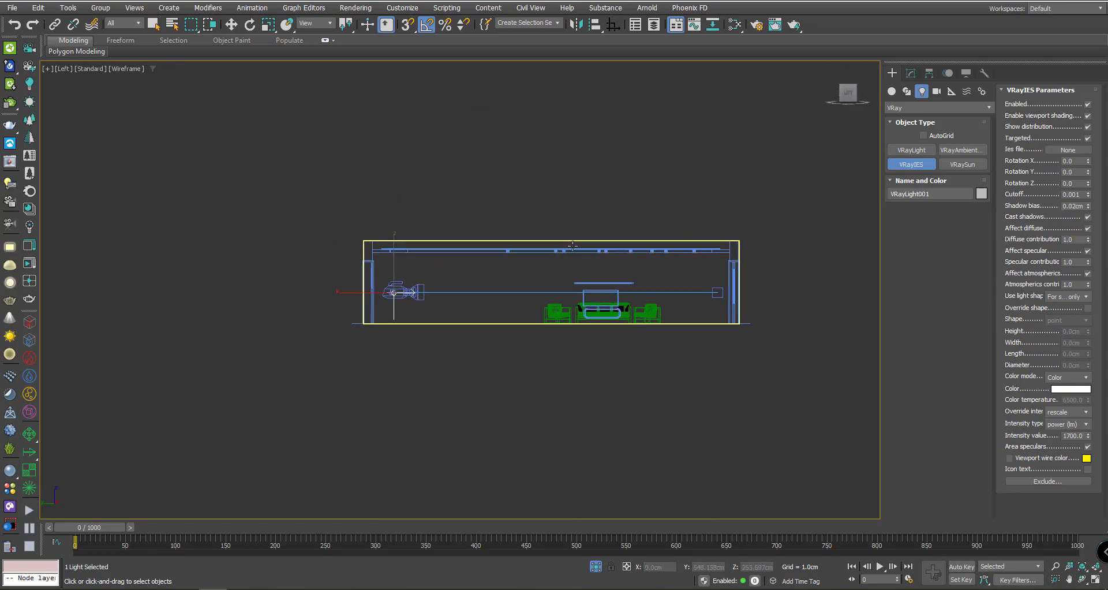
left_click_drag(565, 216, 565, 459)
key("w")
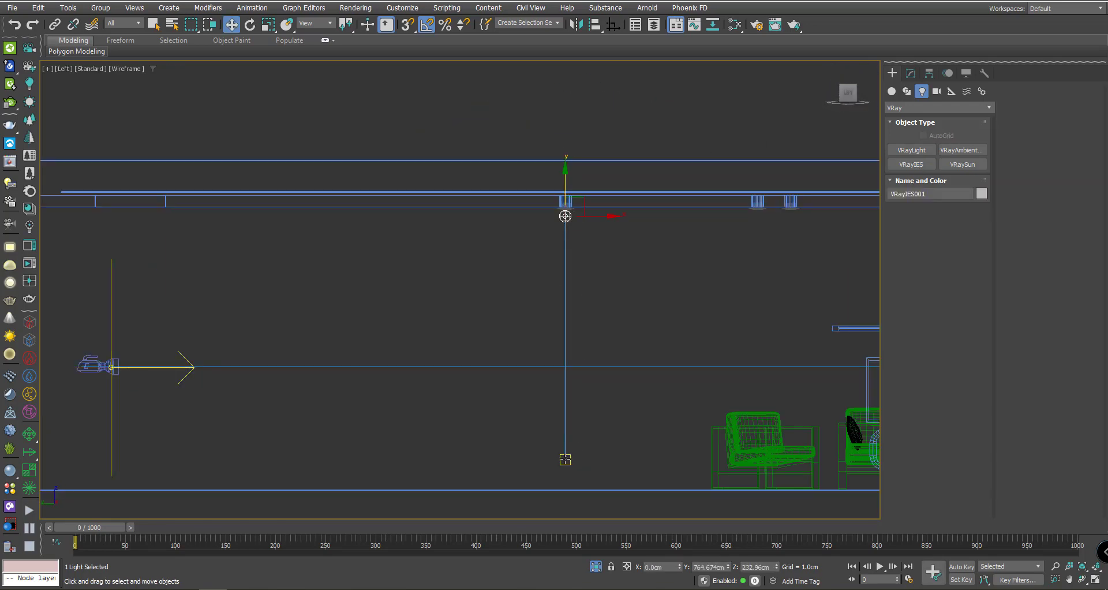
- Select only VRayIES001 and browse for an IES profile in its Modify settings
left_click(563, 459, "ctrl")
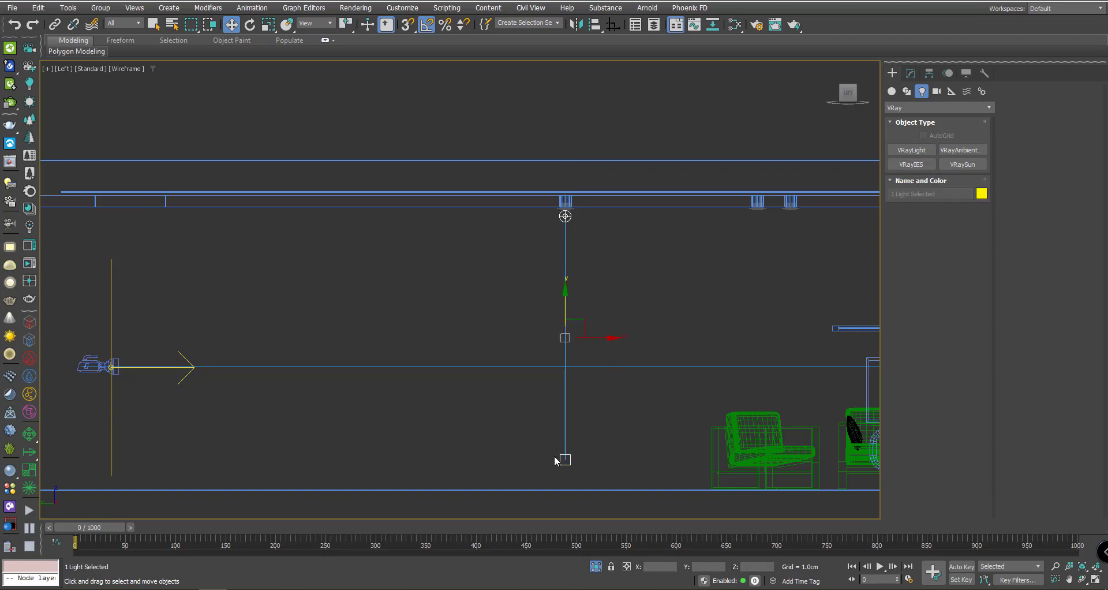
left_click(565, 216)
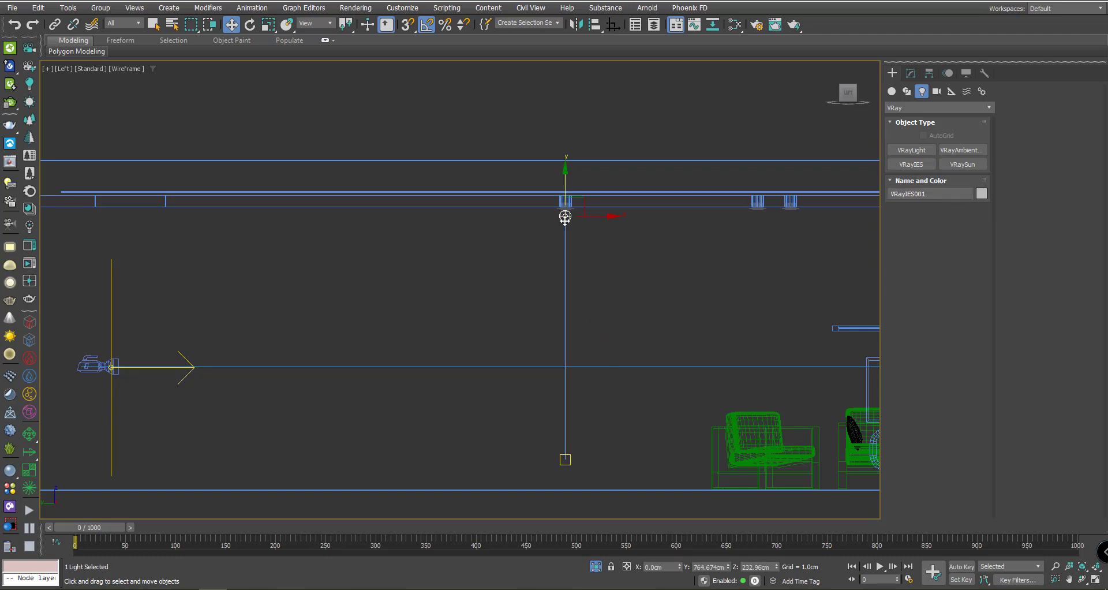
left_click(565, 459, "ctrl")
left_click(606, 345)
left_click(566, 216)
left_click(911, 73)
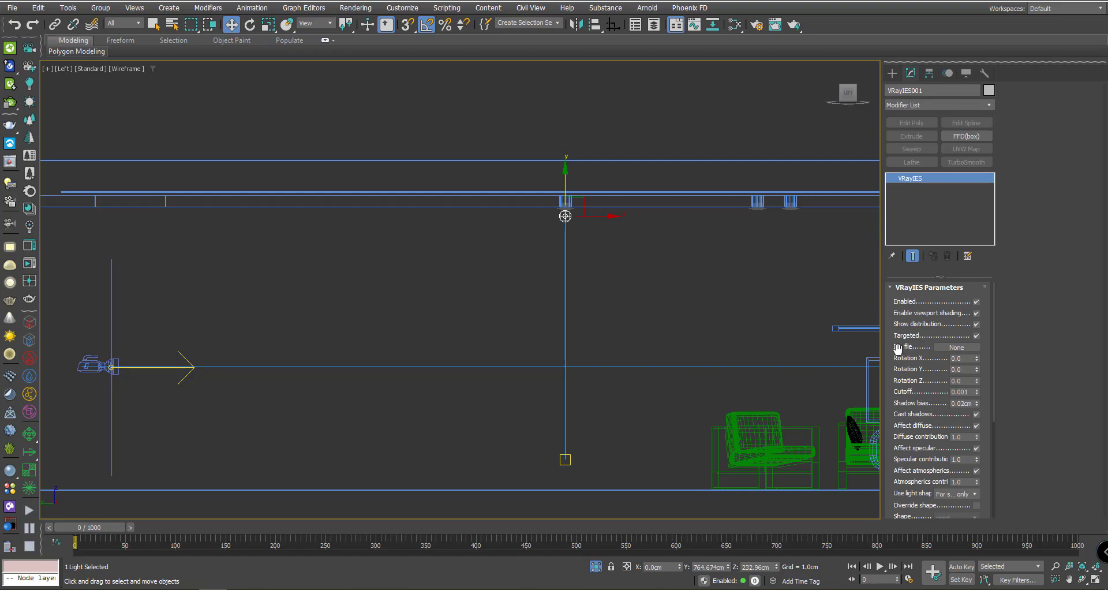
left_click(941, 347)
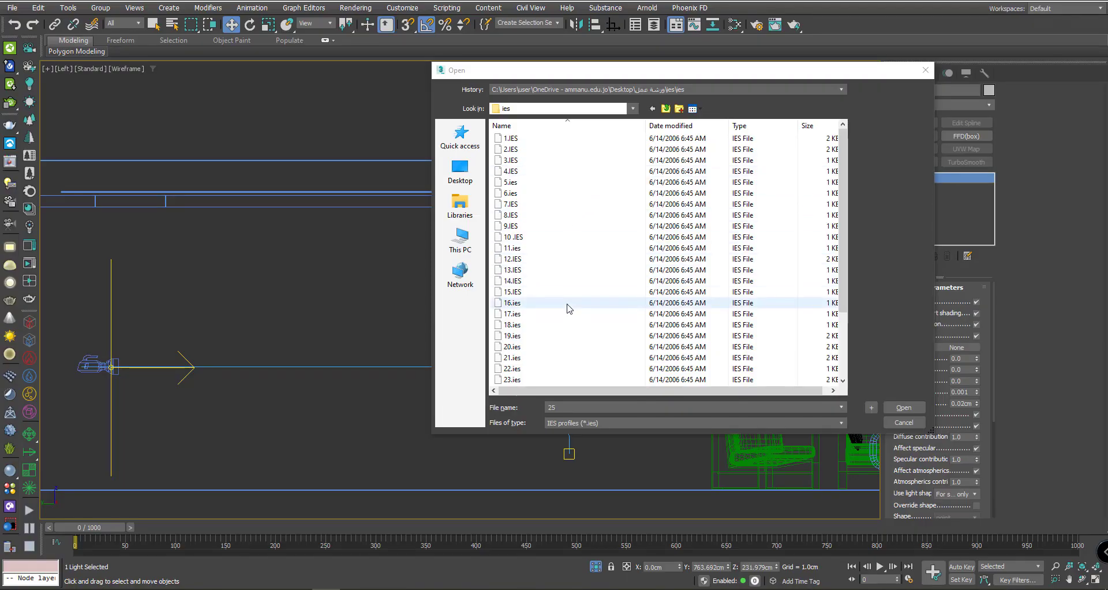
- Scroll to 24.ies in the file browser and load it onto VRayIES001
scroll(552, 312, "down", 1)
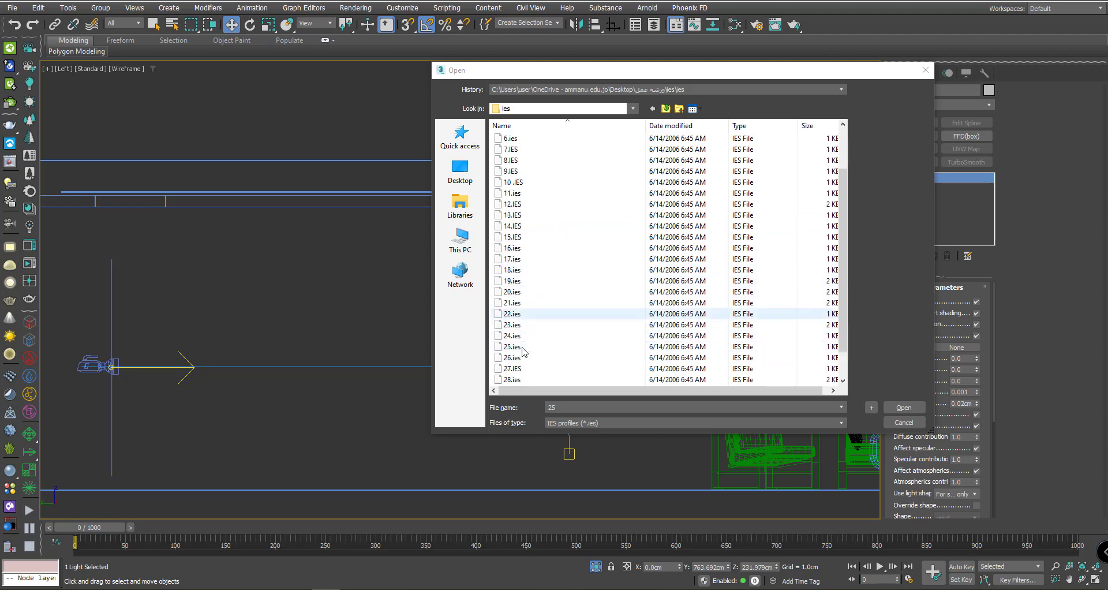
scroll(522, 352, "down", 1)
scroll(520, 368, "down", 1)
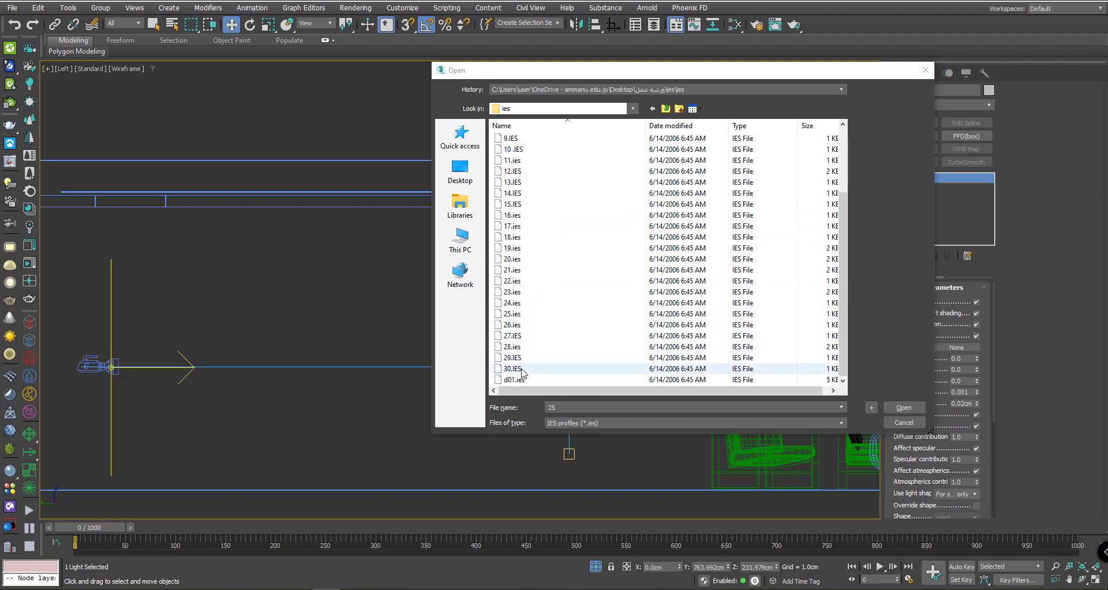
double_click(527, 301)
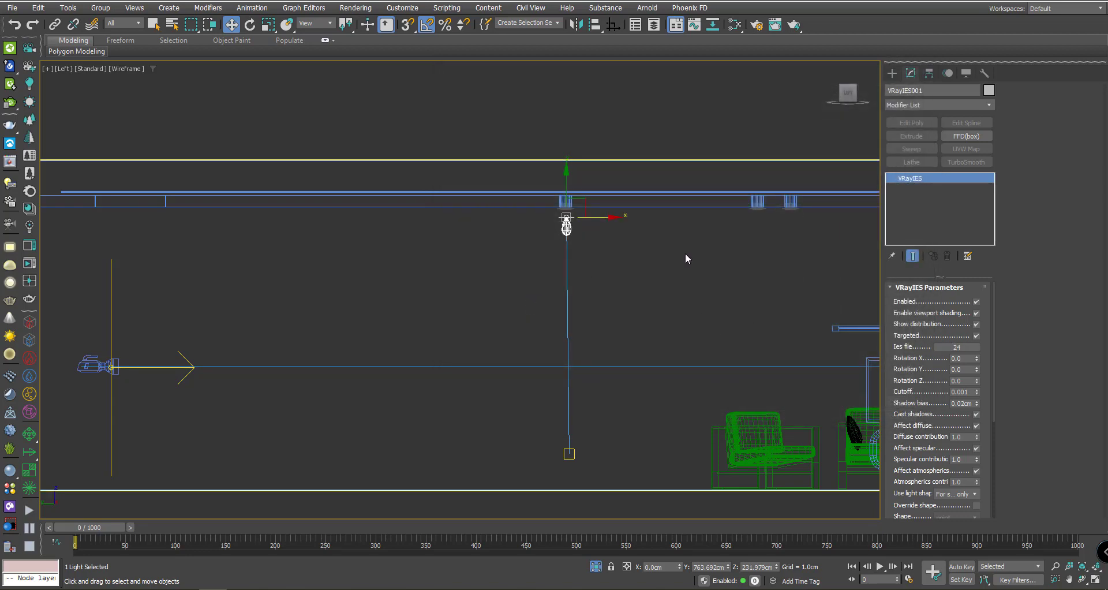
- Set VRayIES001's colour mode to Temperature with a value of 3500
left_click(627, 239)
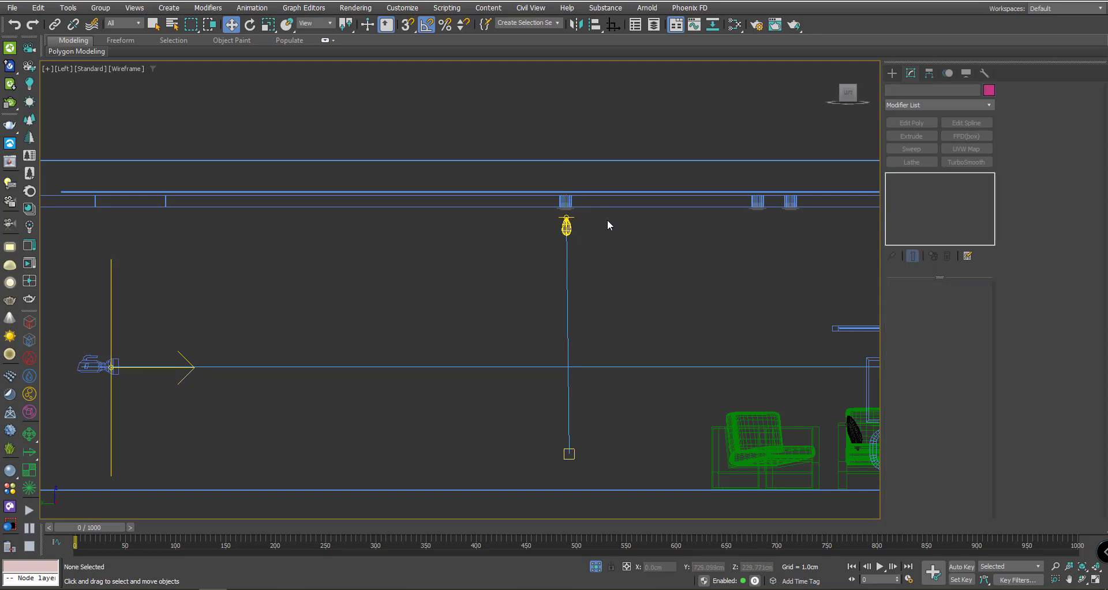
left_click(566, 226)
left_click_drag(926, 388, 911, 196)
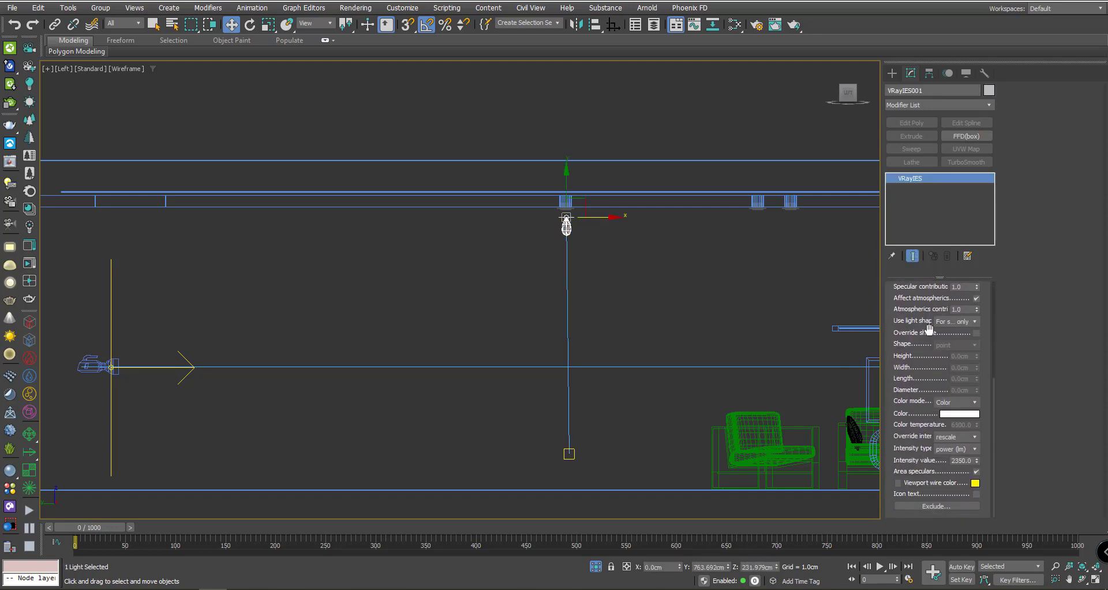
left_click(948, 404)
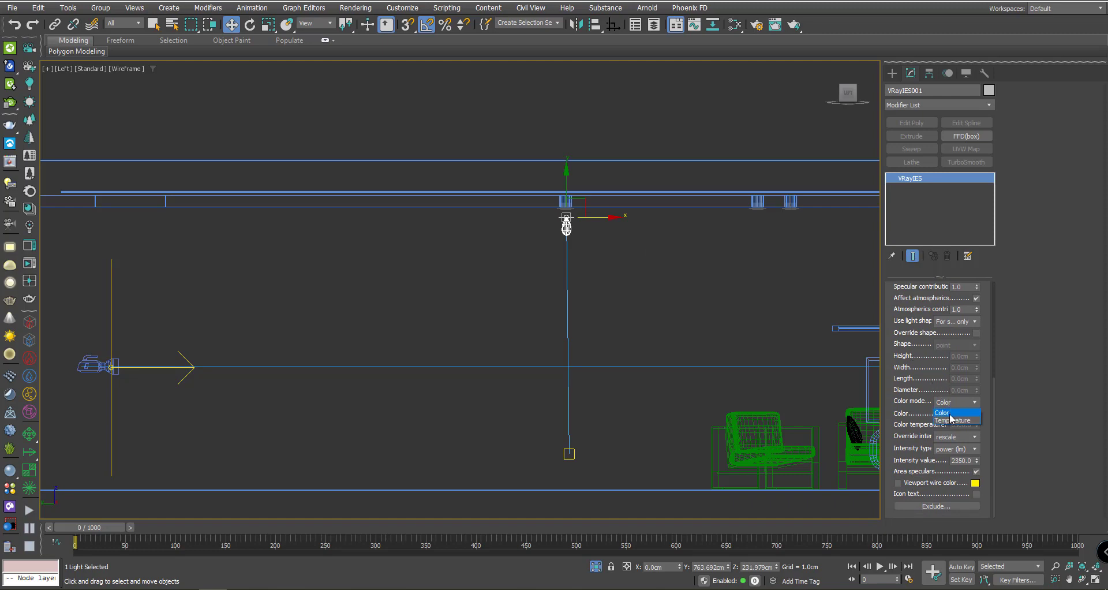
left_click(954, 421)
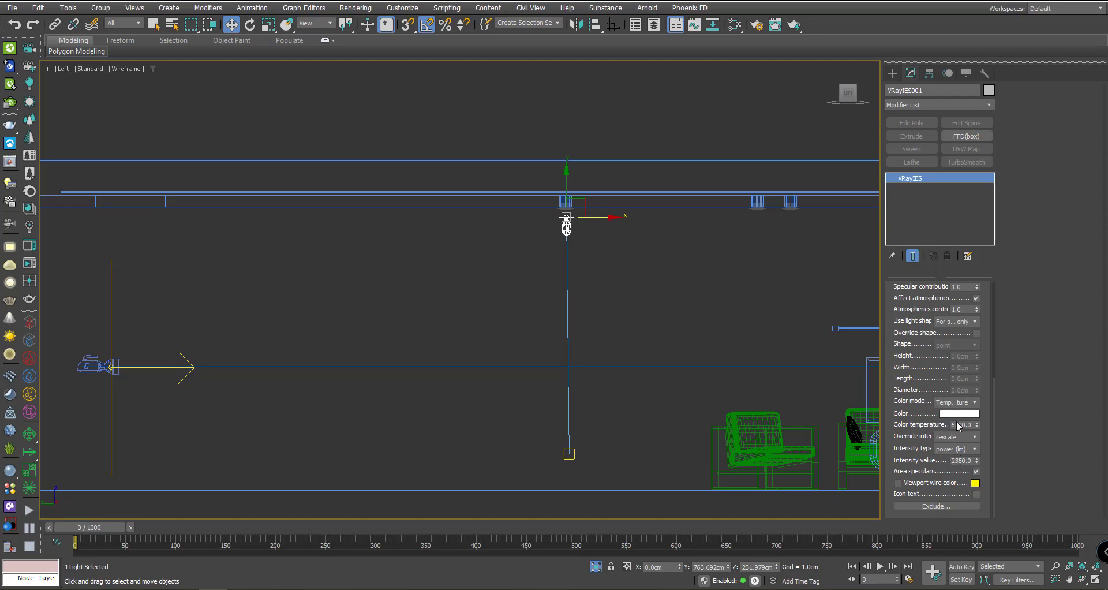
left_click_drag(955, 424, 941, 426)
type("5")
key("Return")
- Shift-drag the IES light and its target along X to make 4 evenly spaced copies
left_click_drag(606, 426, 527, 469)
scroll(658, 327, "down", 3)
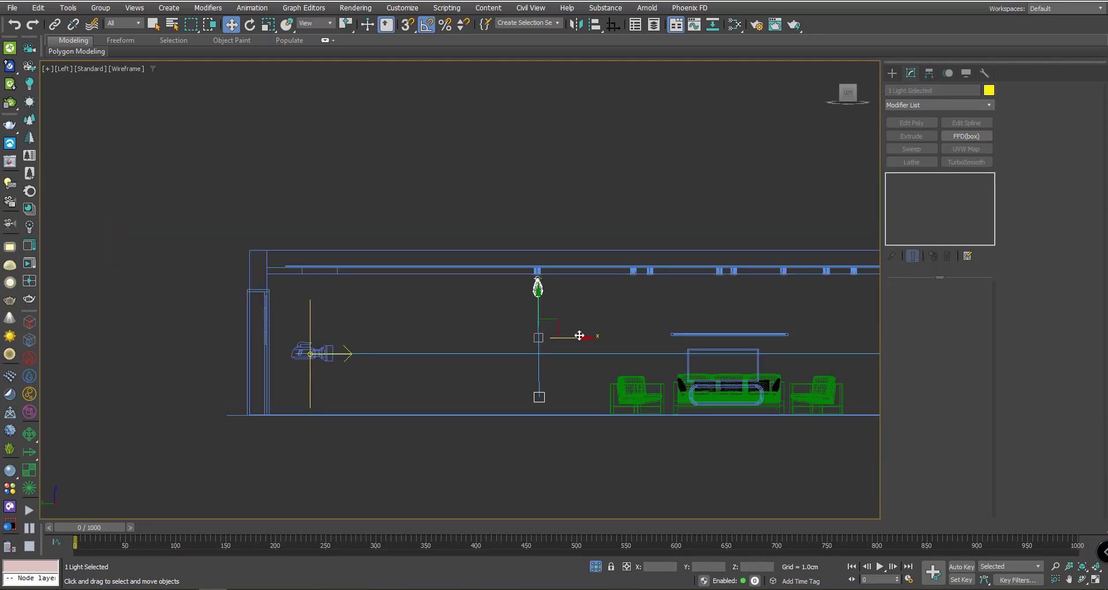
scroll(520, 362, "up", 2)
left_click_drag(509, 353, 647, 354, "shift")
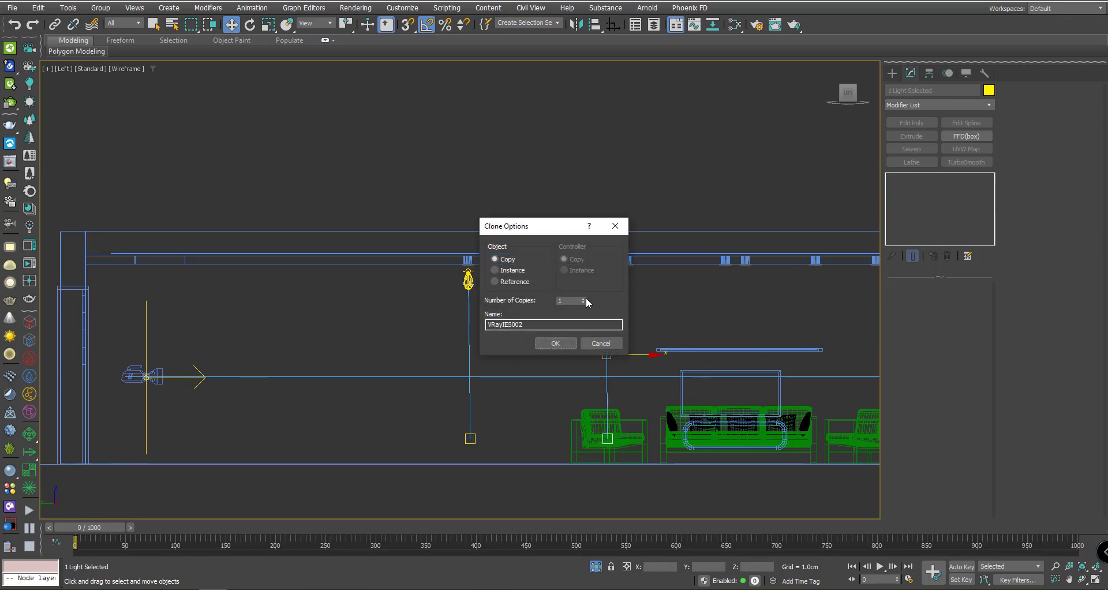
left_click(565, 345)
scroll(711, 319, "down", 3)
mouse_move(594, 321)
middle_mouse_down("alt")
mouse_move(625, 338)
mouse_move(646, 399)
middle_mouse_up("alt")
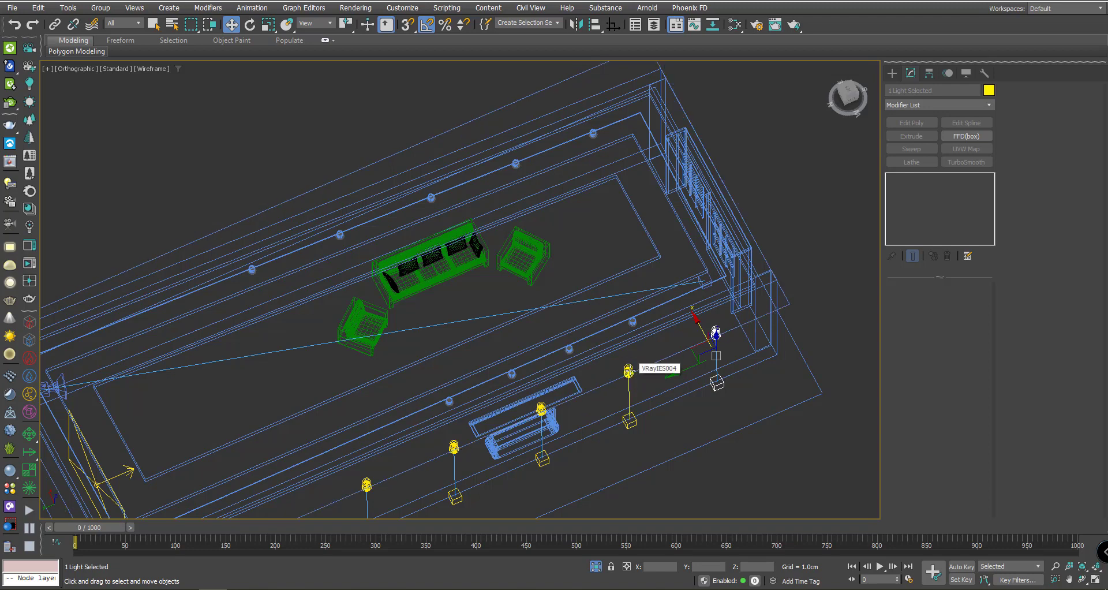
- Select all five IES lights in Top view and try a sideways move, then undo it
key("ctrl+q")
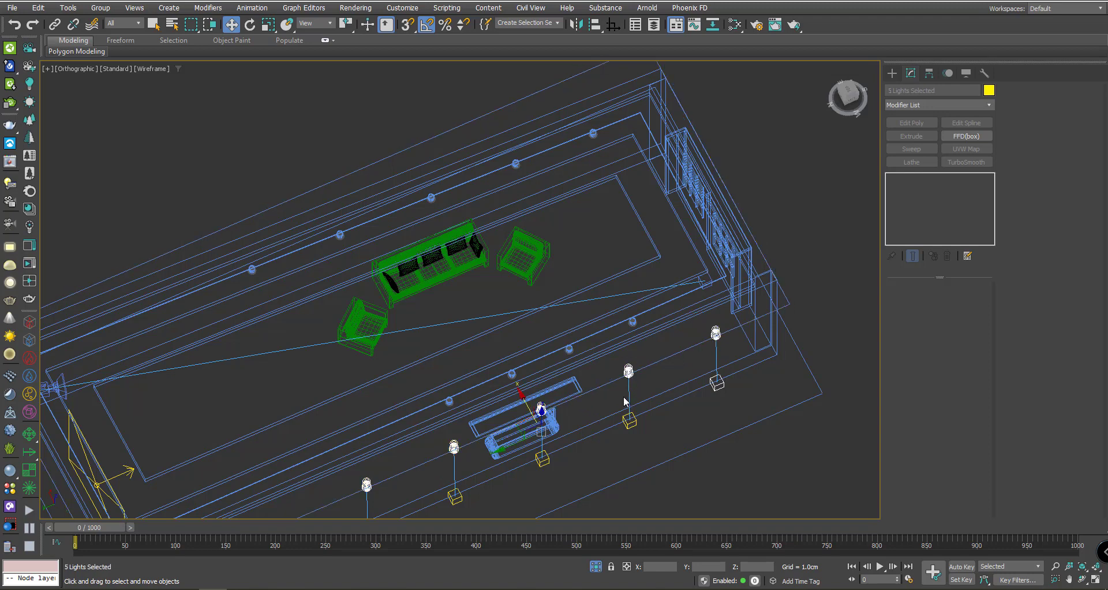
key("t")
scroll(624, 398, "up", 3)
scroll(589, 354, "down", 2)
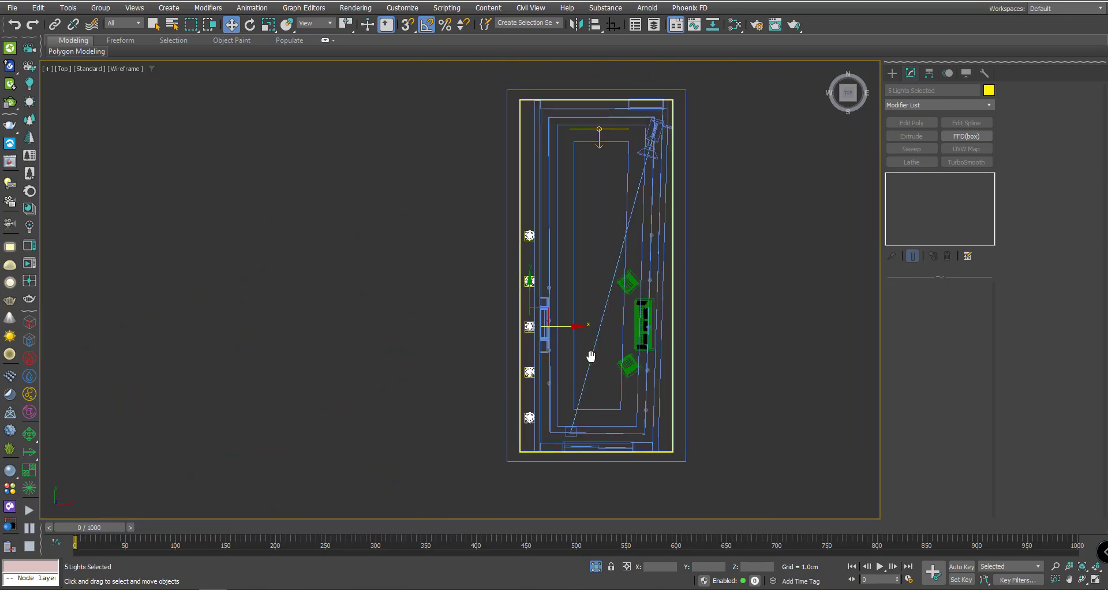
scroll(542, 338, "up", 3)
scroll(542, 338, "up", 2)
left_click_drag(534, 332, 755, 319)
key("ctrl+z")
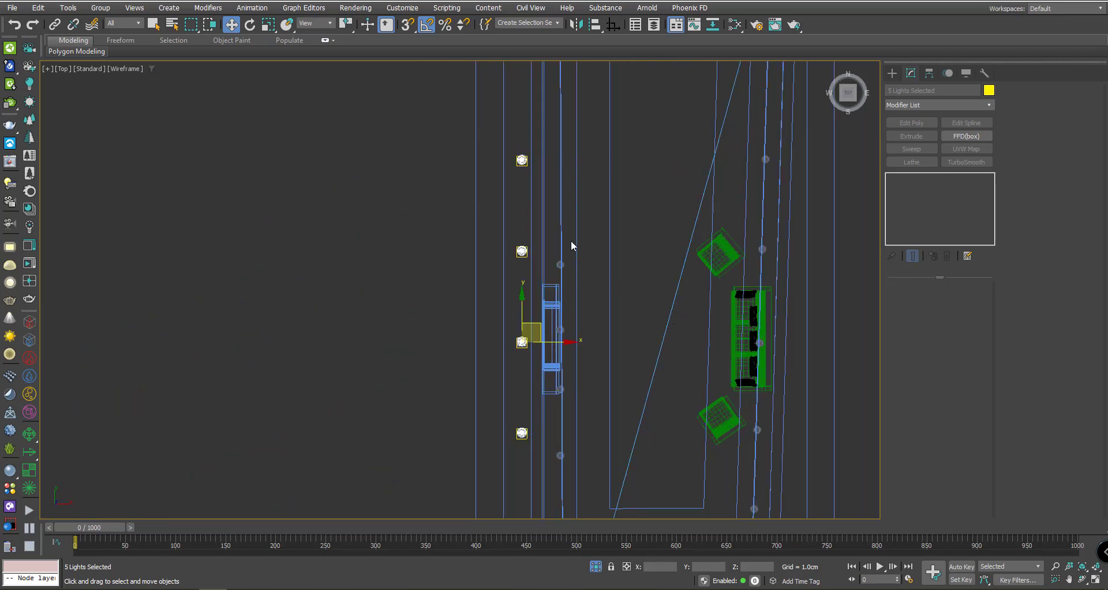
- Add the tall column to the selection and frame the whole room plan in Top view
left_click(537, 144, "ctrl")
scroll(525, 158, "up", 3)
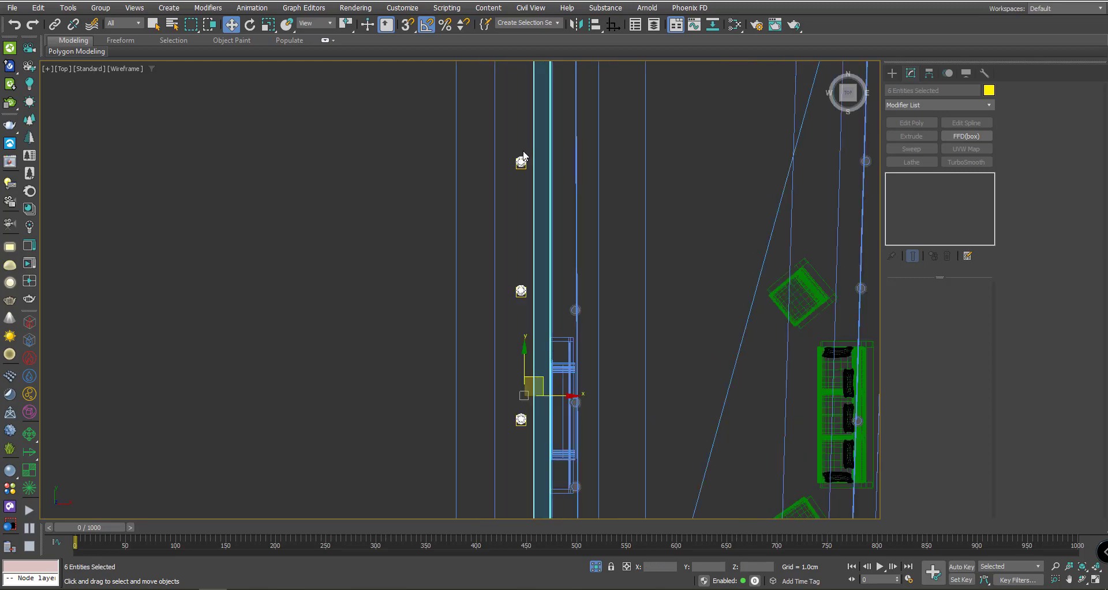
middle_click_drag(515, 209, 527, 73)
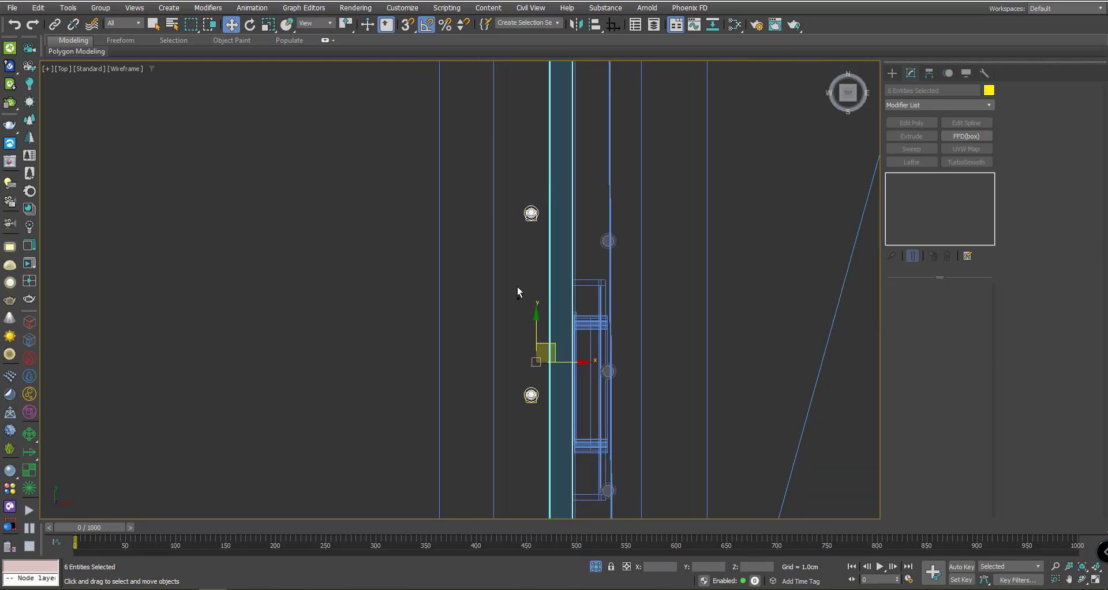
middle_click_drag(517, 291, 533, 181)
scroll(547, 298, "up", 4)
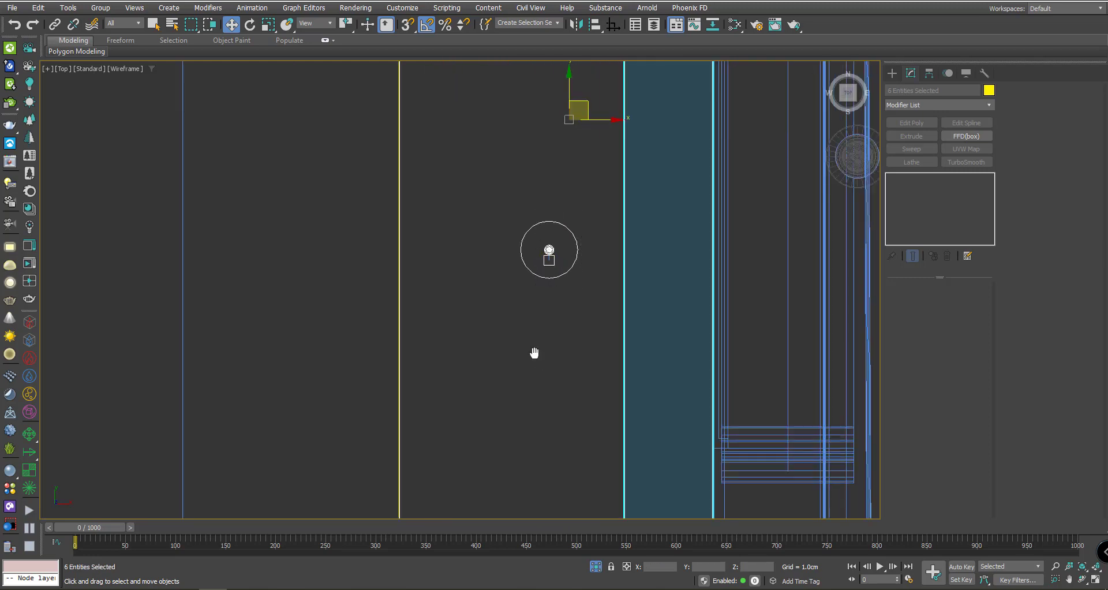
scroll(535, 353, "down", 3)
middle_click_drag(559, 306, 637, 283)
scroll(628, 252, "down", 2)
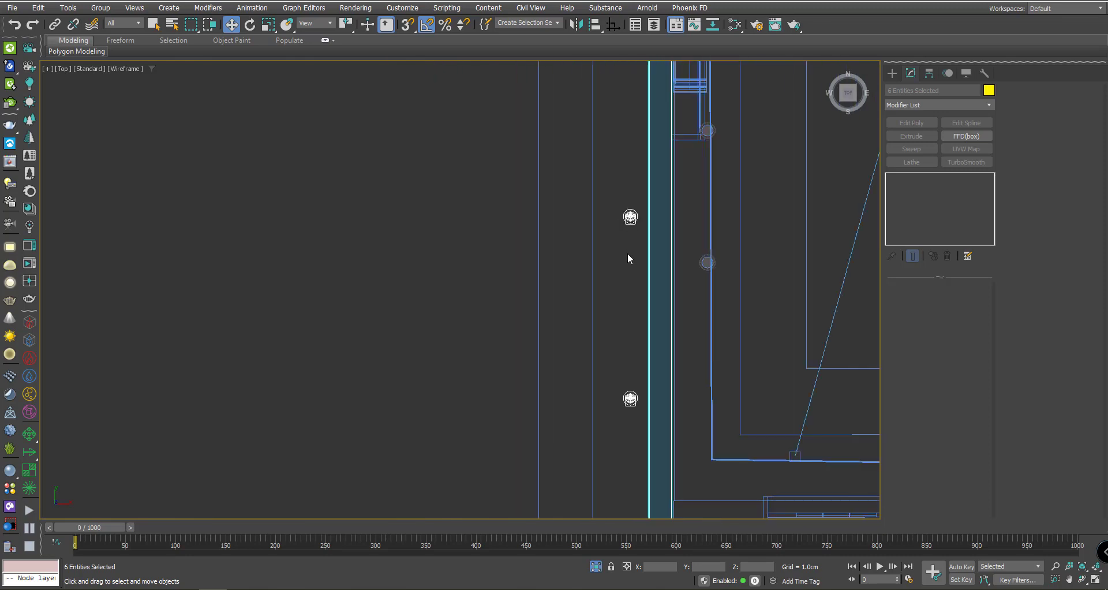
middle_click_drag(629, 393, 496, 363)
scroll(641, 271, "down", 3)
- Move the five IES lights beside the green furniture and Shift-drag a copy toward the lower left
left_click_drag(496, 364, 624, 347)
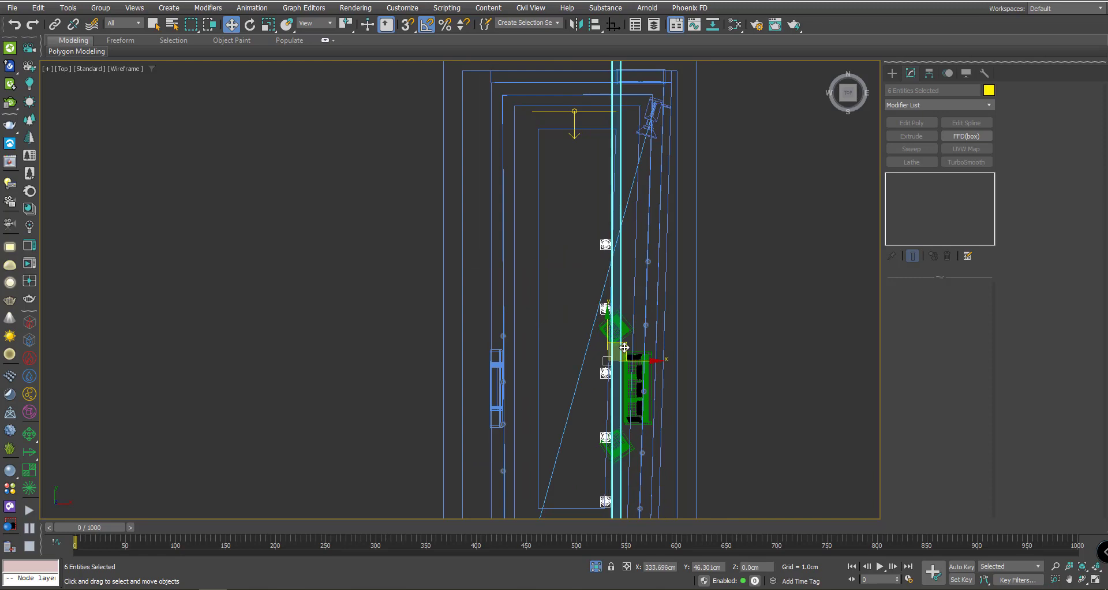
key("ctrl+z")
key("ctrl+z")
middle_click_drag(479, 215, 441, 208)
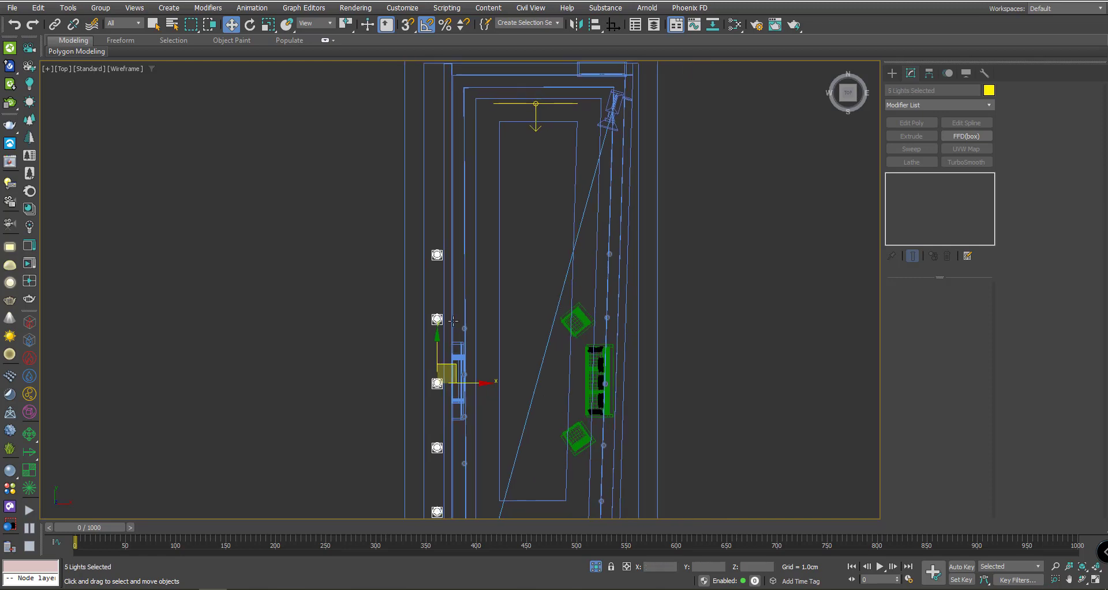
left_click_drag(461, 370, 628, 368)
middle_click_drag(628, 368, 652, 328)
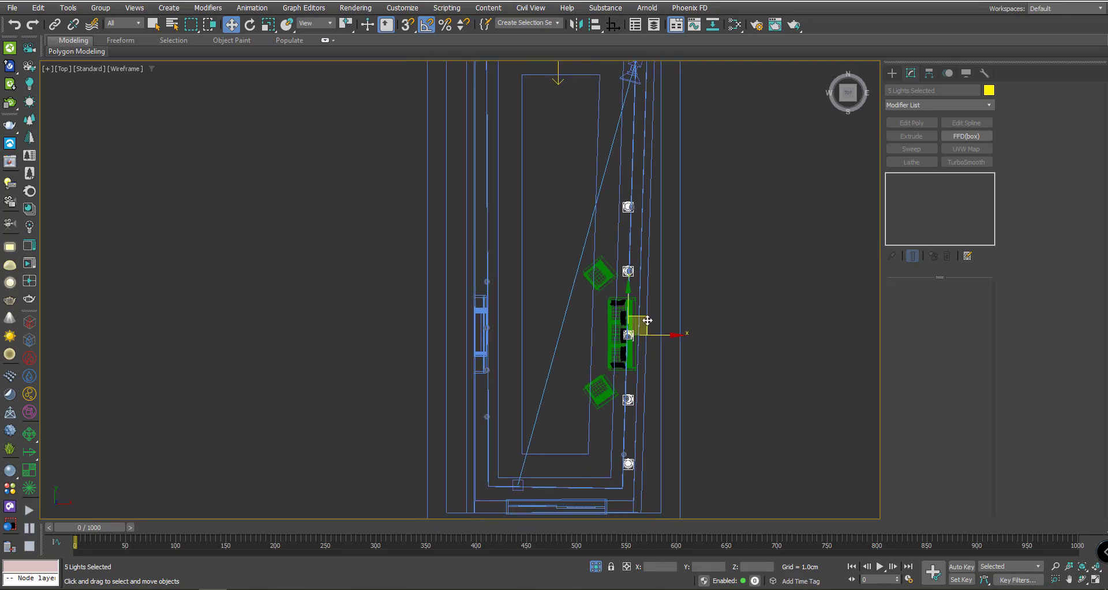
mouse_move(647, 320)
left_mouse_down("shift")
mouse_move(514, 344)
mouse_move(492, 396)
mouse_move(508, 398)
mouse_move(509, 367)
mouse_move(506, 376)
left_mouse_up("shift")
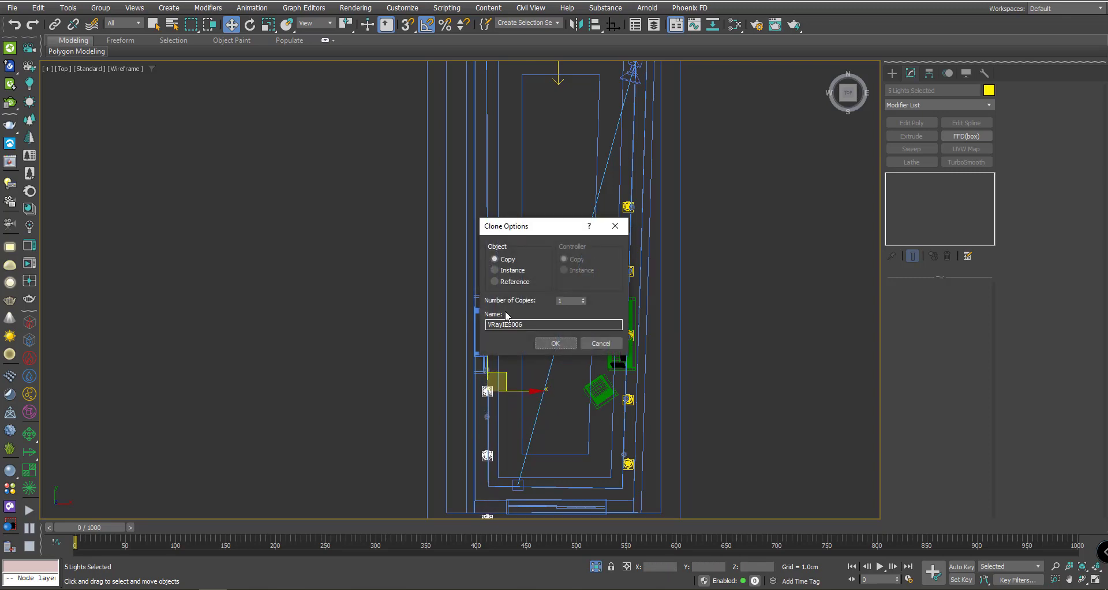
- Create the copied IES lights as instances of the originals and clear the selection
left_click(517, 272)
left_click(556, 343)
scroll(527, 350, "up", 5)
left_click(527, 354)
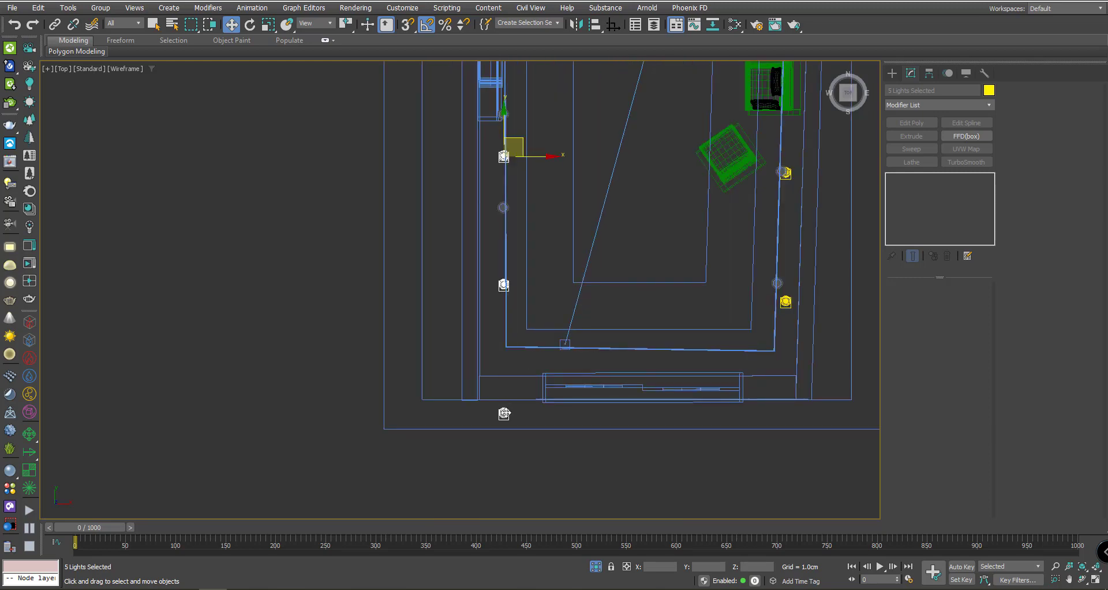
scroll(509, 413, "up", 3)
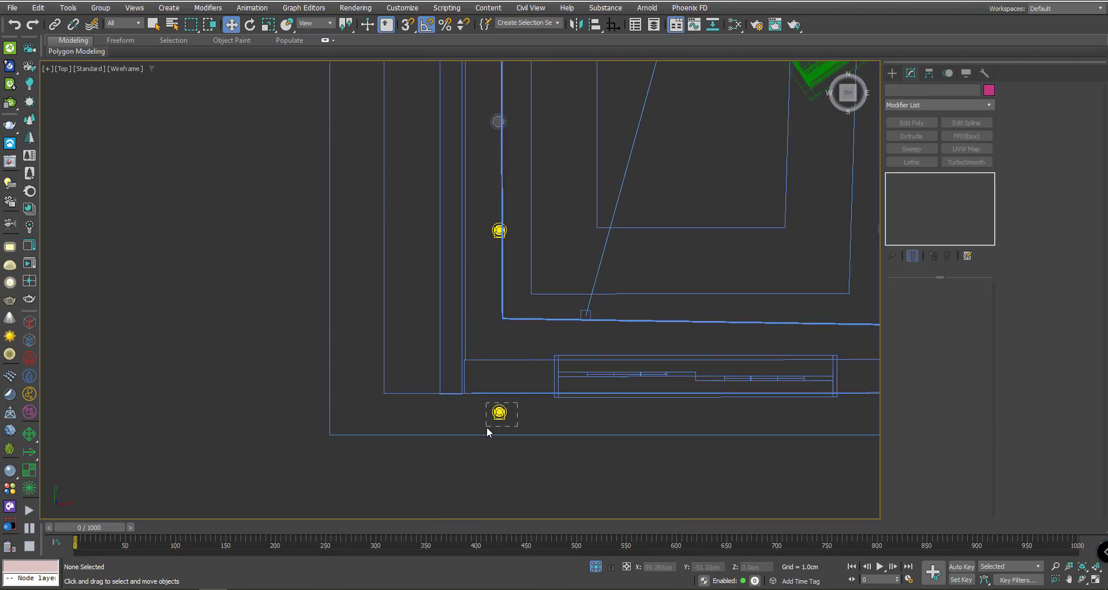
- Move IES light VRayIES009 onto the upper existing light's position along the wall
left_click(487, 428)
left_click(502, 348)
scroll(500, 219, "up", 5)
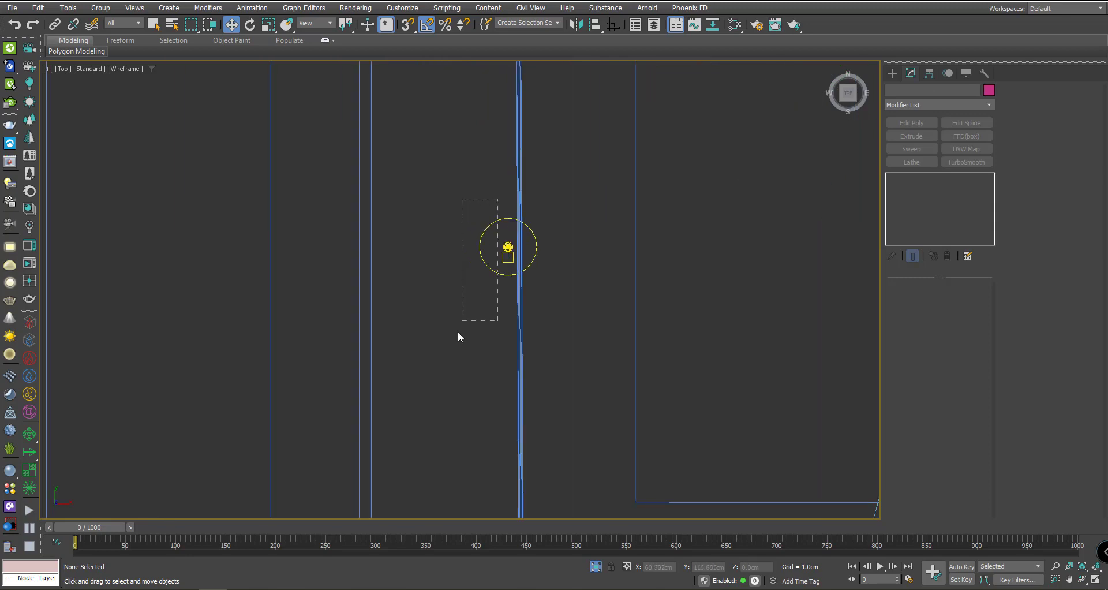
left_click(507, 247)
scroll(509, 254, "up", 3)
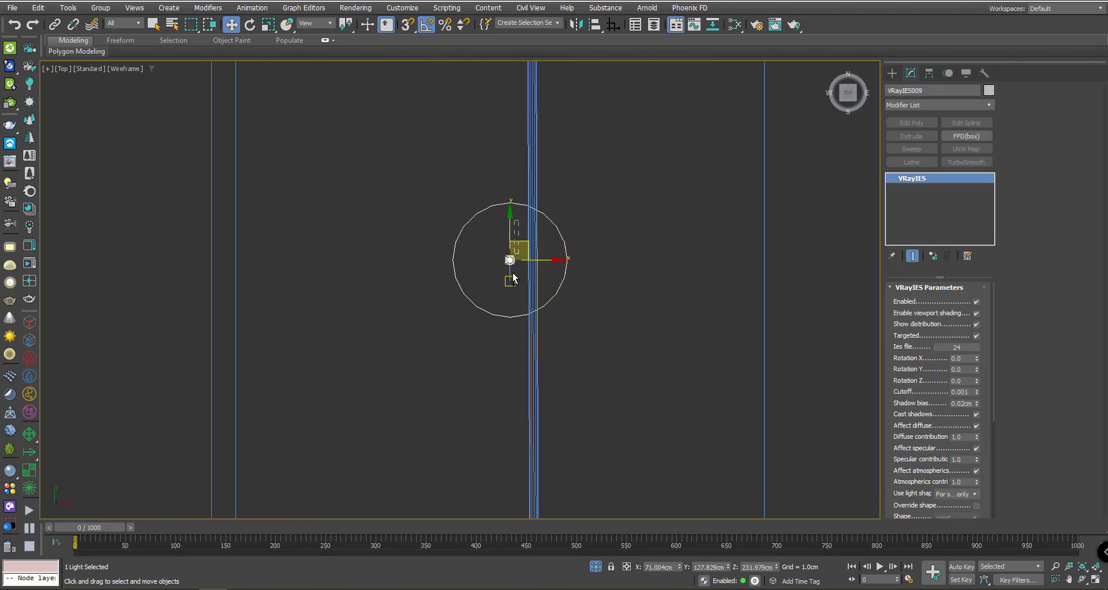
left_click_drag(513, 279, 505, 376)
scroll(505, 376, "down", 3)
left_click_drag(539, 339, 532, 74)
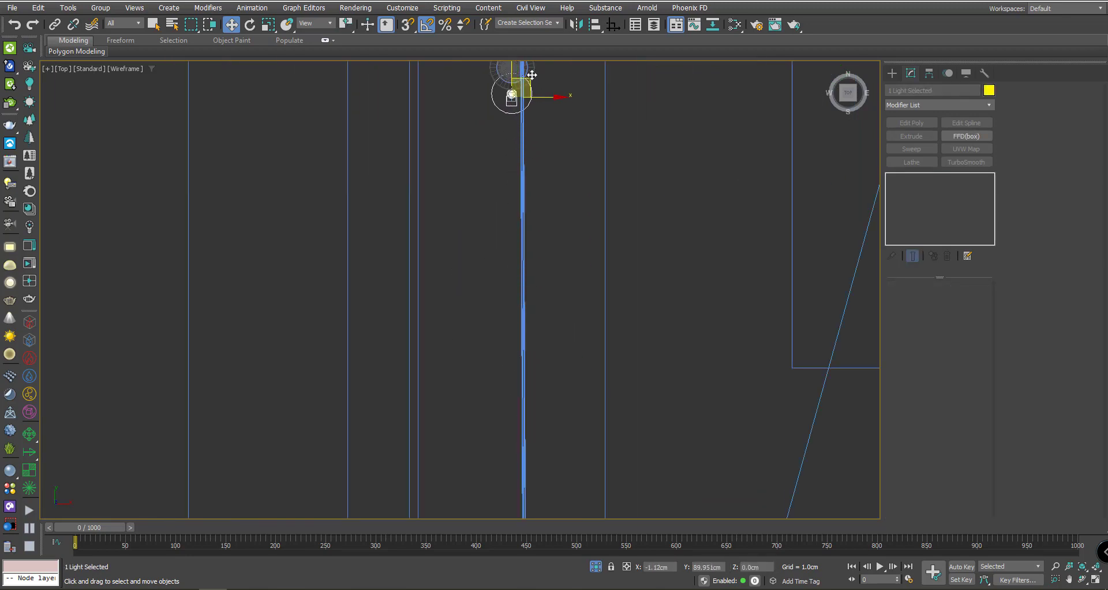
middle_click_drag(547, 155, 560, 232)
scroll(560, 232, "up", 3)
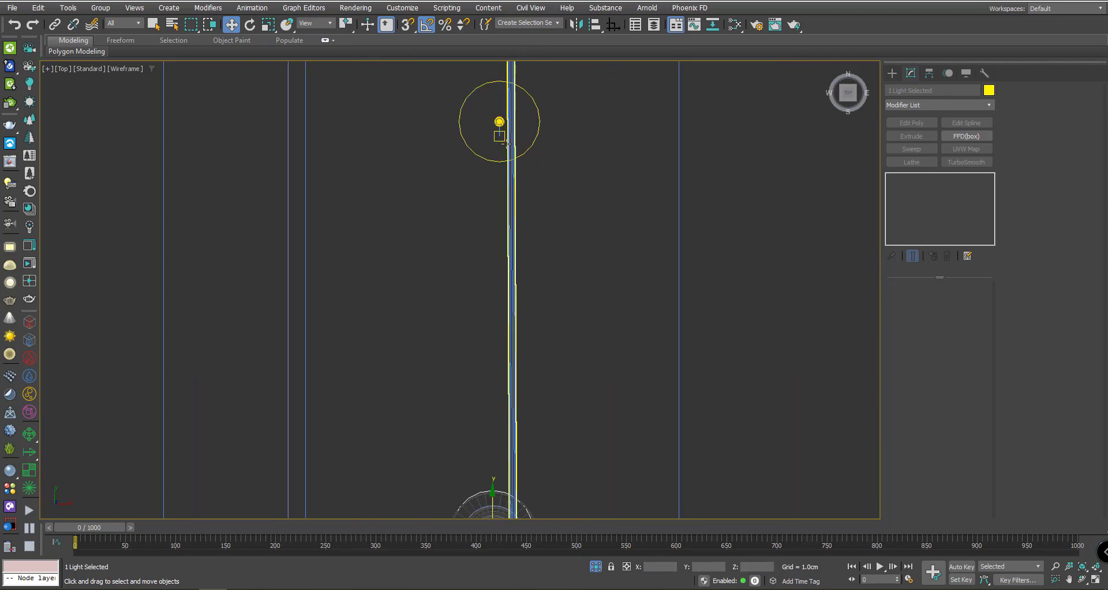
middle_click_drag(461, 195, 547, 367)
scroll(519, 318, "down", 2)
left_click_drag(554, 355, 544, 192)
- Move another single IES light onto the lower light's position, then orbit into a 3D view
middle_click_drag(554, 193, 554, 397)
scroll(566, 284, "down", 3)
scroll(556, 292, "up", 4)
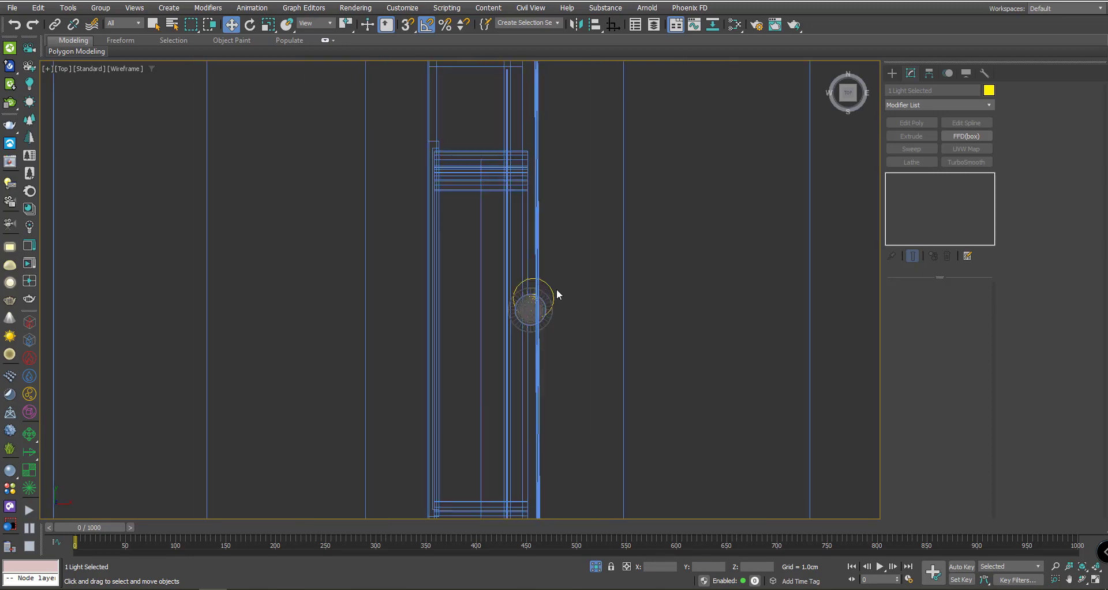
scroll(550, 282, "down", 4)
scroll(549, 335, "up", 5)
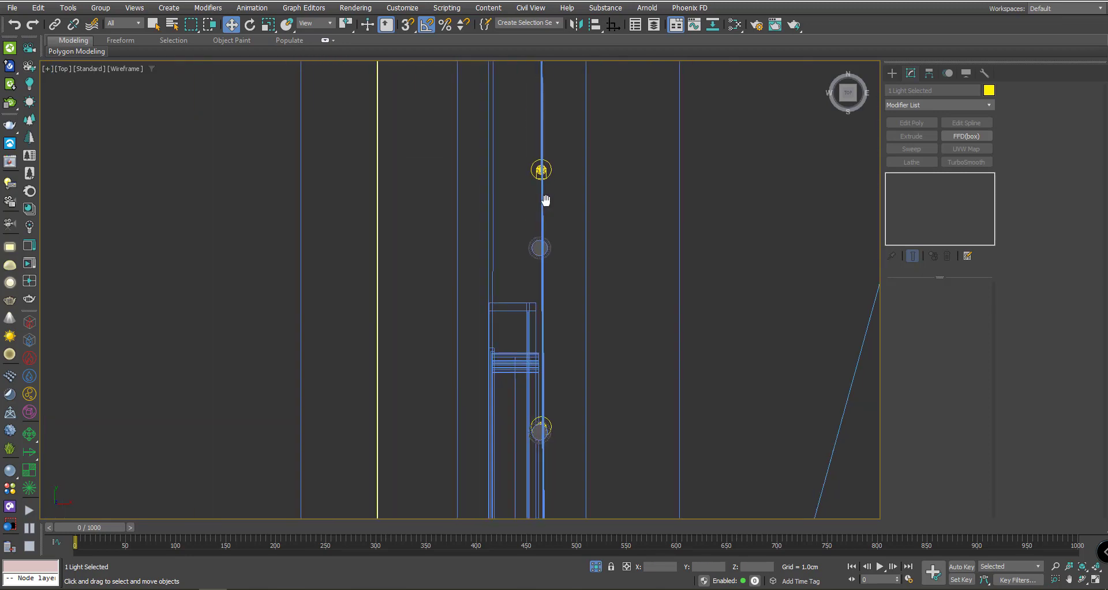
left_click_drag(563, 171, 462, 271)
left_click(560, 182)
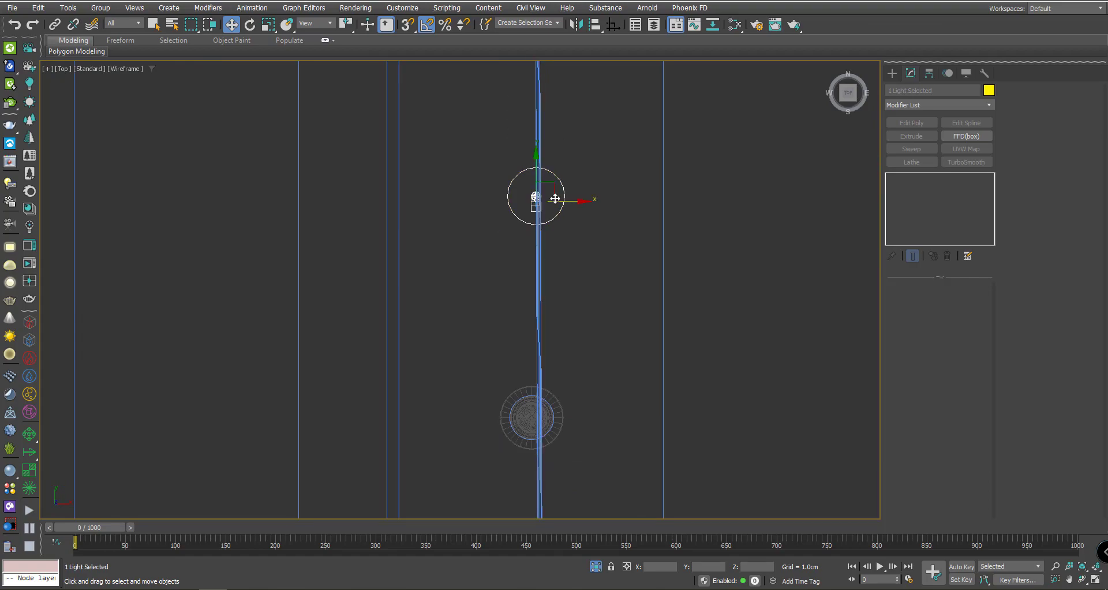
left_click_drag(560, 182, 558, 404)
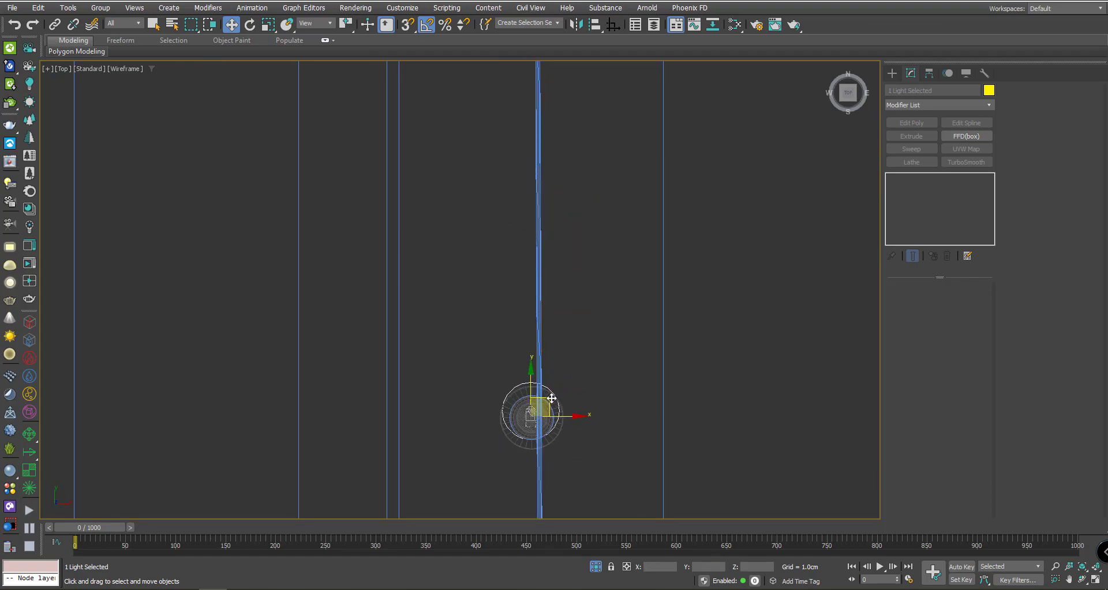
scroll(546, 404, "down", 3)
middle_click_drag(564, 312, 460, 181, "alt")
scroll(497, 214, "up", 4)
- Convert the cove outline Line002 to an Editable Poly
scroll(440, 165, "up", 2)
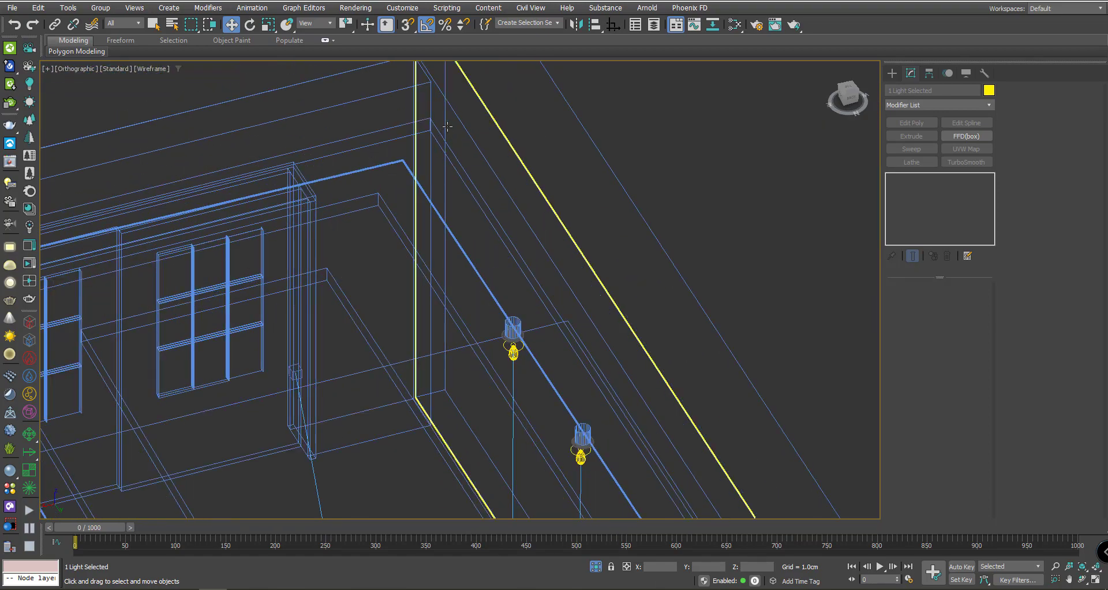
scroll(410, 199, "up", 2)
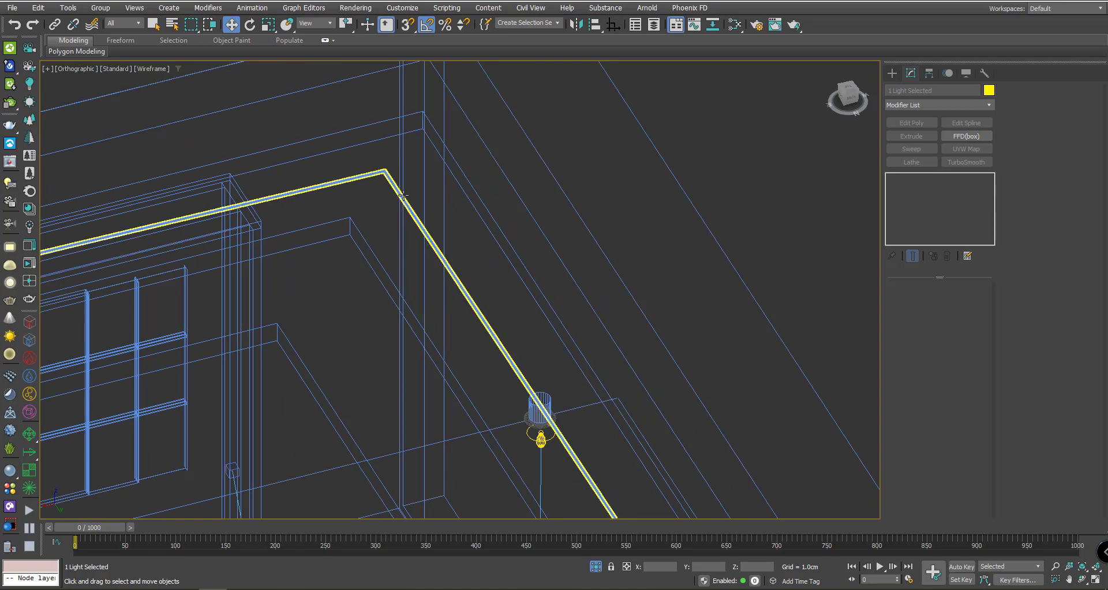
left_click(402, 196)
scroll(443, 230, "down", 5)
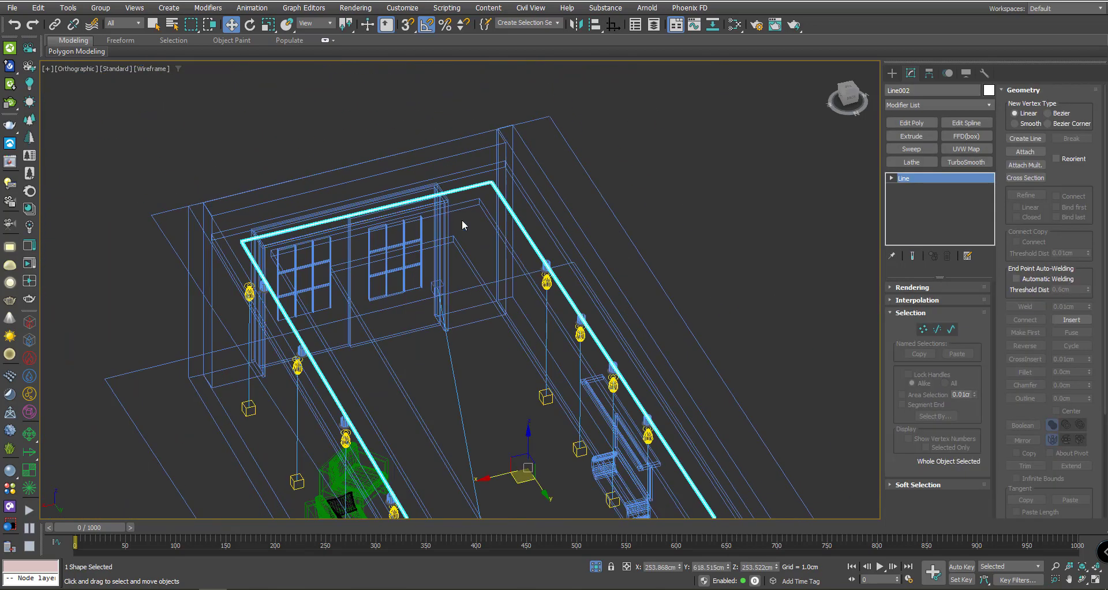
scroll(488, 173, "up", 4)
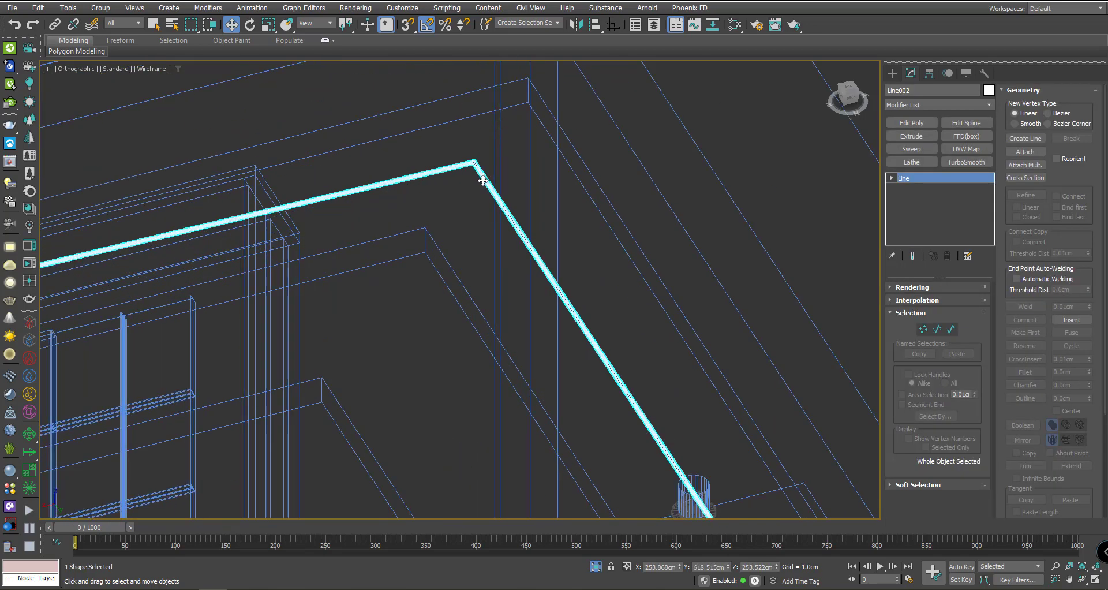
scroll(484, 174, "down", 3)
scroll(487, 167, "up", 3)
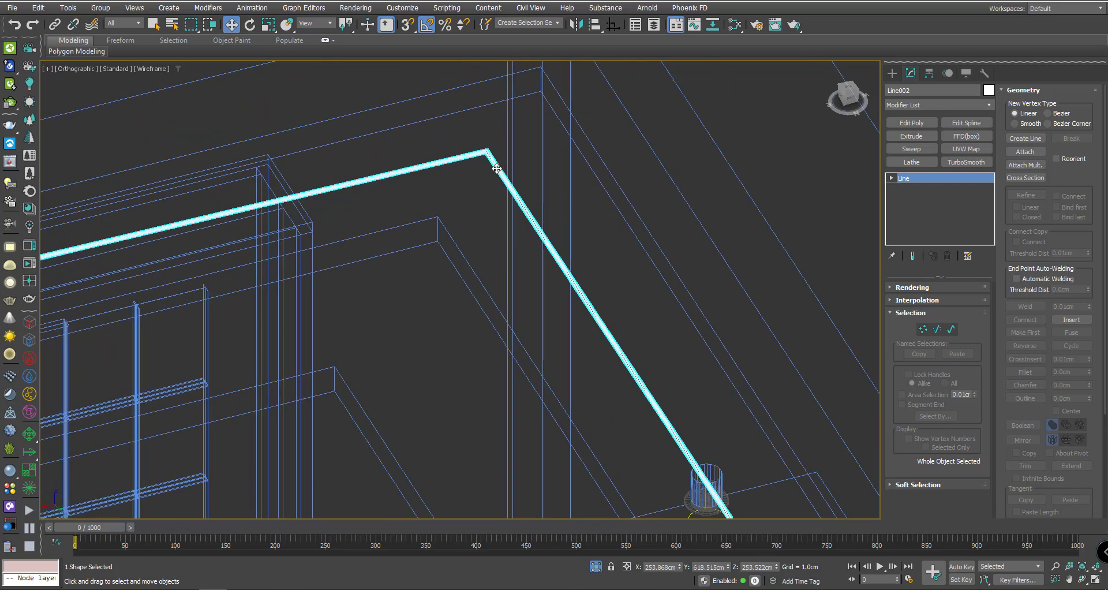
right_click(494, 165)
mouse_move(555, 296)
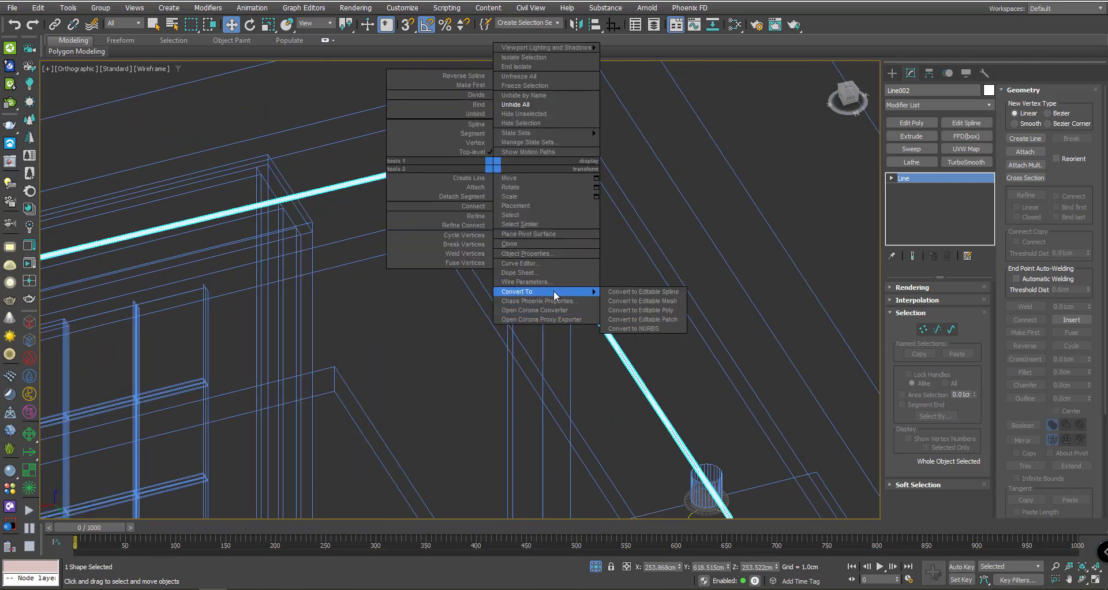
left_click(650, 310)
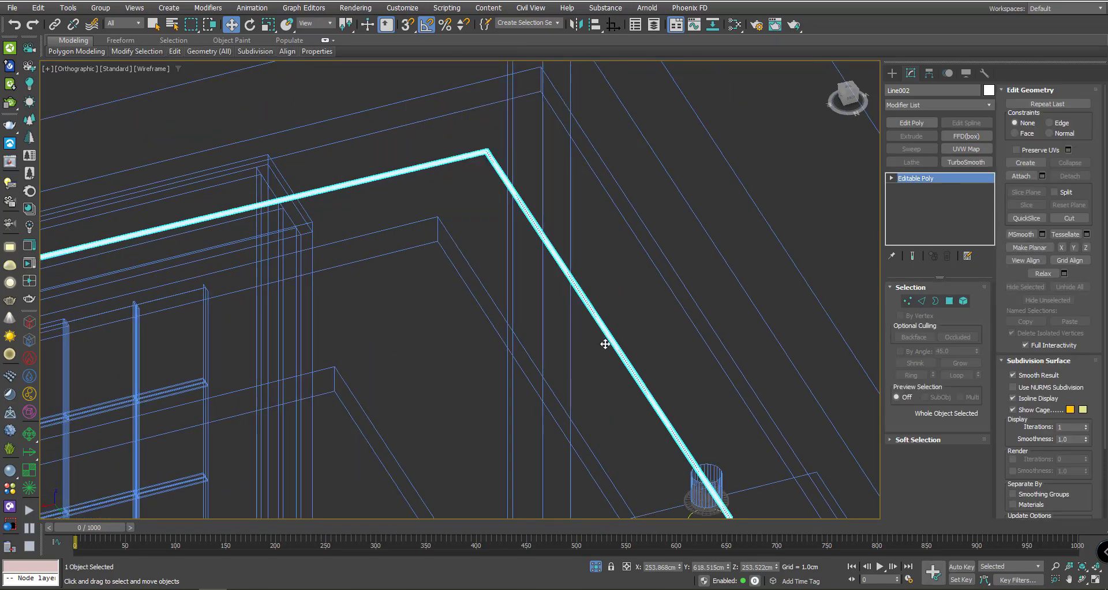
scroll(604, 341, "down", 3)
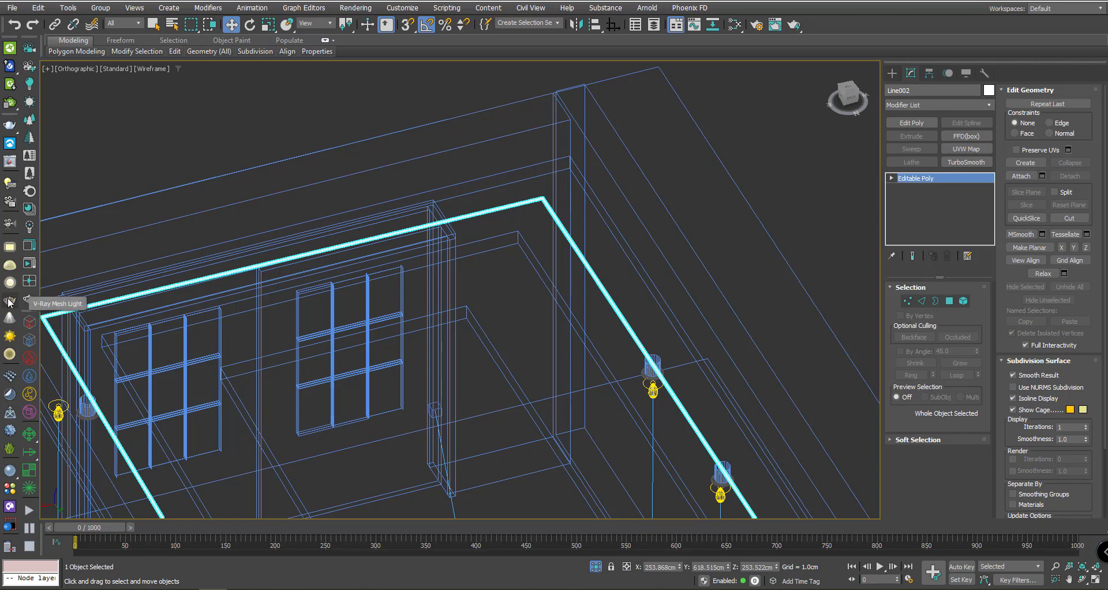
- Deselect the line and bring up the VRay light types under Create > Lights
left_click(291, 135)
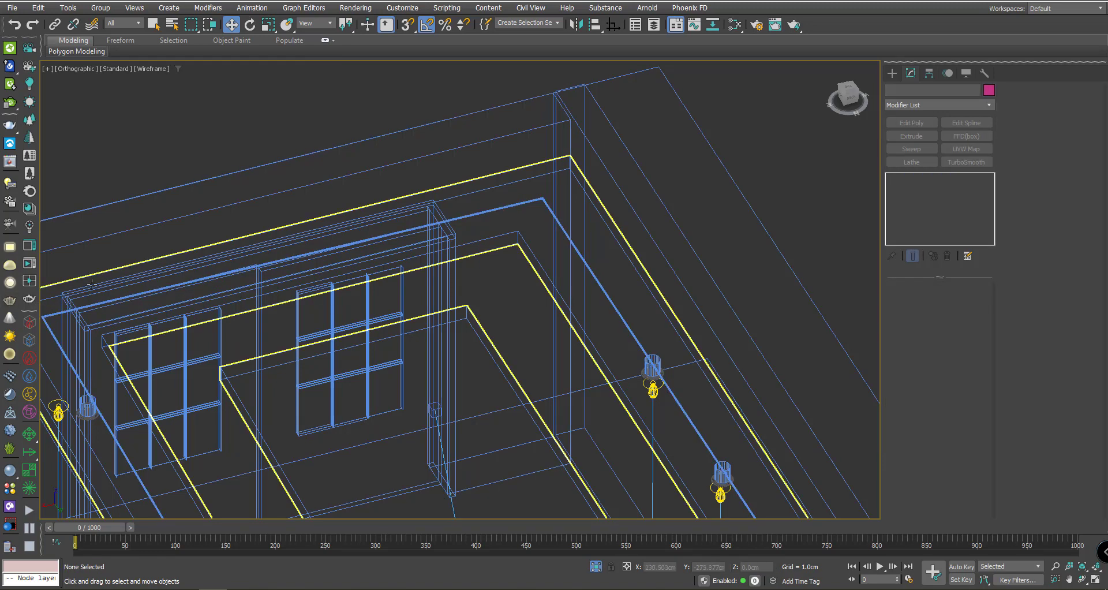
left_click(9, 301)
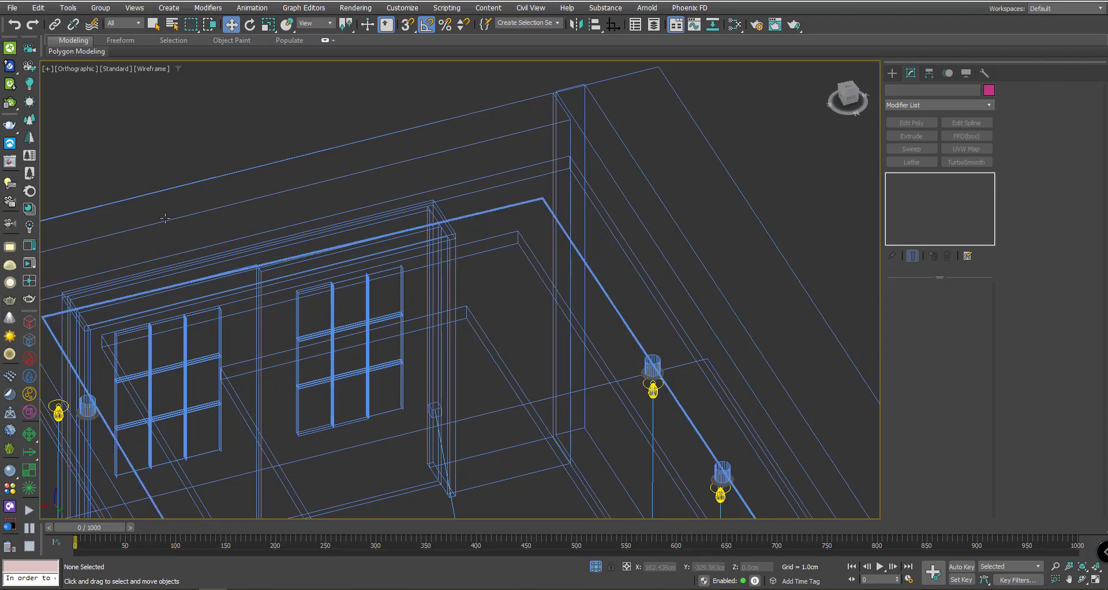
left_click(893, 74)
middle_click_drag(574, 144, 569, 135)
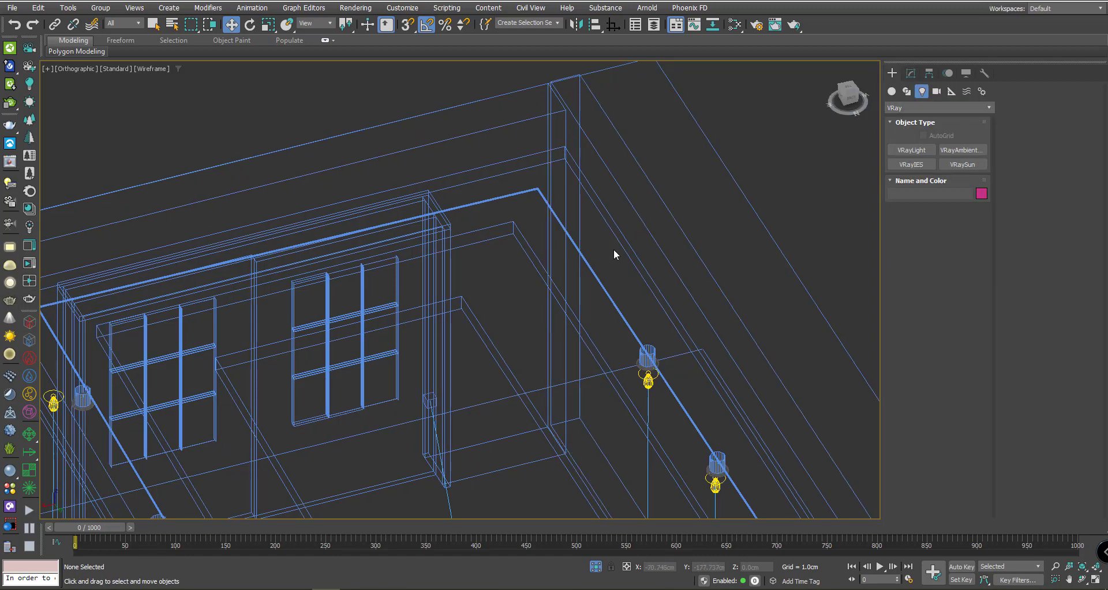
- Place a new VRayLight of type Mesh in the room
left_click(911, 151)
left_click(975, 226)
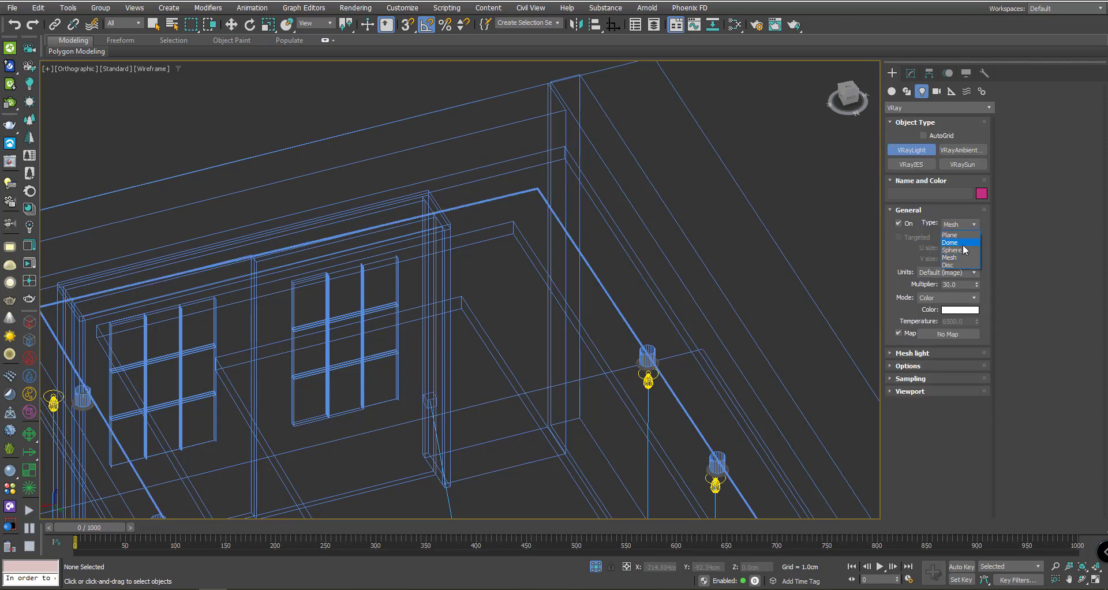
left_click(962, 258)
left_click(515, 318)
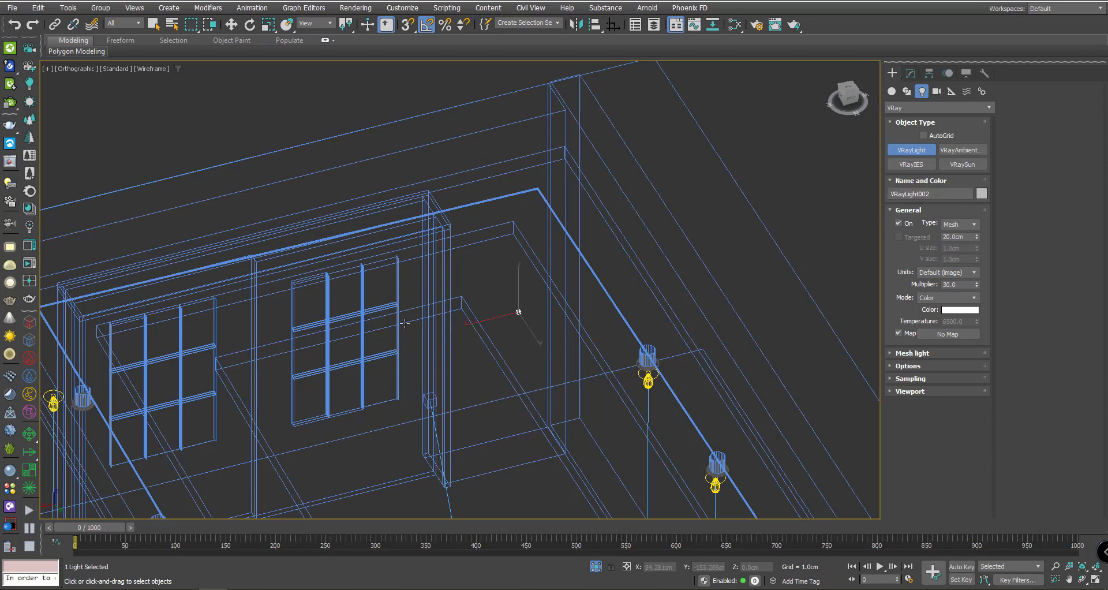
right_click(531, 303)
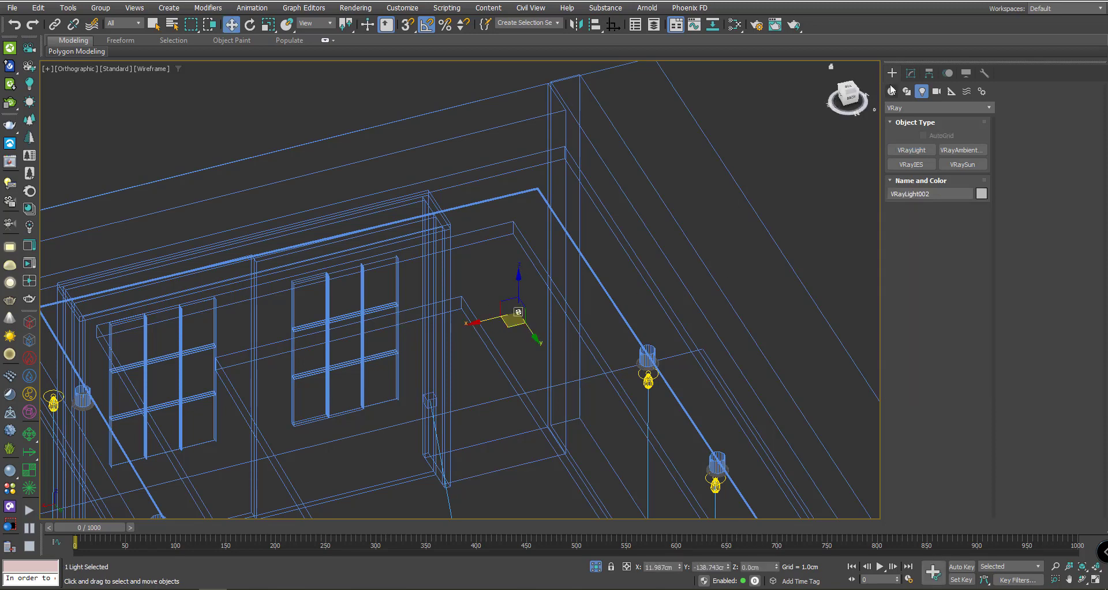
- In VRayLight002's mesh light settings, pick the cornice Line002 as its mesh
left_click(912, 72)
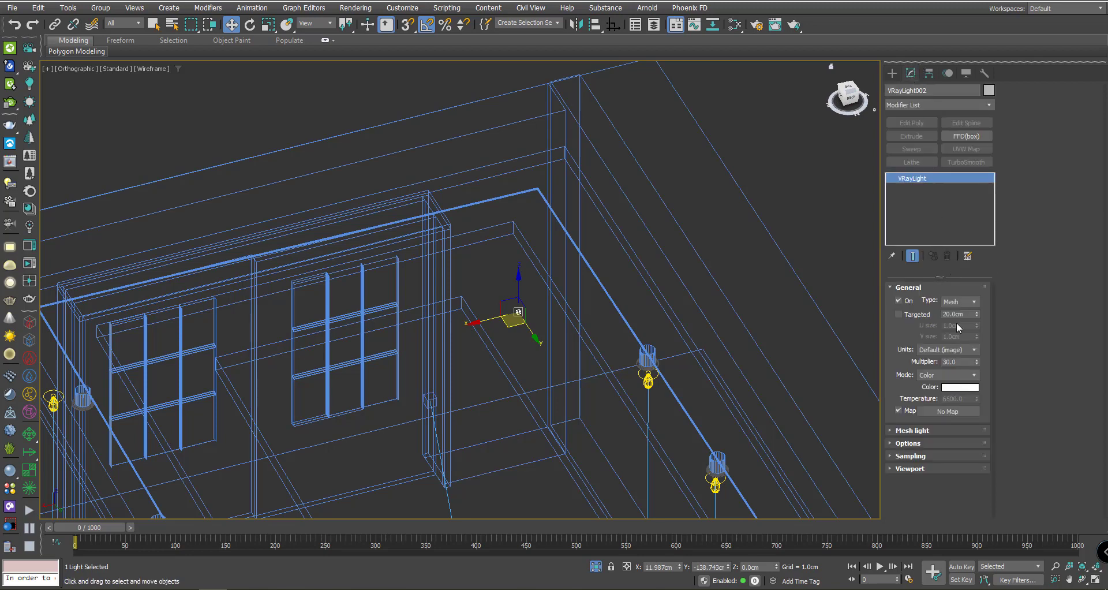
left_click(922, 430)
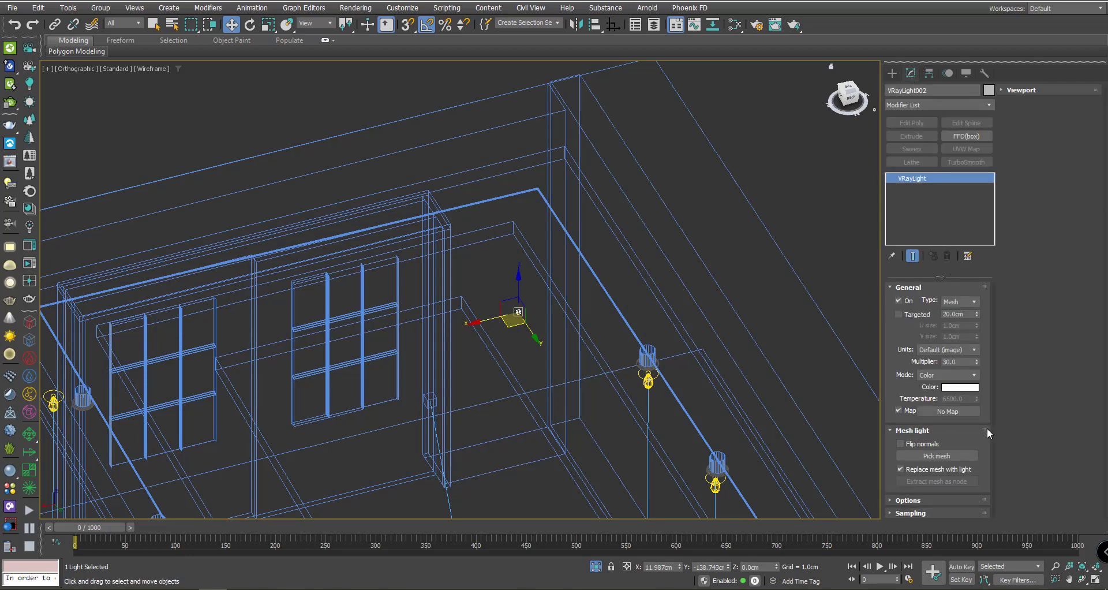
left_click(938, 456)
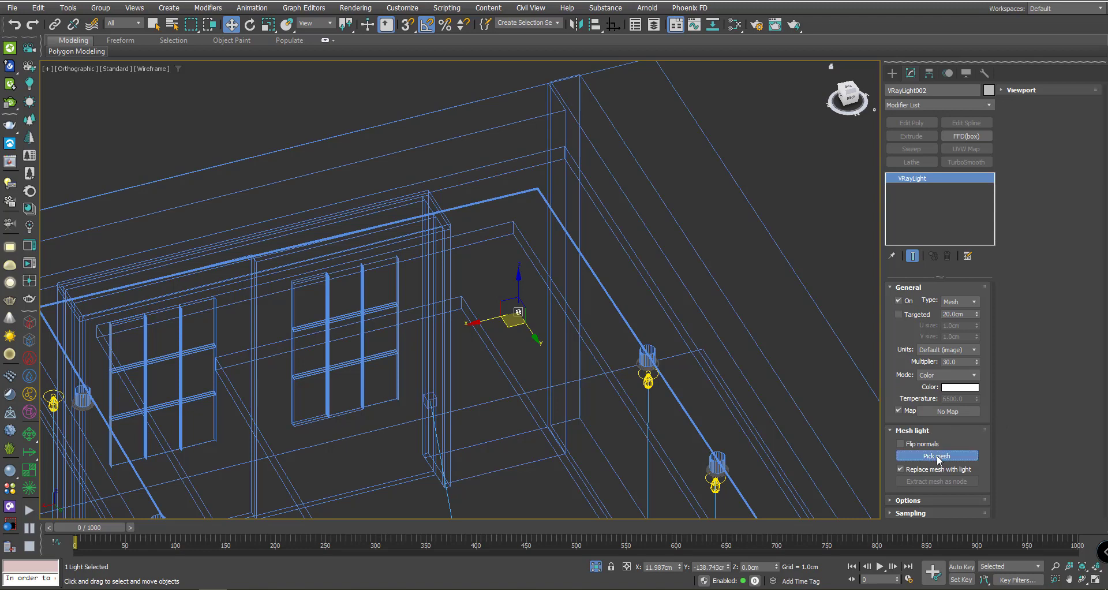
left_click(599, 281)
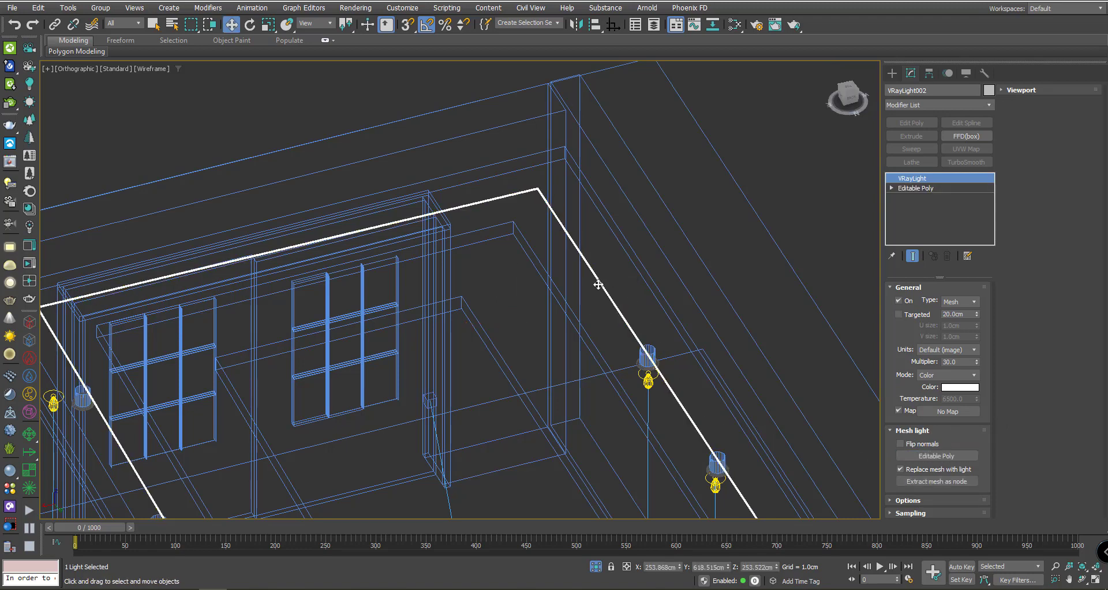
scroll(590, 303, "up", 5)
scroll(588, 309, "down", 4)
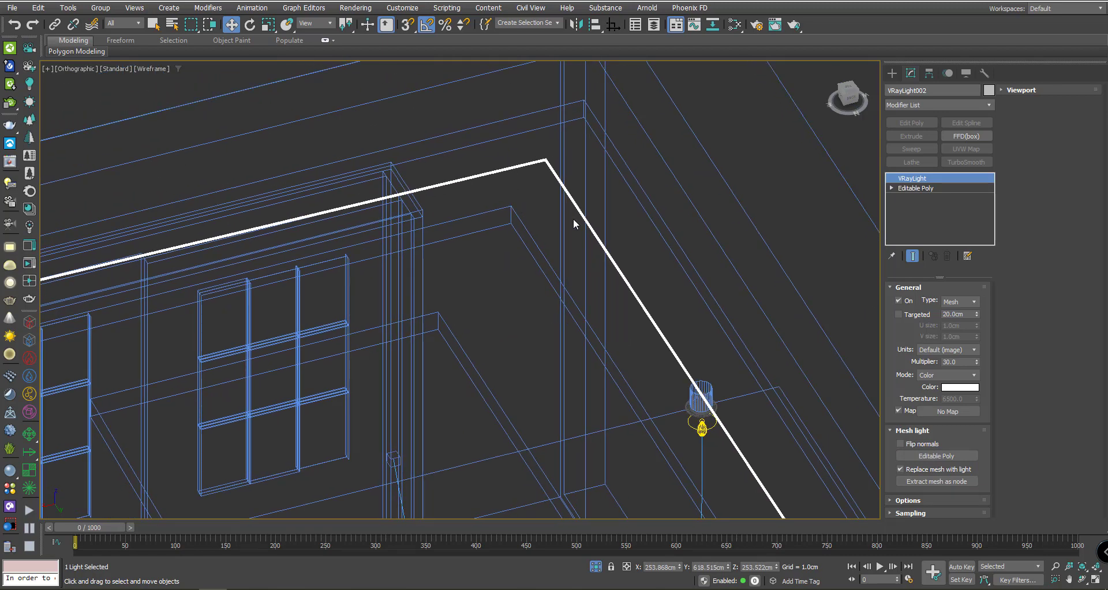
left_click(581, 272)
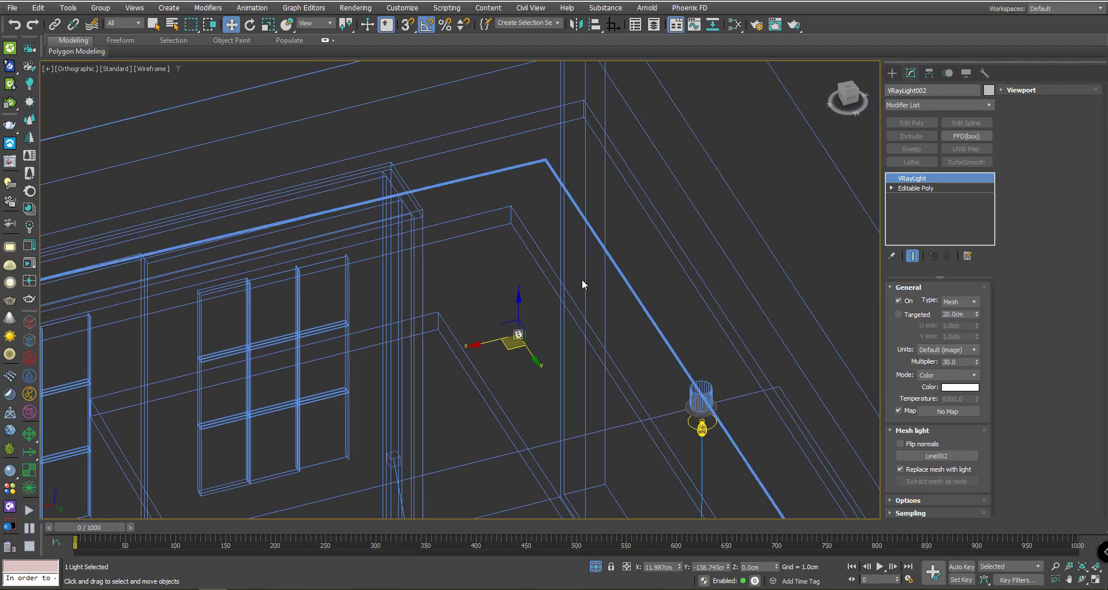
- Select the cornice line and convert it with the V-Ray Mesh Light toolbar button
left_click(628, 283)
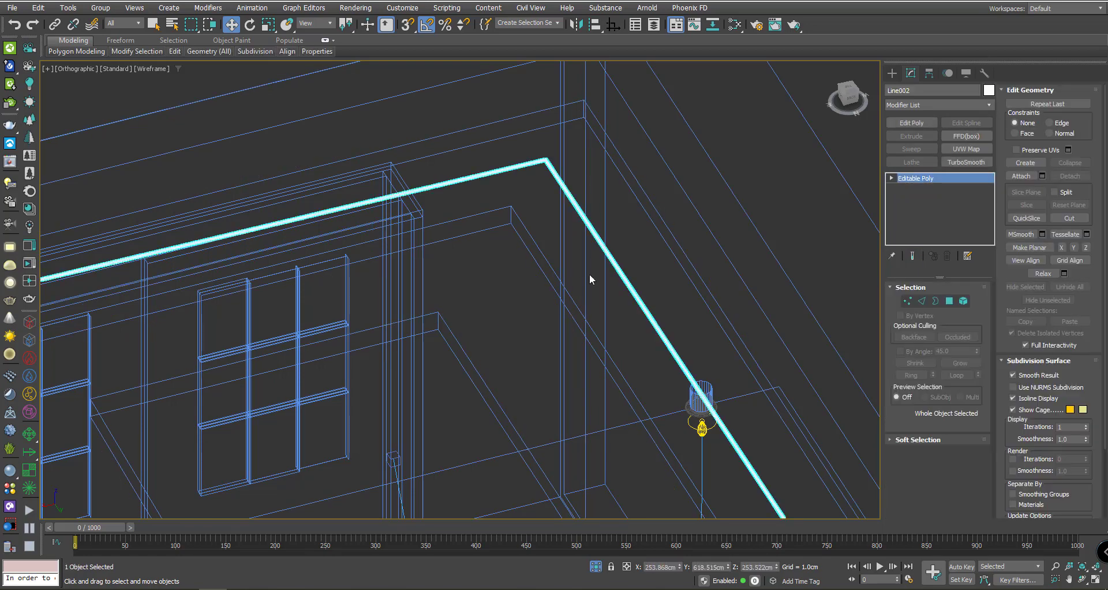
scroll(589, 280, "down", 3)
middle_click_drag(589, 280, 663, 250, "alt")
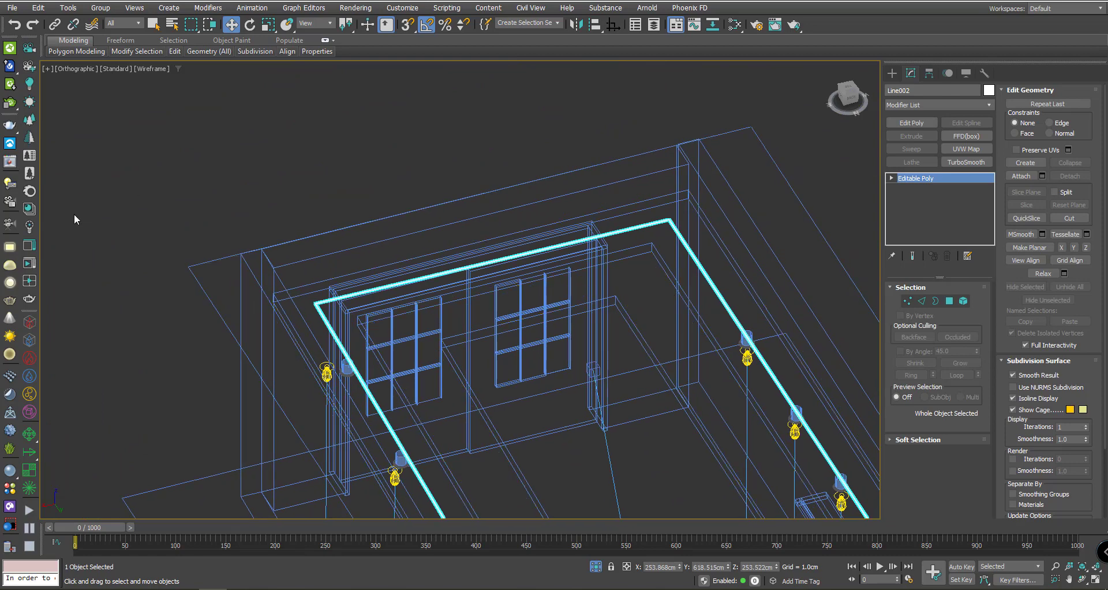
left_click(9, 303)
scroll(742, 312, "up", 2)
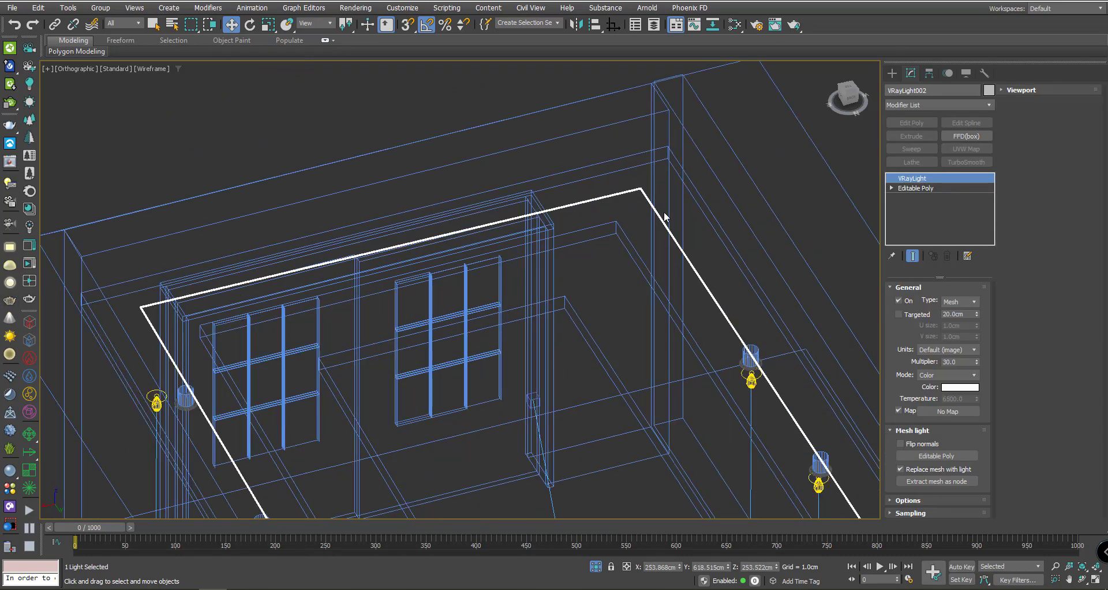
scroll(665, 216, "up", 2)
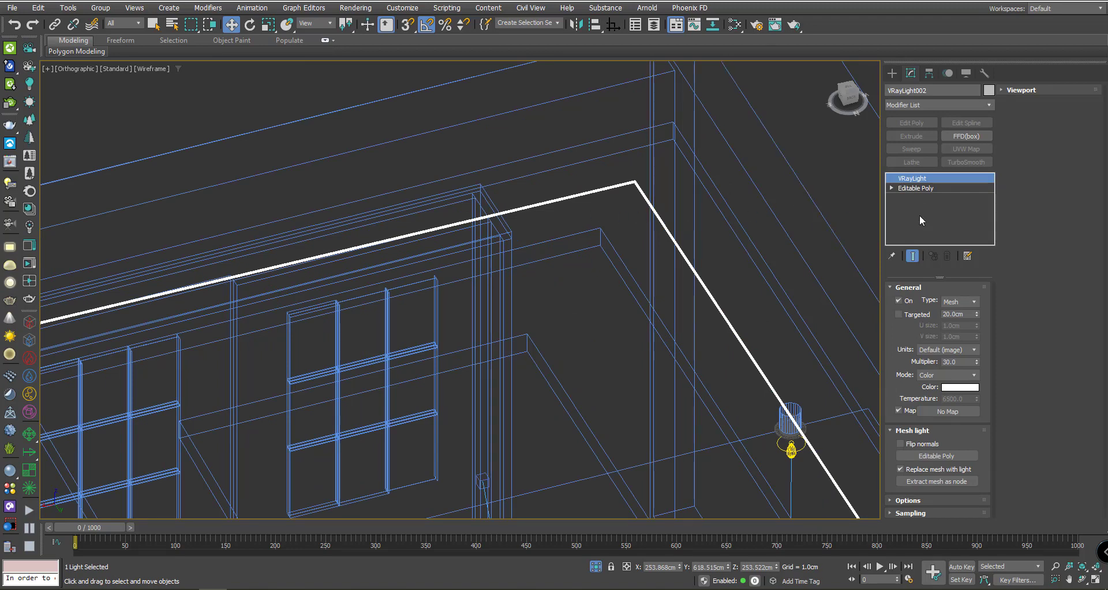
scroll(699, 241, "up", 2)
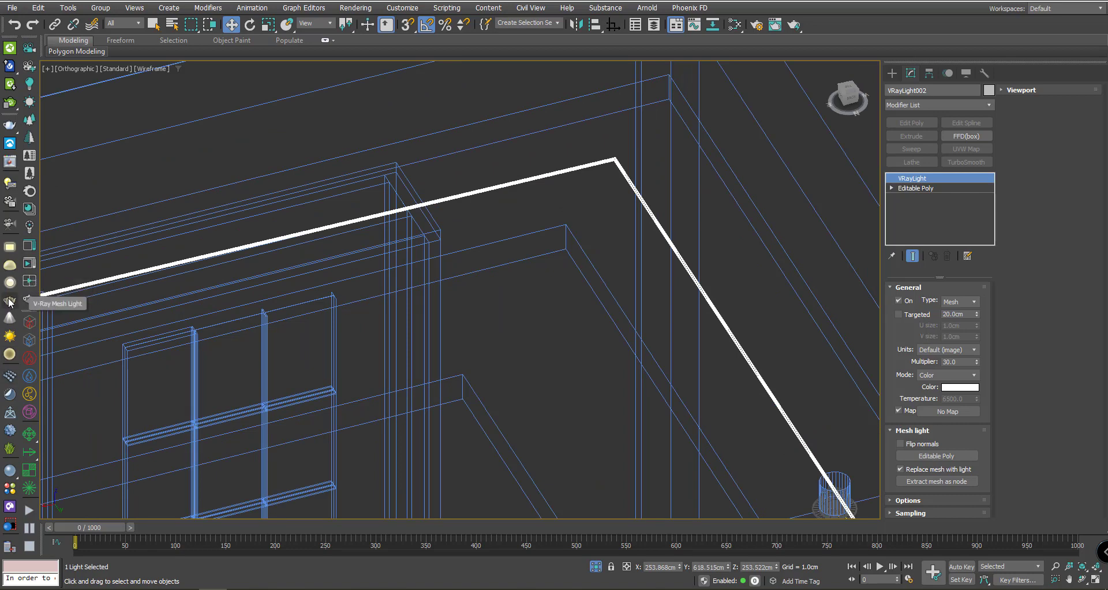
middle_click_drag(833, 265, 792, 171)
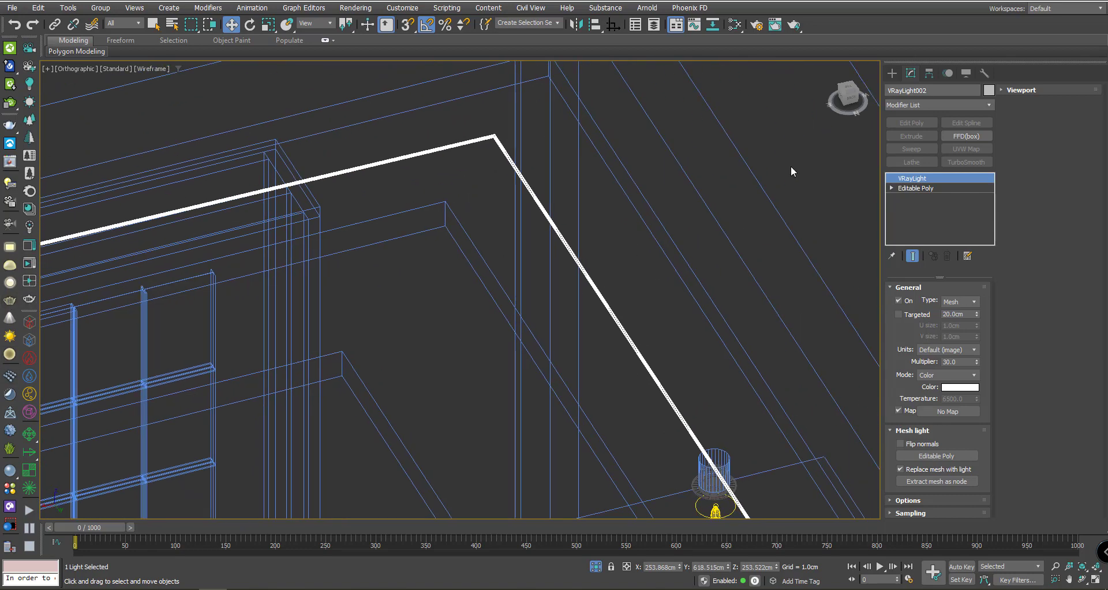
scroll(614, 320, "down", 3)
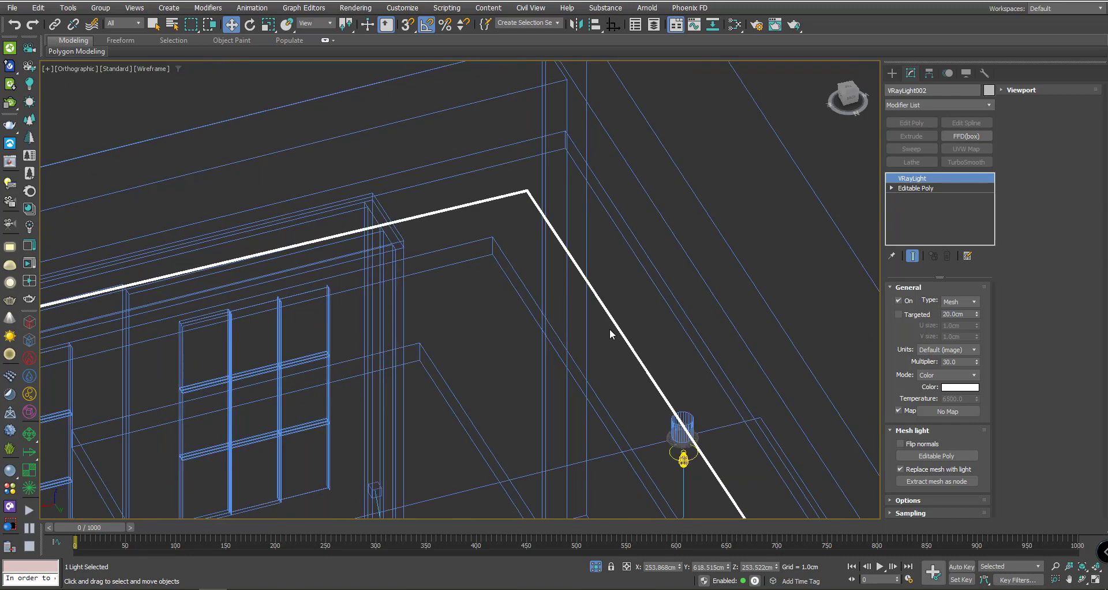
- Switch VRayLight002's Mode to Temperature and set it to 4000
left_click(928, 376)
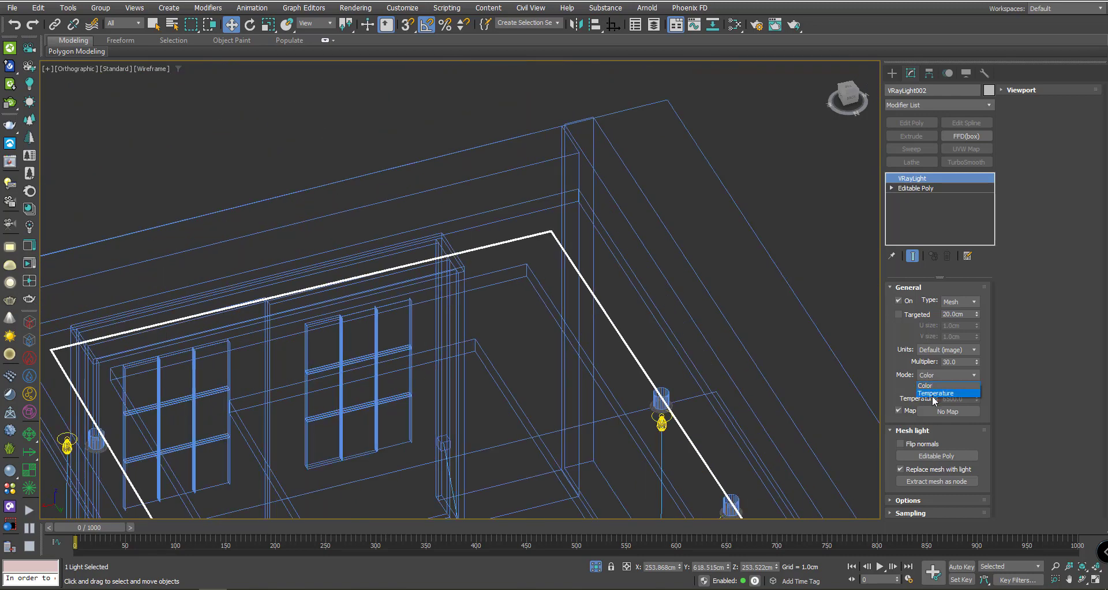
left_click(930, 394)
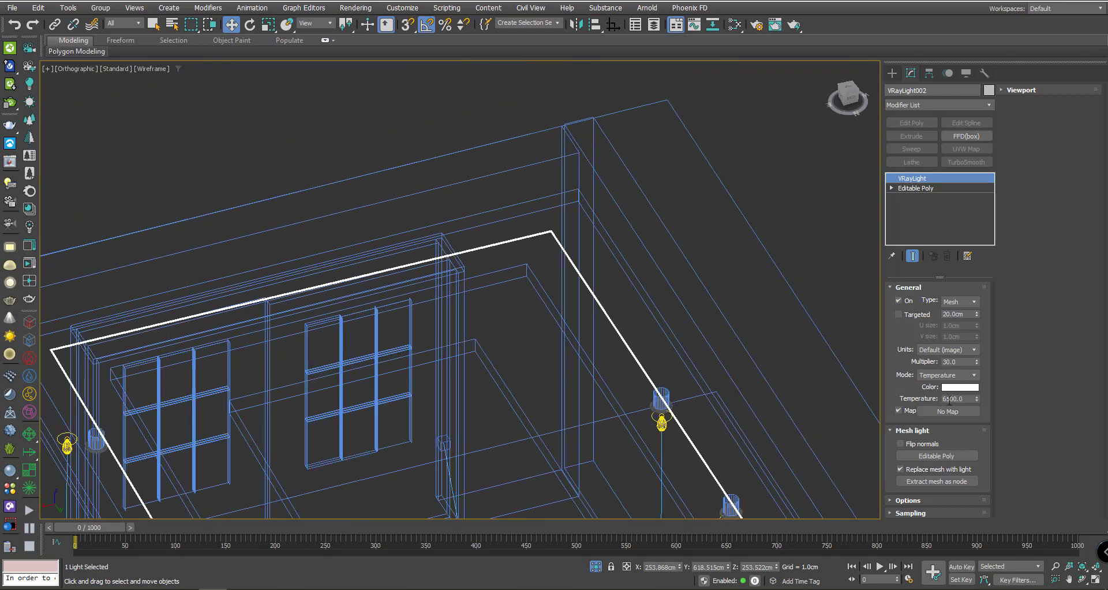
left_click(949, 398)
key("BackSpace")
type("5")
key("Return")
type("4000")
key("Return")
- Change the light's Units to Luminous power (lm) with a multiplier of 8000
left_click(959, 350)
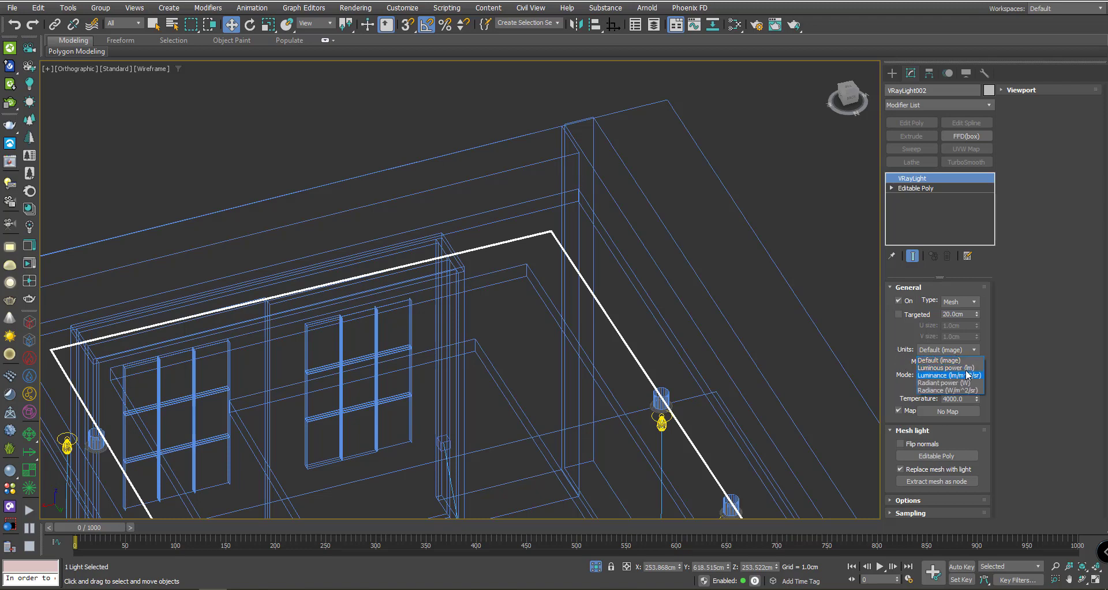
left_click(963, 368)
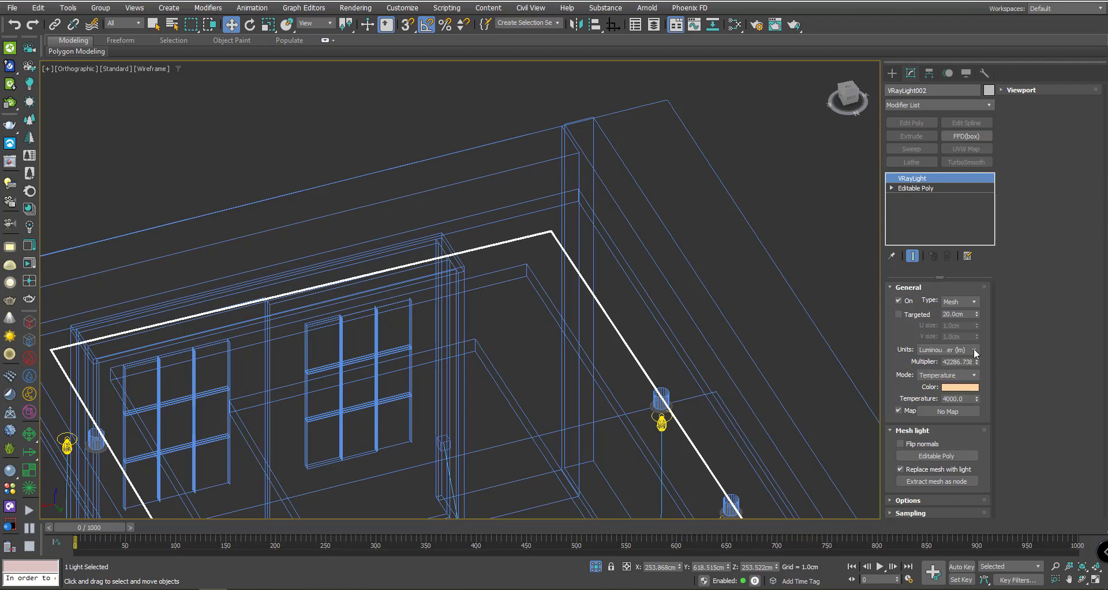
left_click(948, 362)
double_click(951, 361)
type("8000.0")
left_click(662, 420)
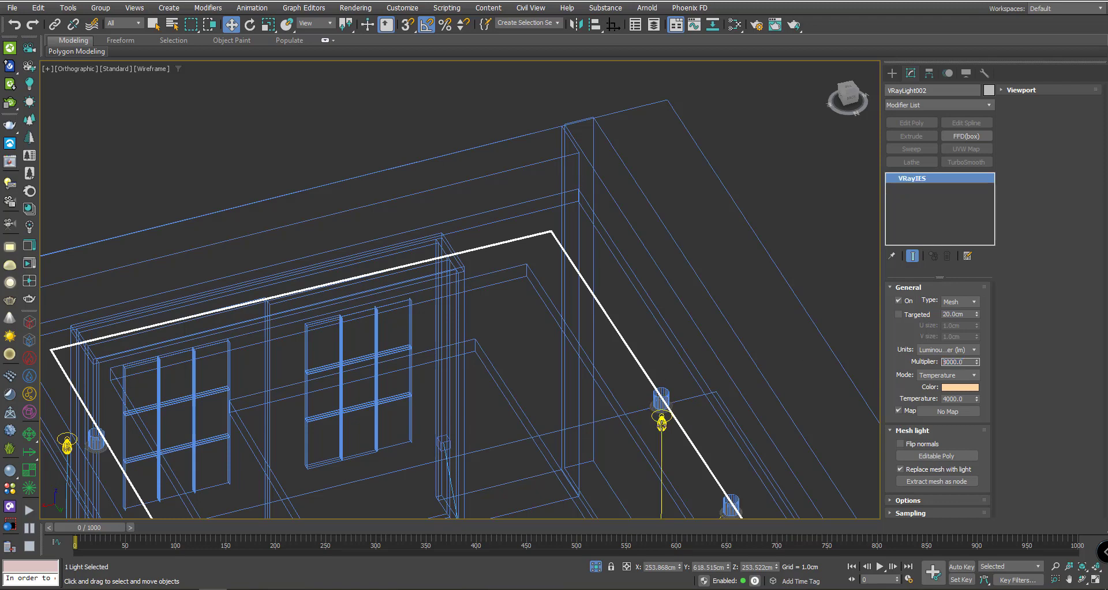
scroll(905, 363, "down", 5)
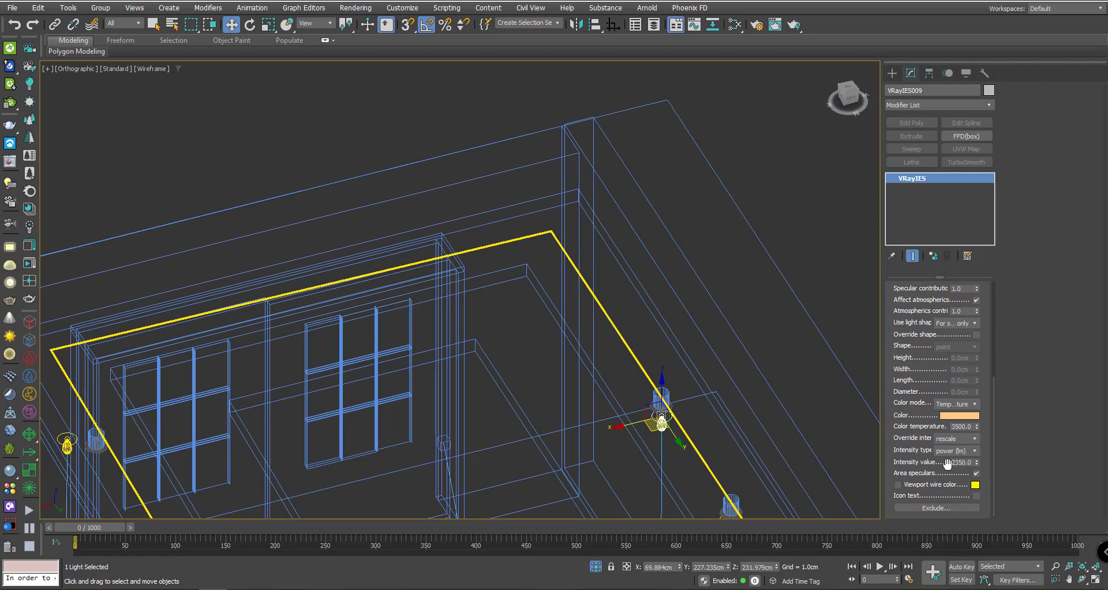
scroll(678, 349, "up", 6)
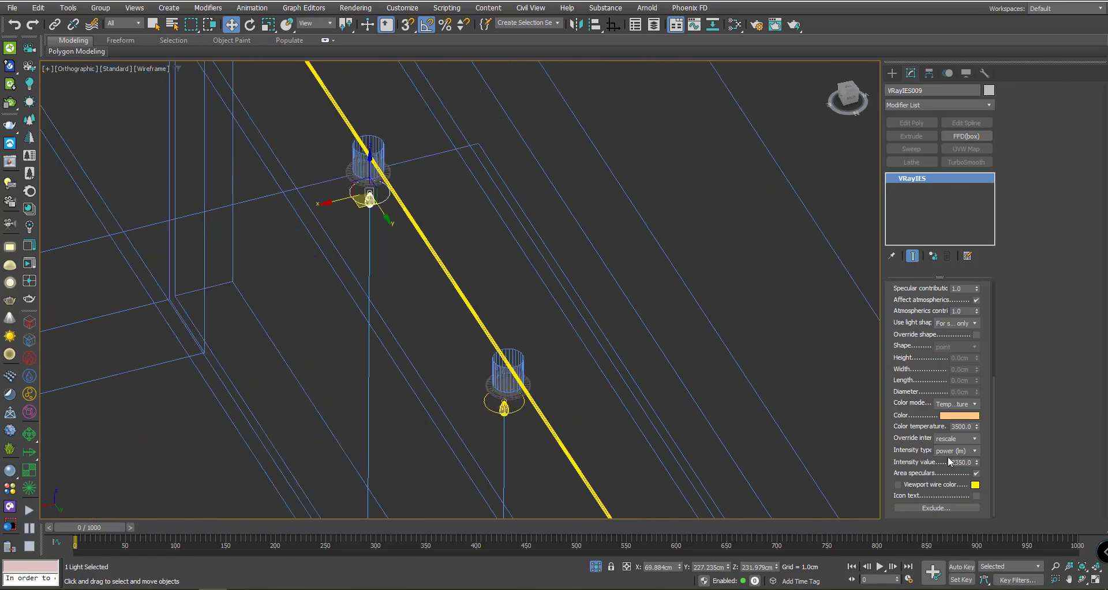
scroll(487, 370, "down", 5)
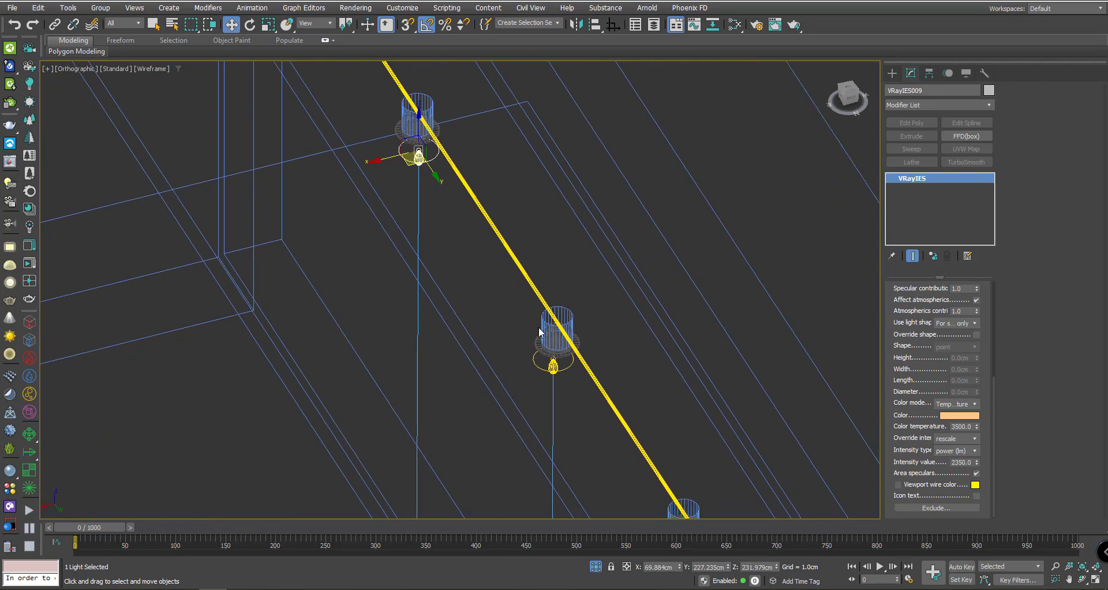
scroll(476, 283, "up", 4)
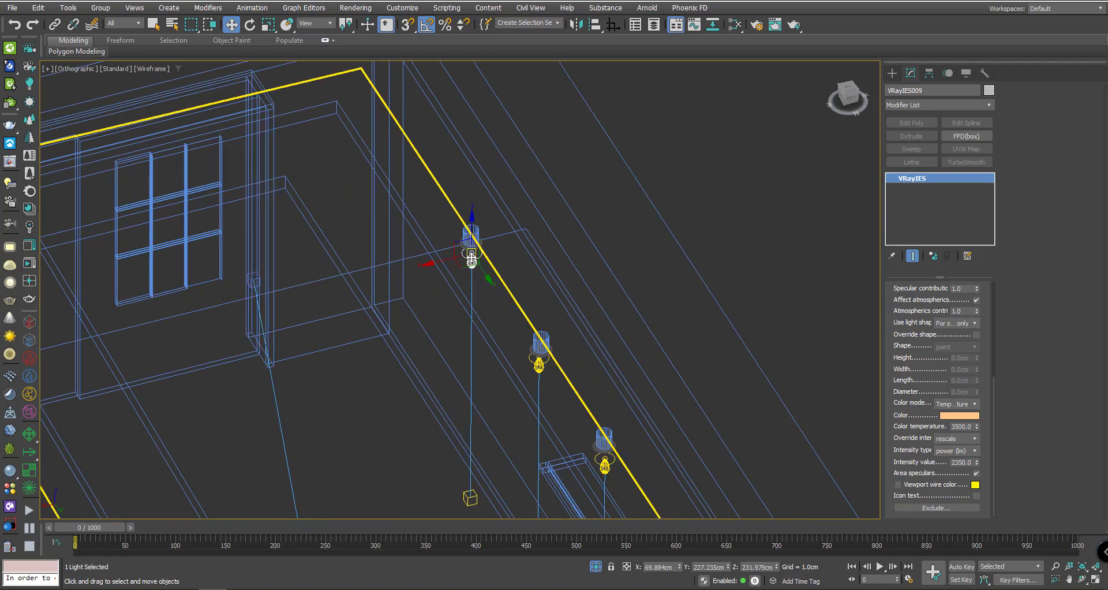
scroll(471, 260, "down", 4)
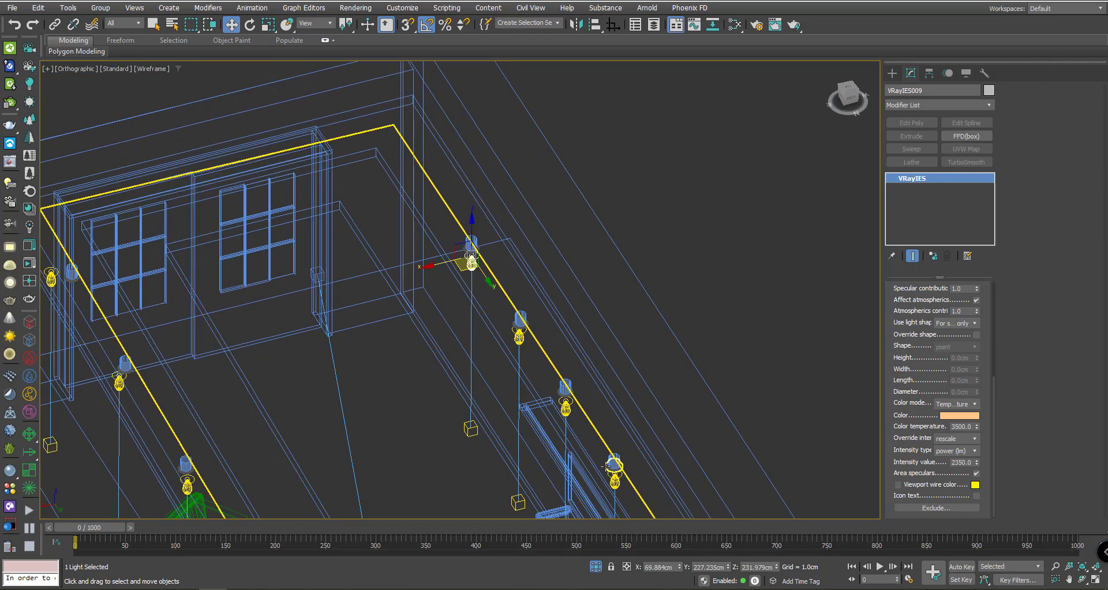
middle_click_drag(511, 322, 542, 400)
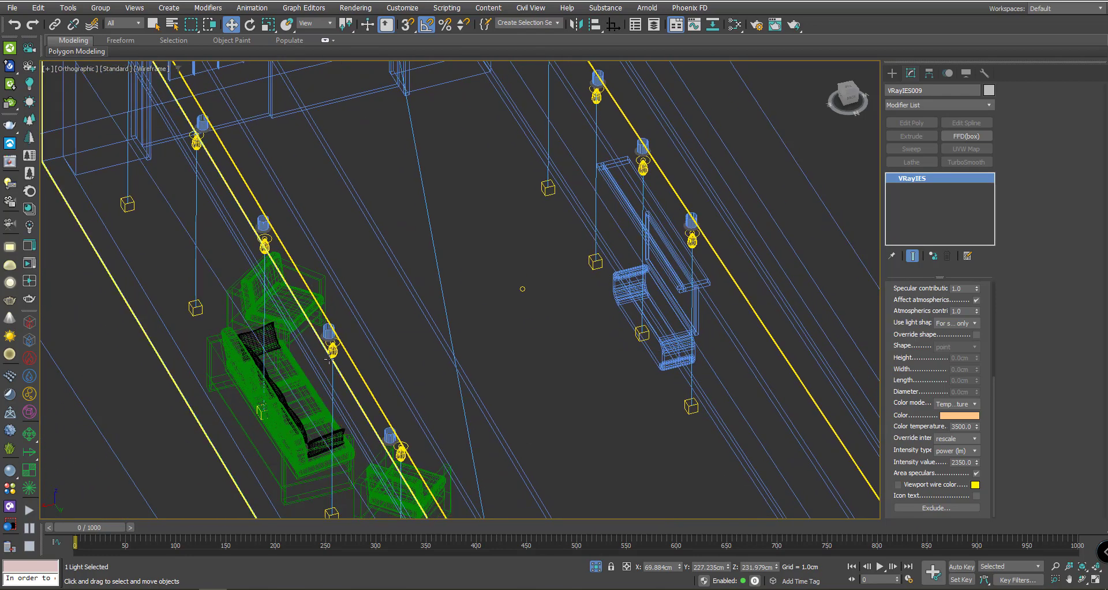
middle_click_drag(263, 226, 330, 308)
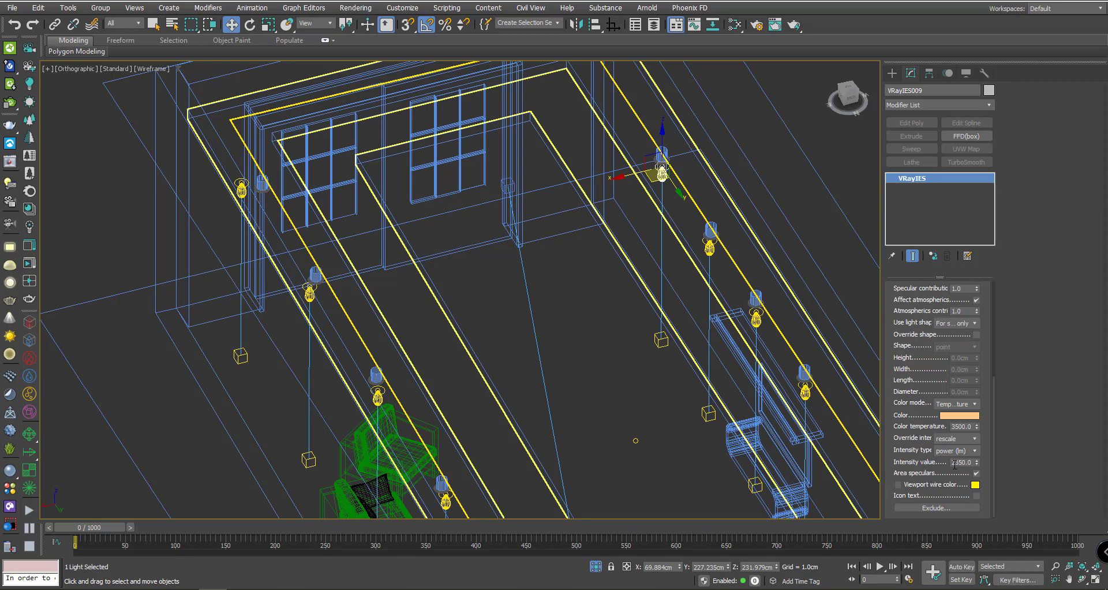
middle_click_drag(604, 368, 461, 312)
scroll(461, 315, "down", 4)
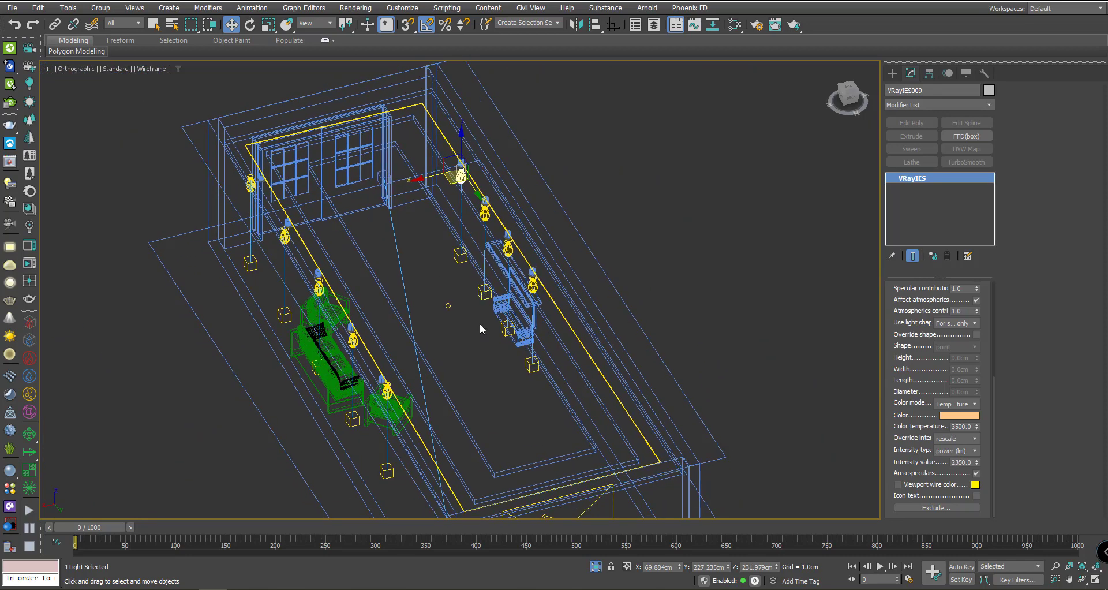
scroll(480, 324, "up", 4)
scroll(503, 295, "down", 1)
scroll(534, 268, "up", 1)
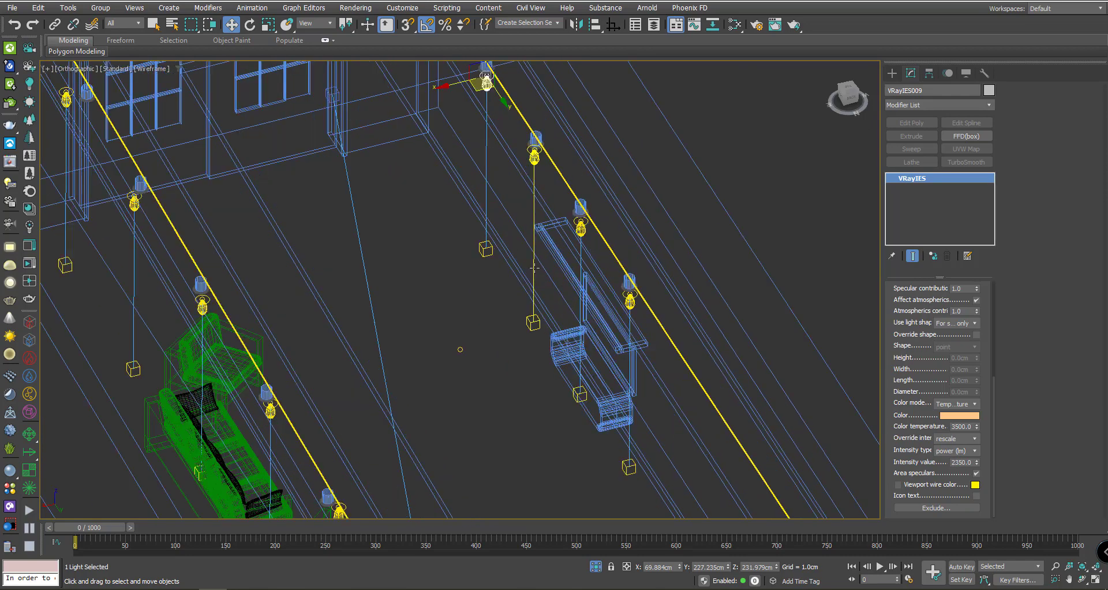
middle_click_drag(473, 256, 515, 379)
scroll(522, 236, "down", 2)
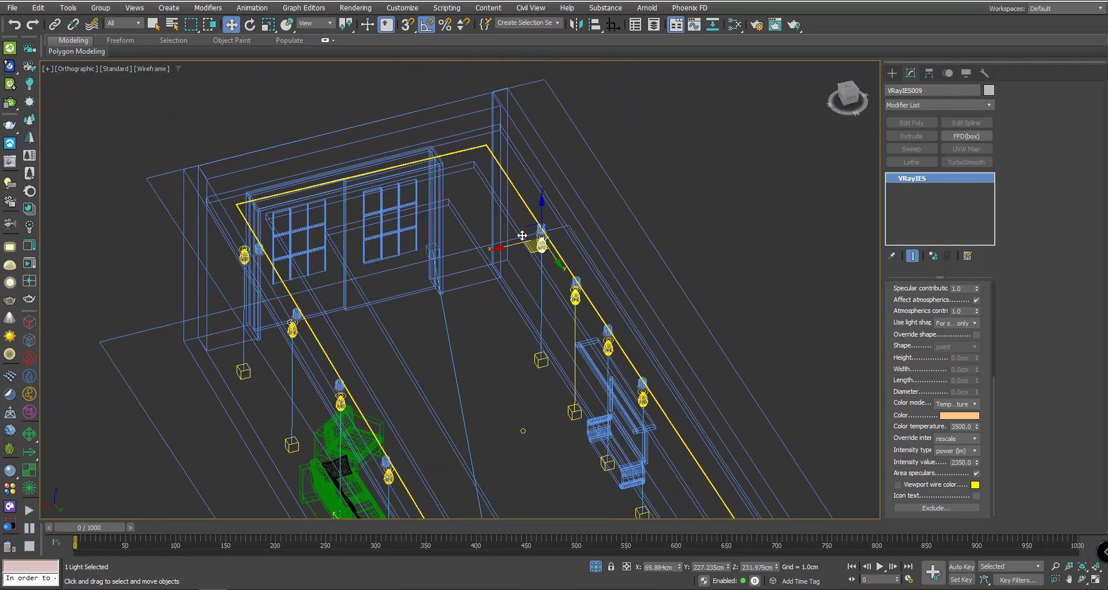
middle_click_drag(388, 381, 595, 297)
scroll(482, 280, "down", 2)
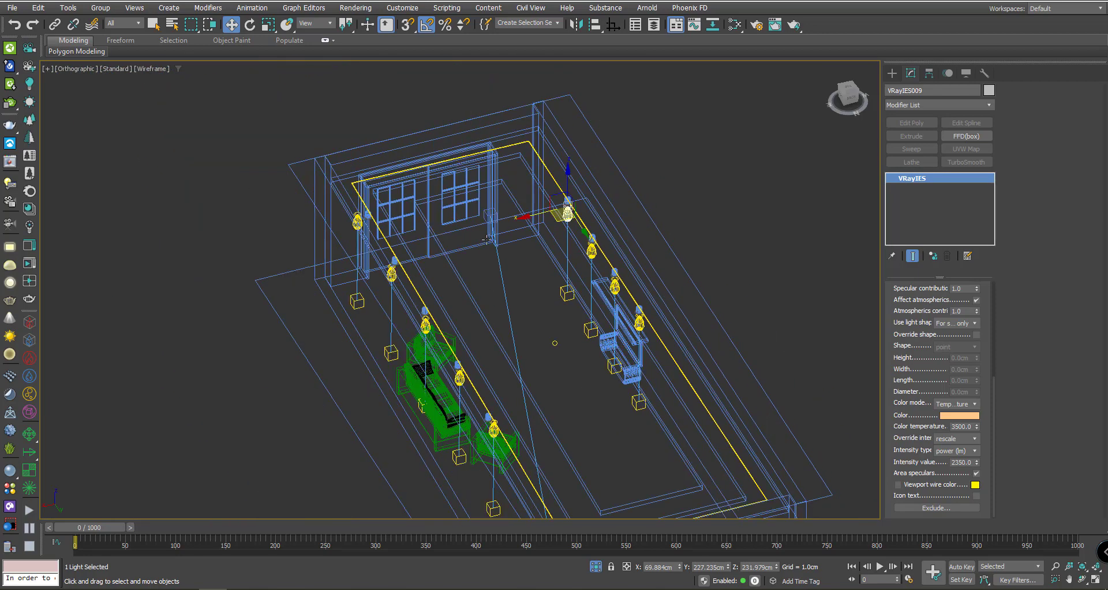
scroll(534, 151, "up", 2)
left_click(532, 147)
scroll(532, 146, "up", 3)
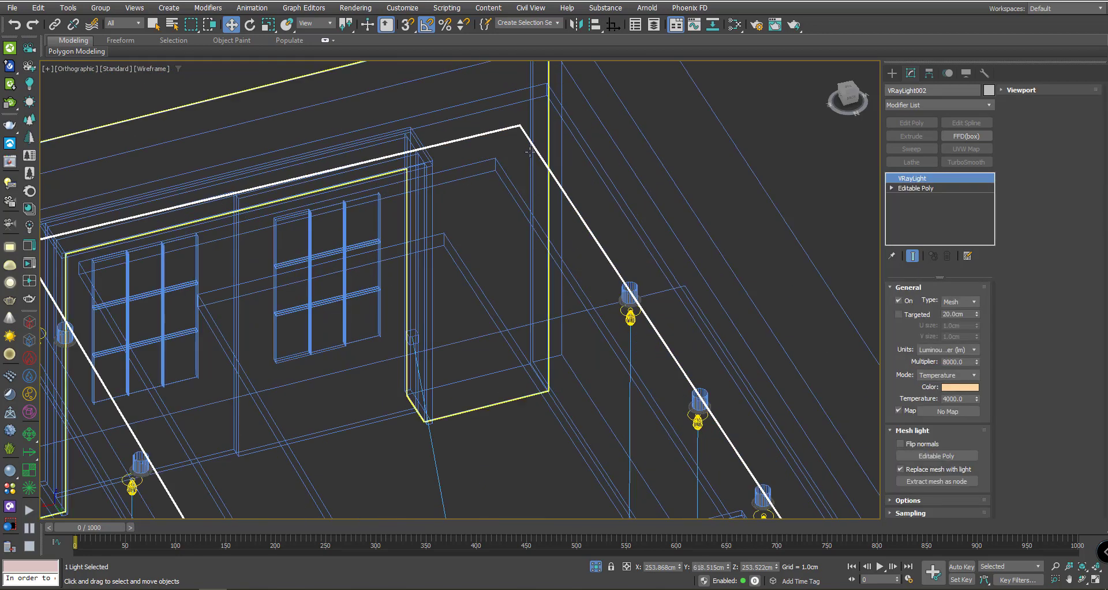
- Raise VRayLight002's multiplier from 8000 to 16000 lm and view through PhysCamera001
scroll(533, 176, "down", 3)
middle_click_drag(534, 176, 587, 466)
scroll(587, 260, "up", 3)
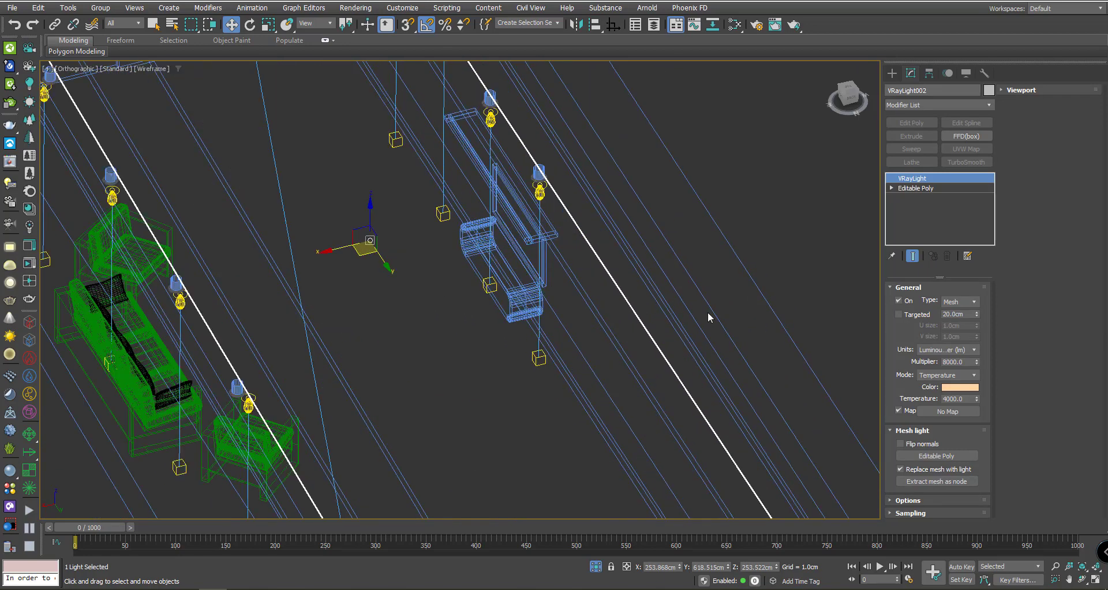
double_click(962, 362)
type("1")
key("Return")
scroll(574, 308, "down", 3)
middle_click_drag(574, 309, 525, 233)
scroll(525, 234, "up", 5)
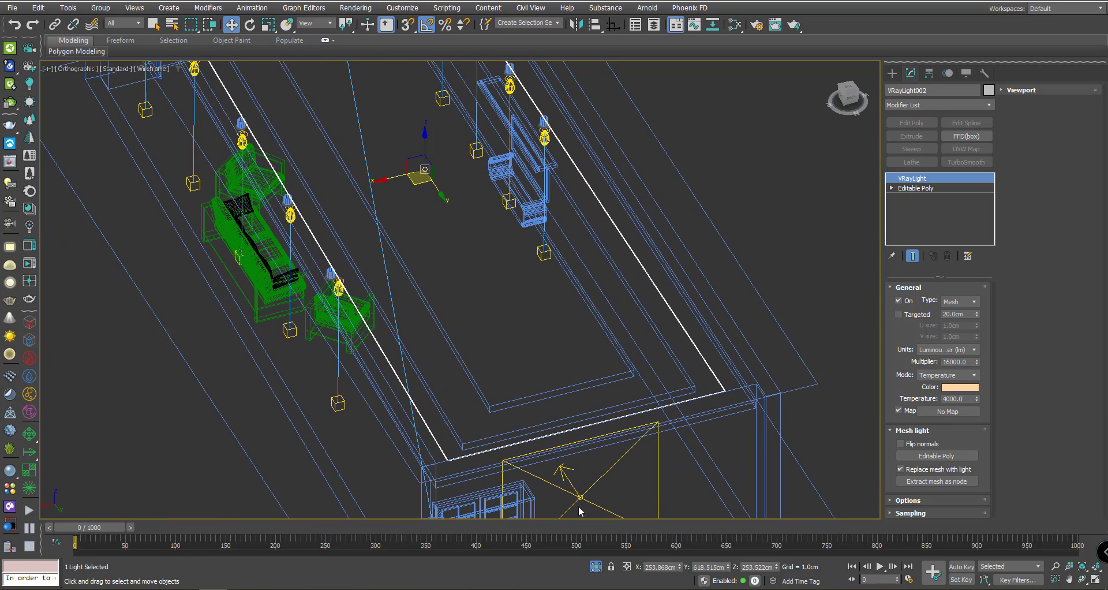
scroll(539, 305, "up", 4)
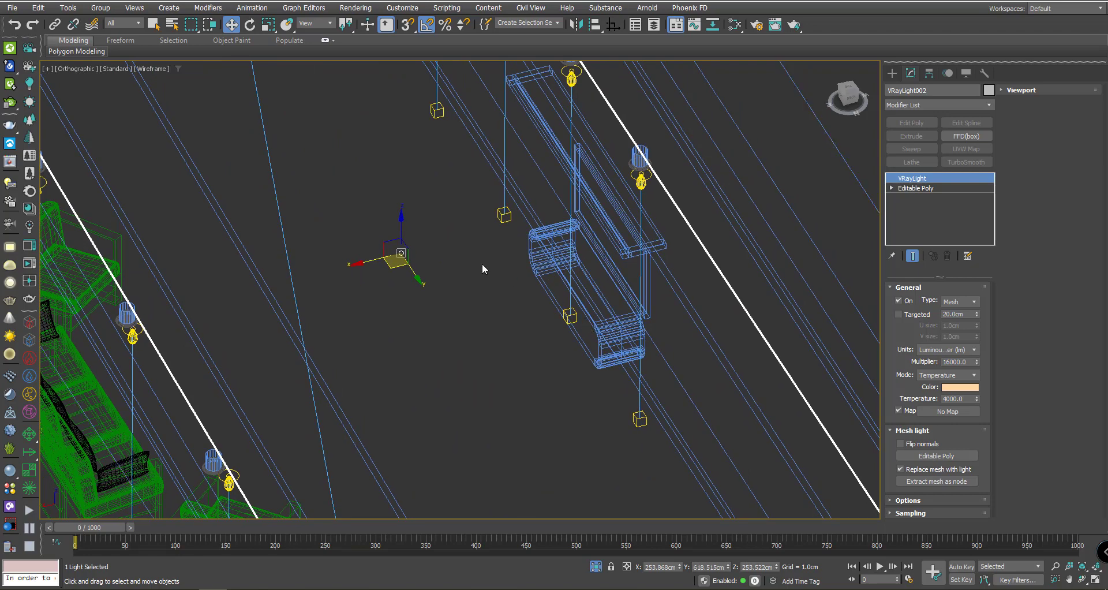
key("c")
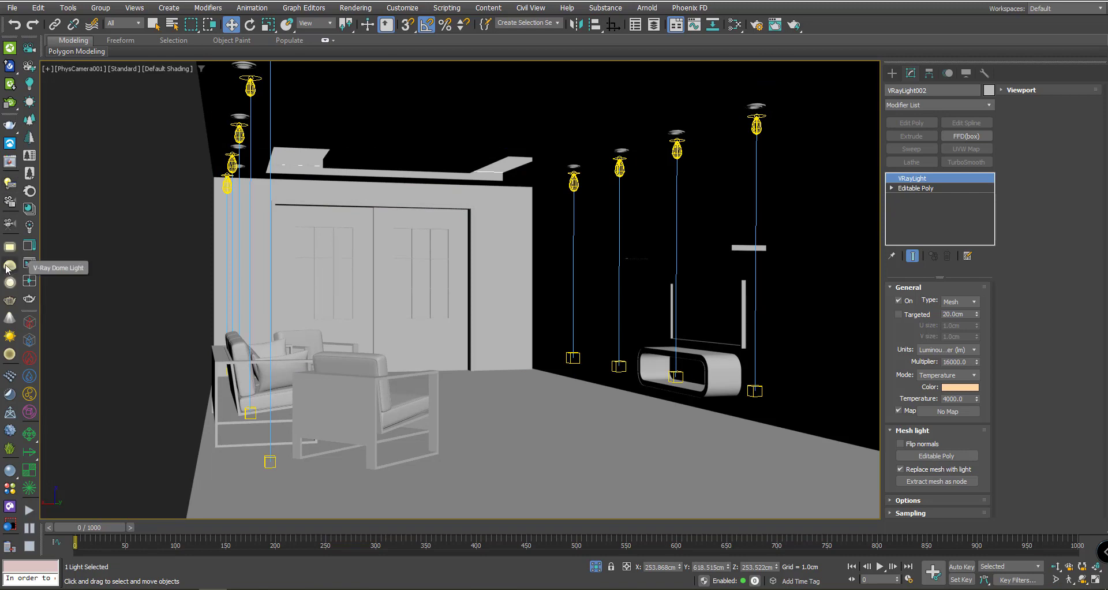
- Draw sphere light VRayLight003, set radius 24.945 cm, raise it to about Z 155.5 cm, and render
left_click(9, 282)
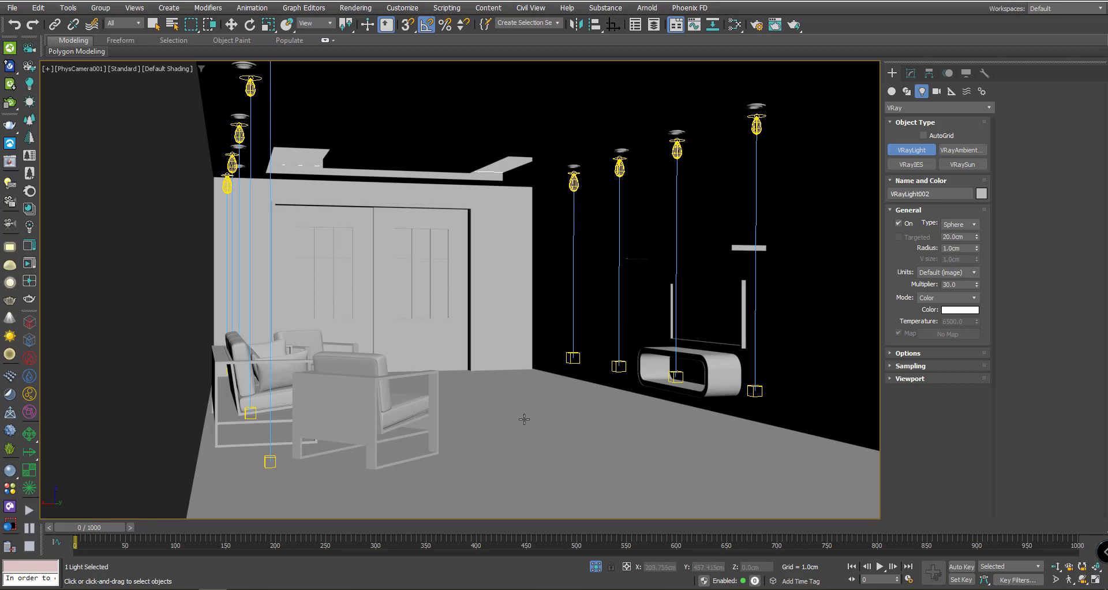
left_click_drag(523, 400, 507, 415)
left_click(911, 73)
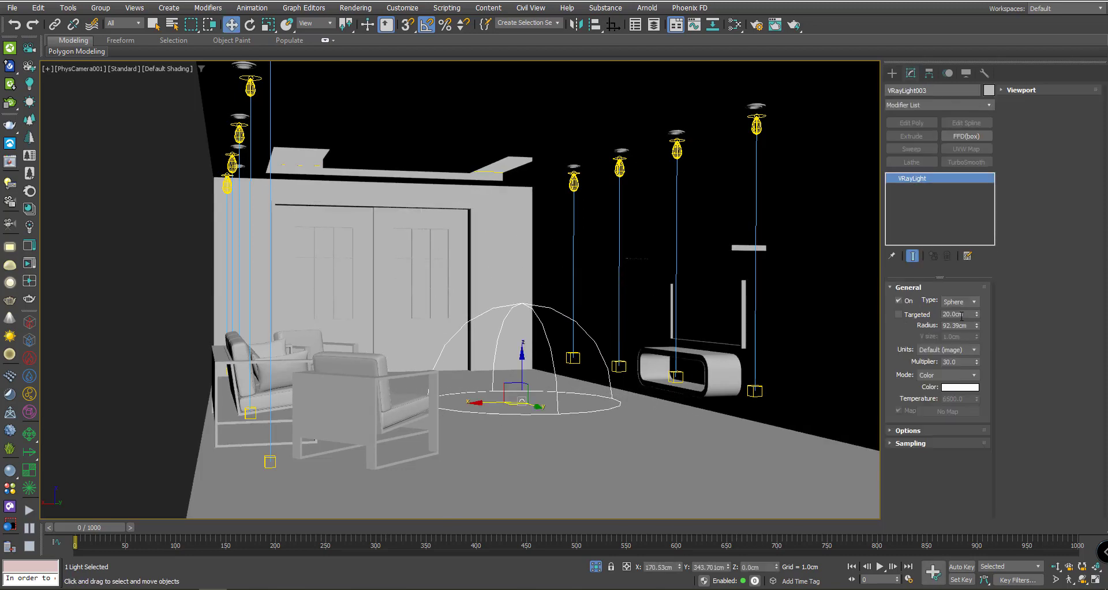
left_click_drag(978, 328, 977, 352)
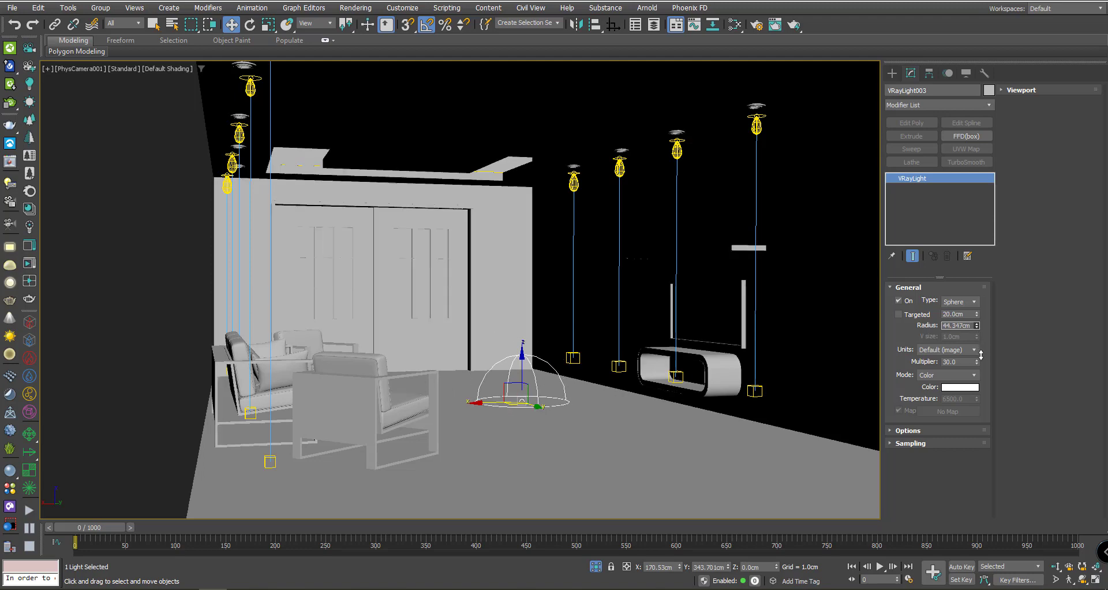
left_click_drag(523, 357, 522, 193)
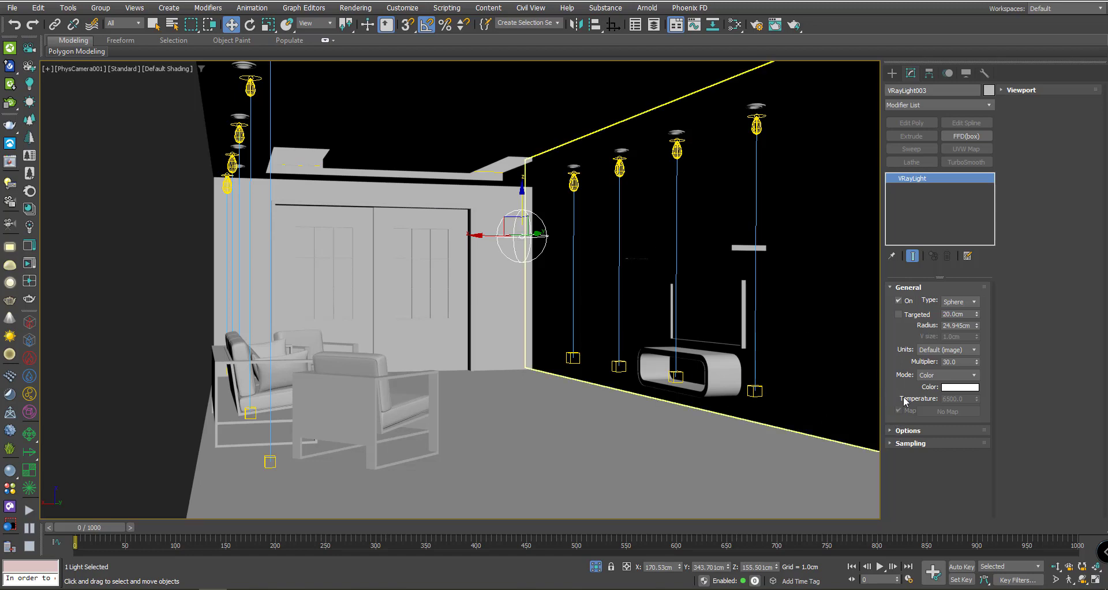
left_click(945, 431)
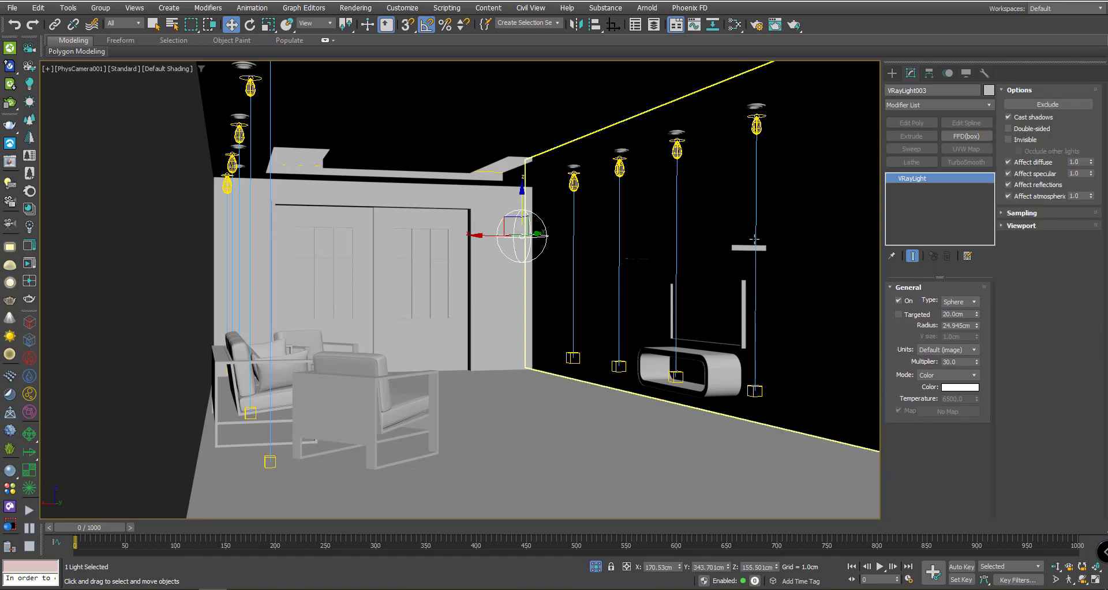
left_click(795, 26)
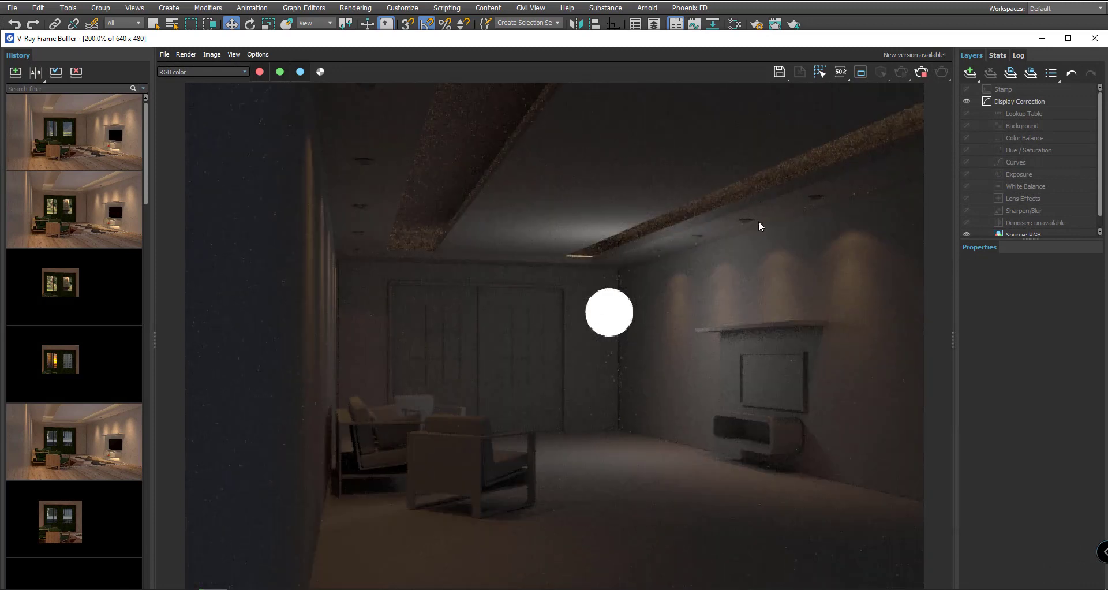
- Tick Invisible for VRayLight003 and re-render so the white sphere disappears
left_click(922, 74)
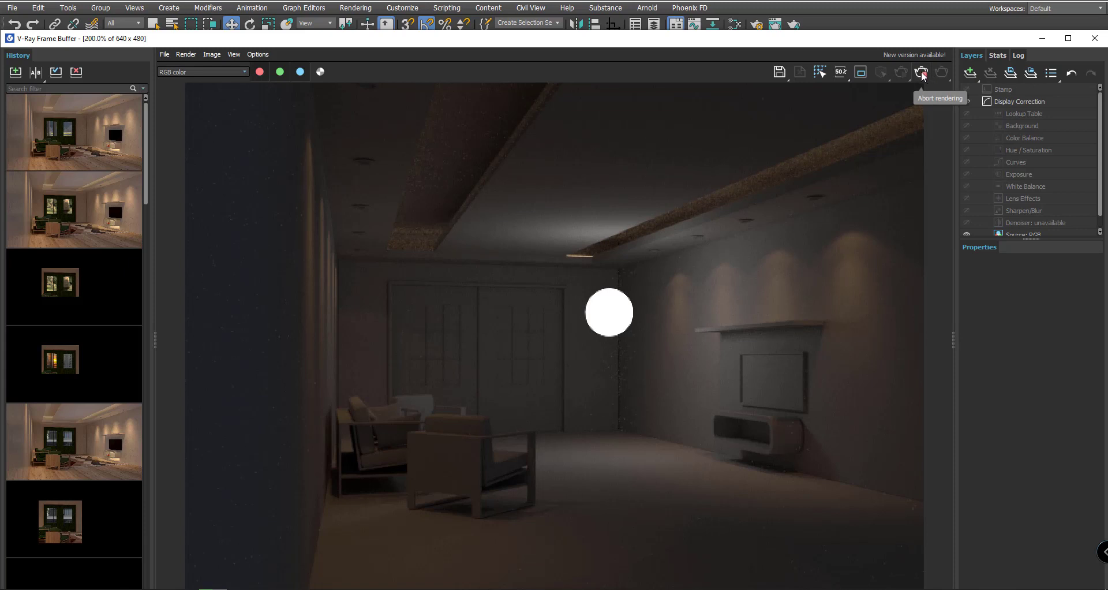
left_click(1069, 38)
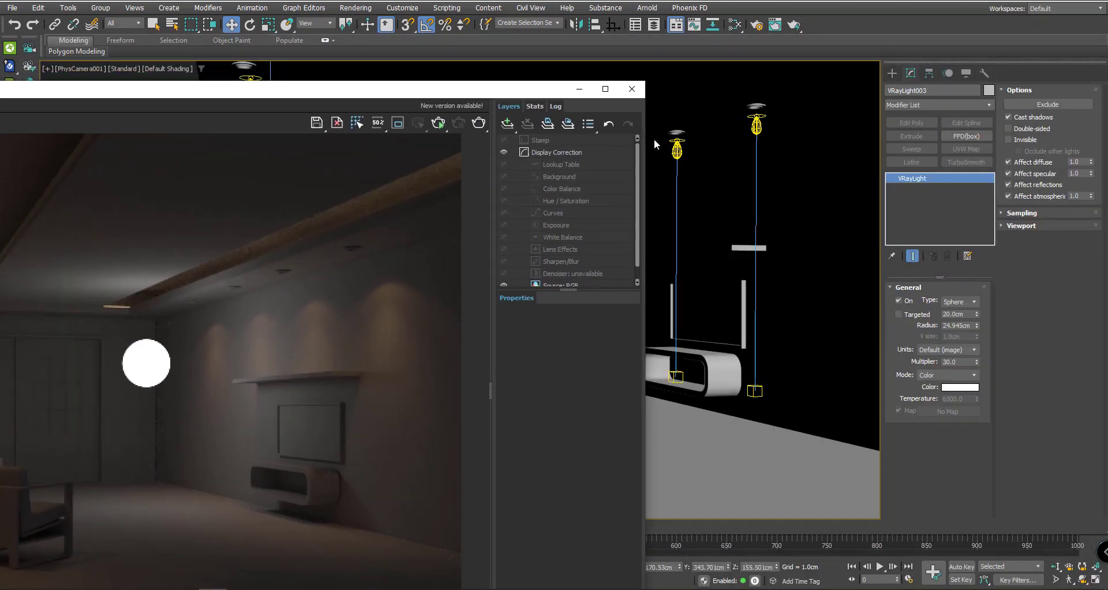
left_click(1026, 139)
left_click(479, 123)
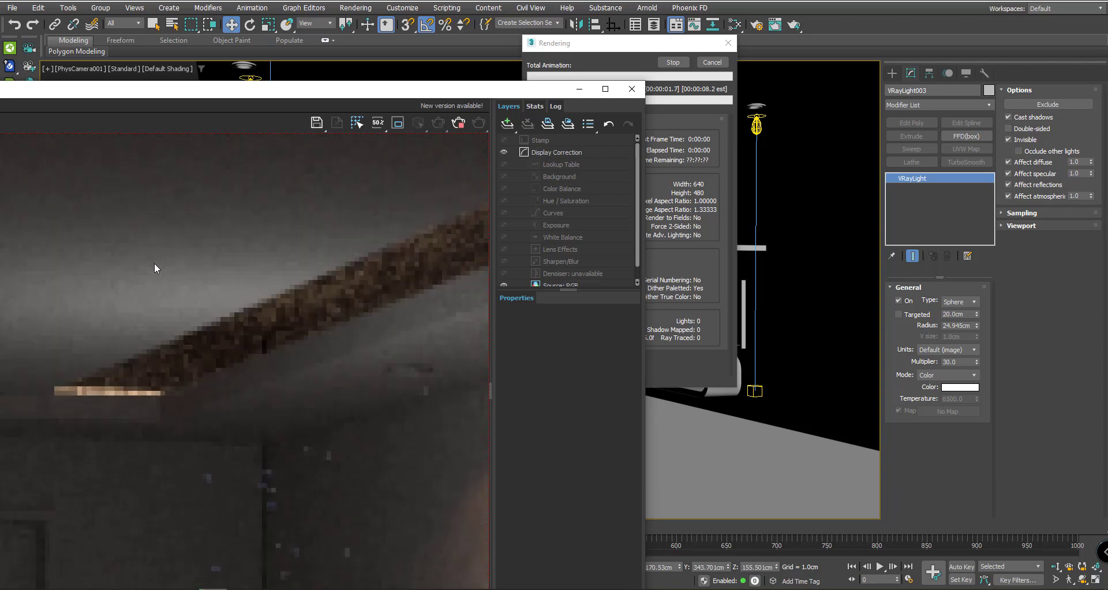
left_click_drag(444, 92, 604, 75)
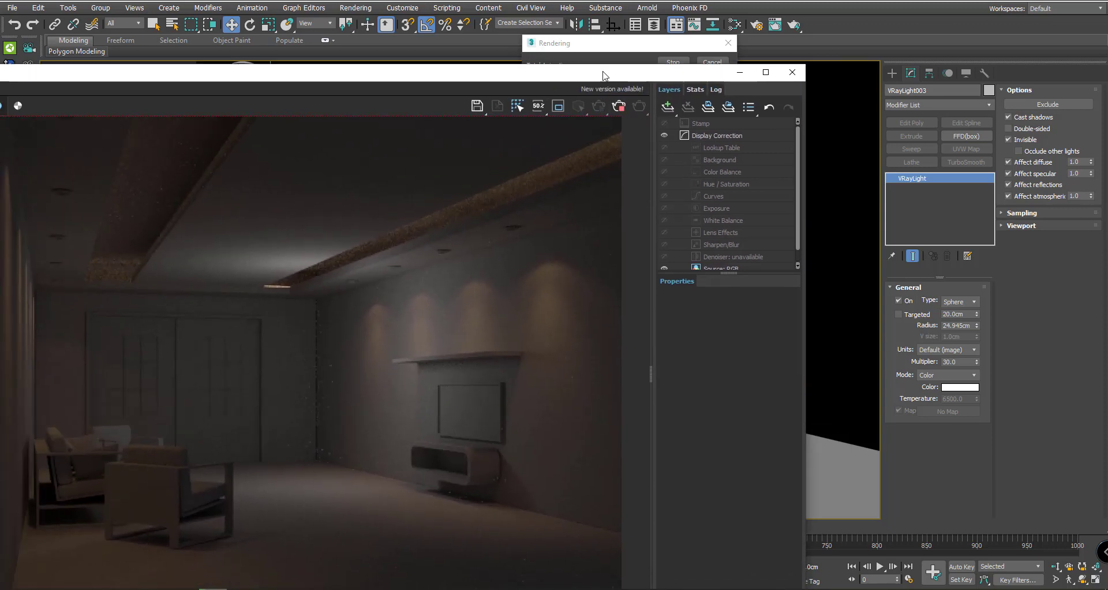
left_click(608, 50)
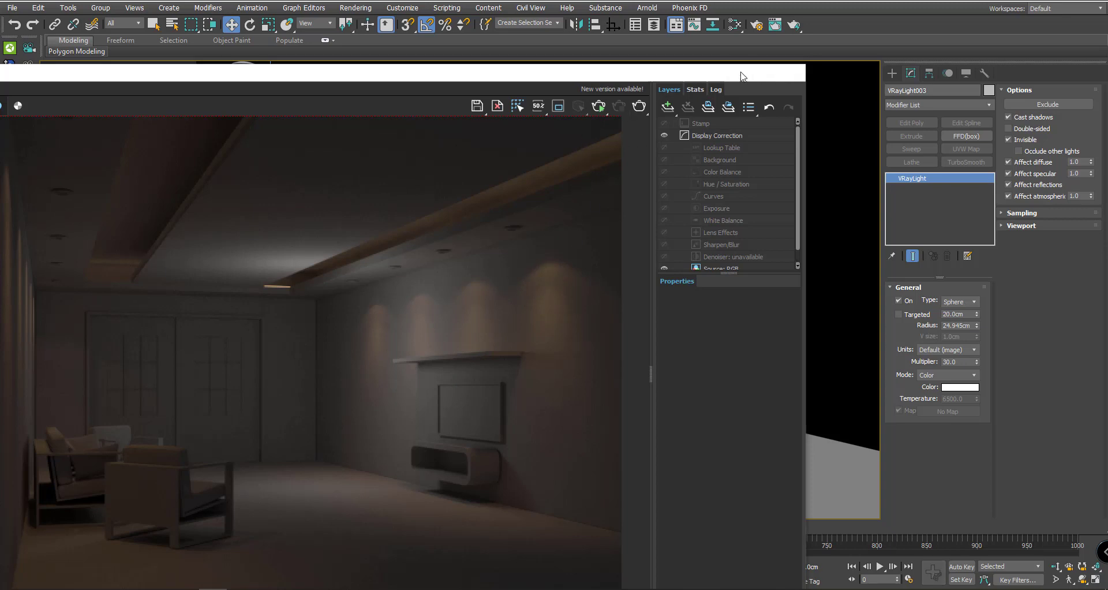
left_click(742, 75)
- Isolate the wall shelf Box002 and frame it in a wireframe Top view
left_click(714, 249)
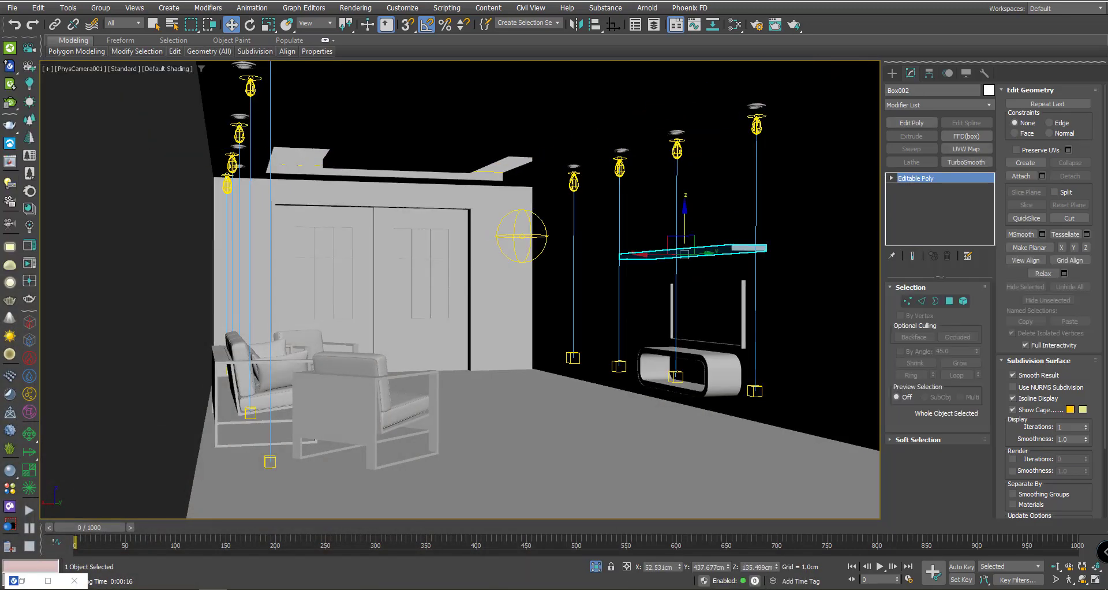
left_click(595, 567)
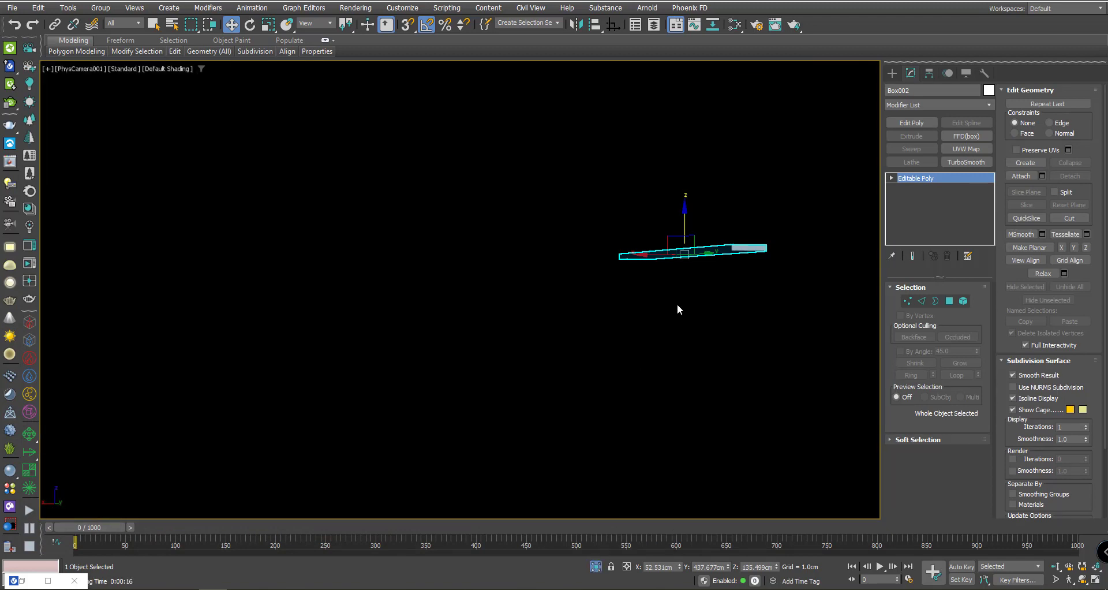
key("p")
scroll(677, 303, "up", 8)
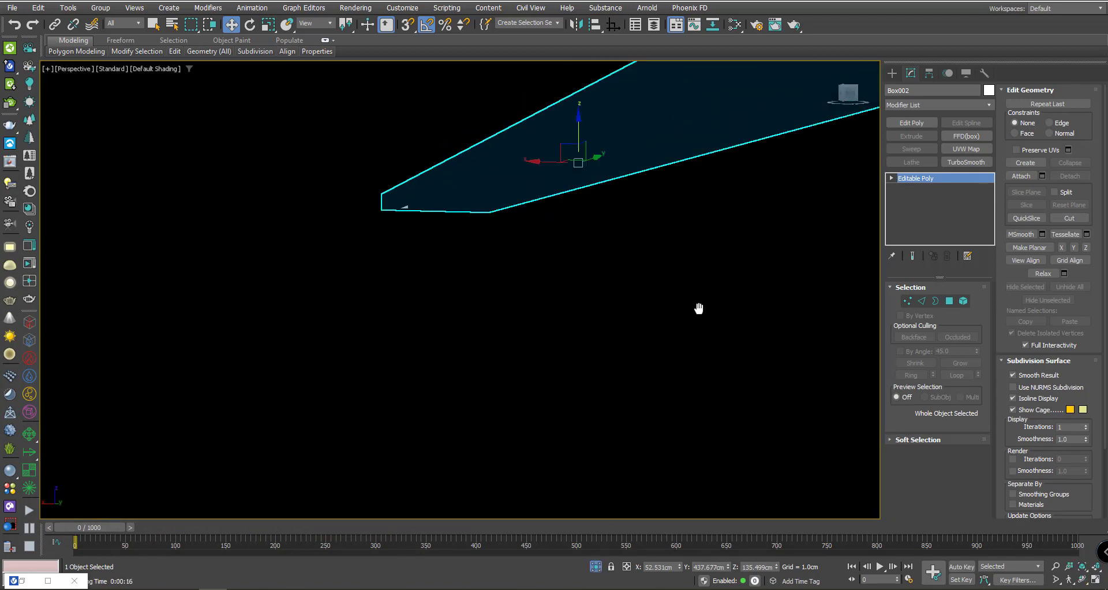
key("F3")
mouse_move(519, 277)
middle_mouse_down("alt")
mouse_move(636, 210)
mouse_move(512, 267)
mouse_move(577, 324)
mouse_move(619, 293)
middle_mouse_up("alt")
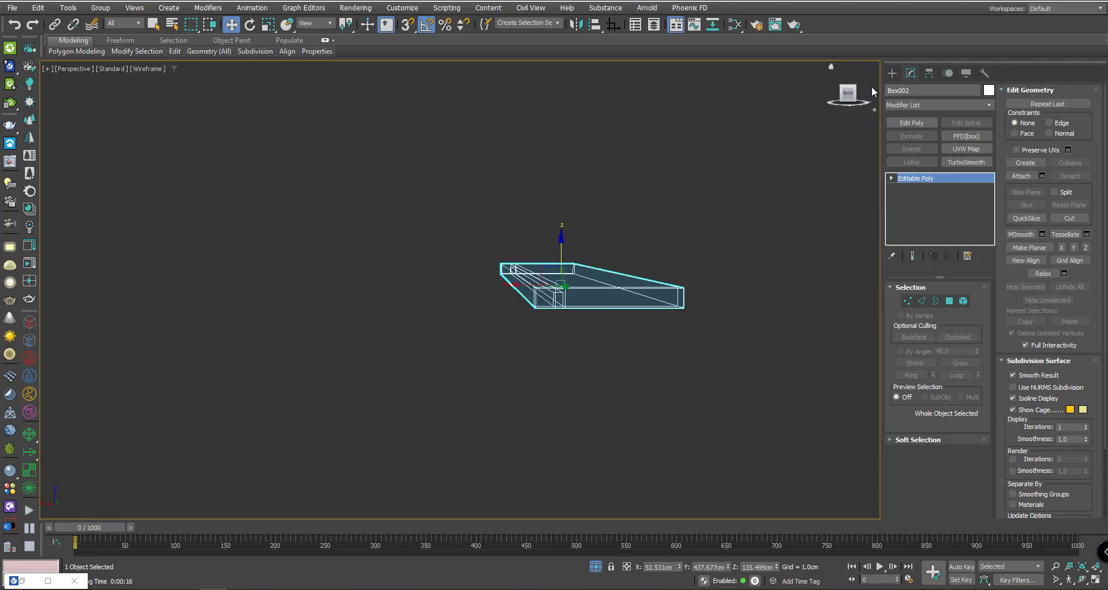
key("t")
key("z")
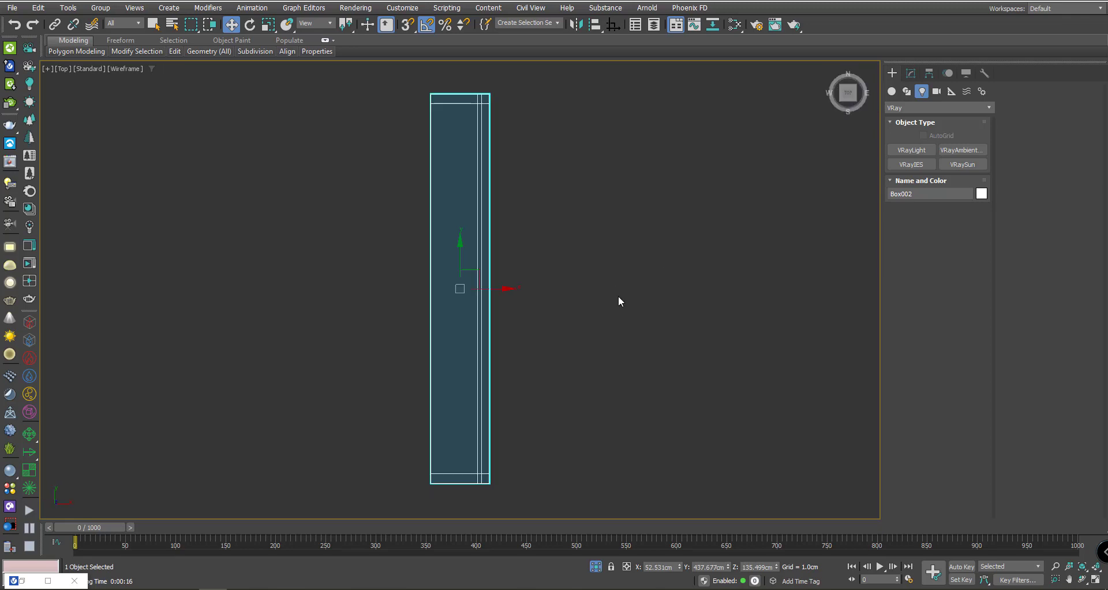
scroll(460, 257, "up", 2)
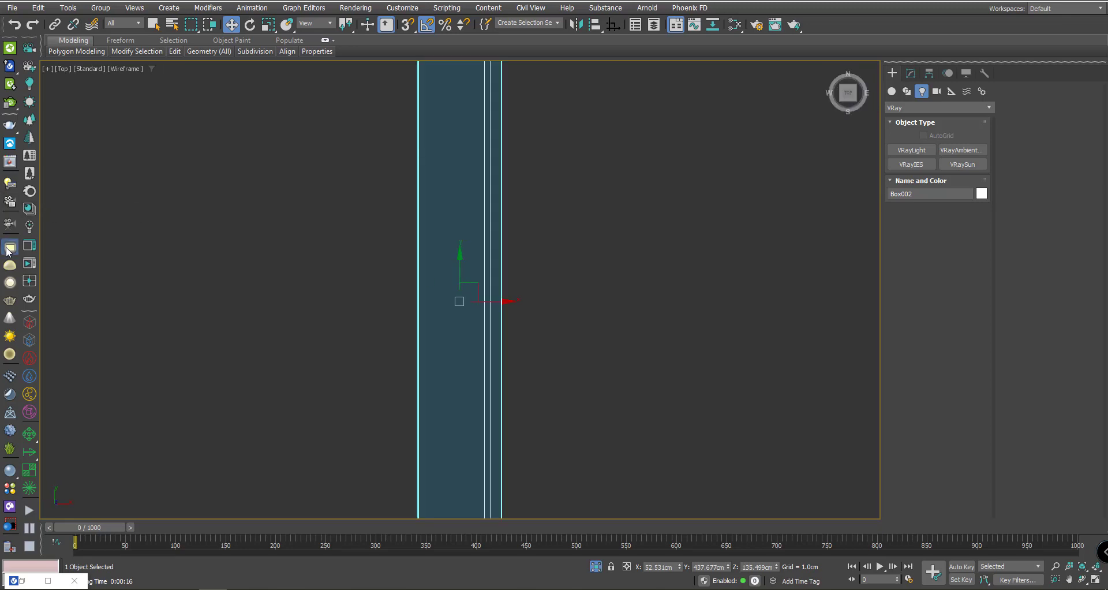
- Draw plane light VRayLight004 about 1.9 × 190 cm along the shelf, then raise it to about Z 136.8 cm
left_click(912, 149)
middle_click_drag(457, 186, 472, 296)
left_click_drag(504, 142, 485, 399)
scroll(488, 404, "up", 2)
key("f")
scroll(492, 255, "down", 3)
key("w")
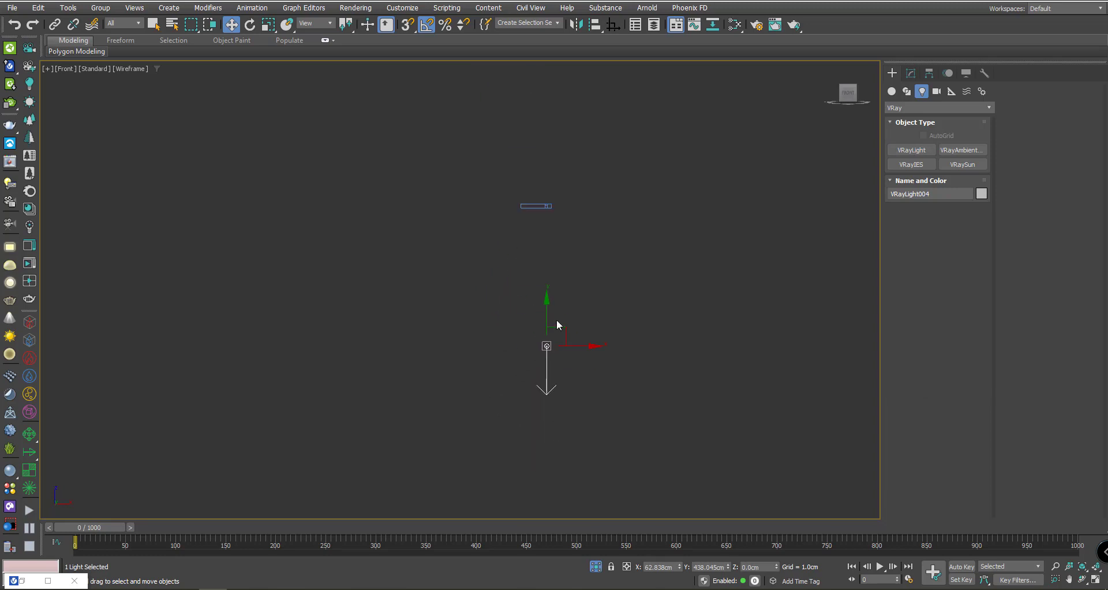
left_click_drag(551, 322, 573, 168)
scroll(546, 202, "up", 8)
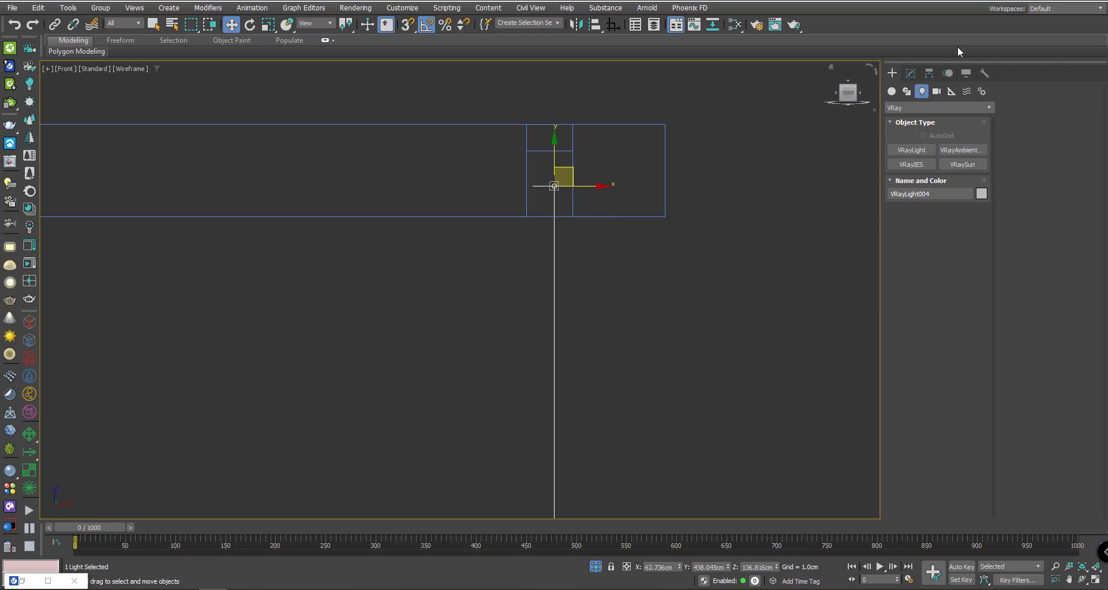
- Set VRayLight004 to Luminous power (lm) at 8604.893 lm, keeping Mode on Color
left_click(915, 73)
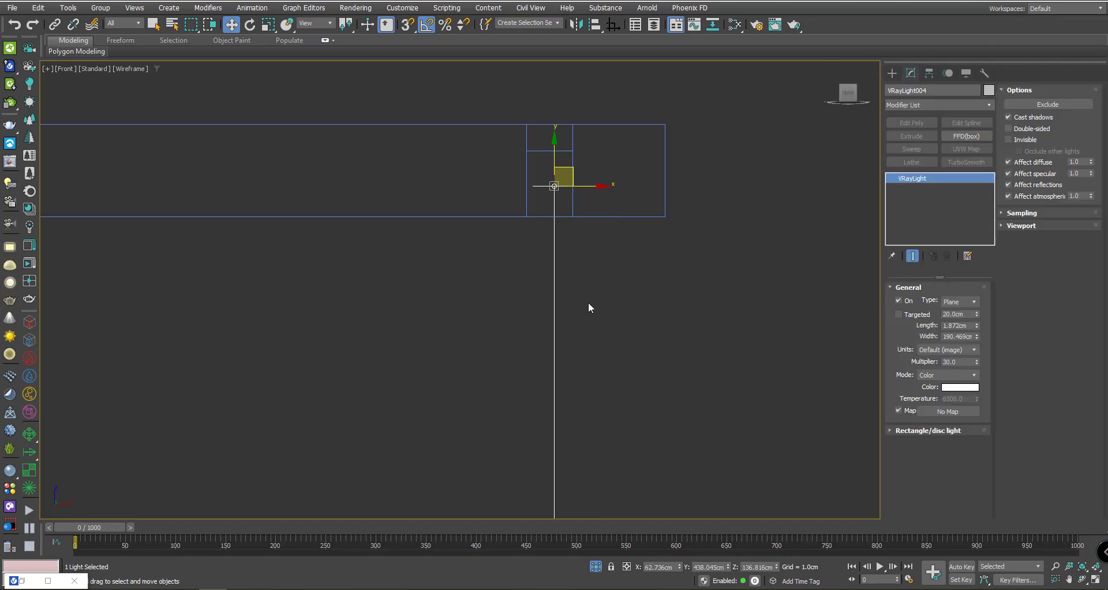
left_click(944, 350)
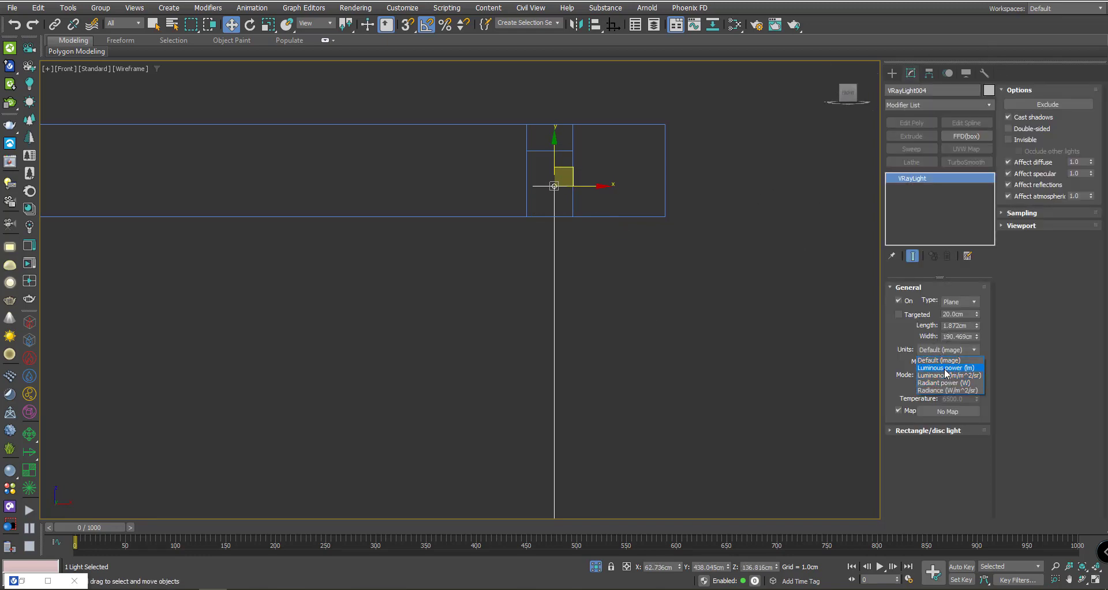
left_click(946, 372)
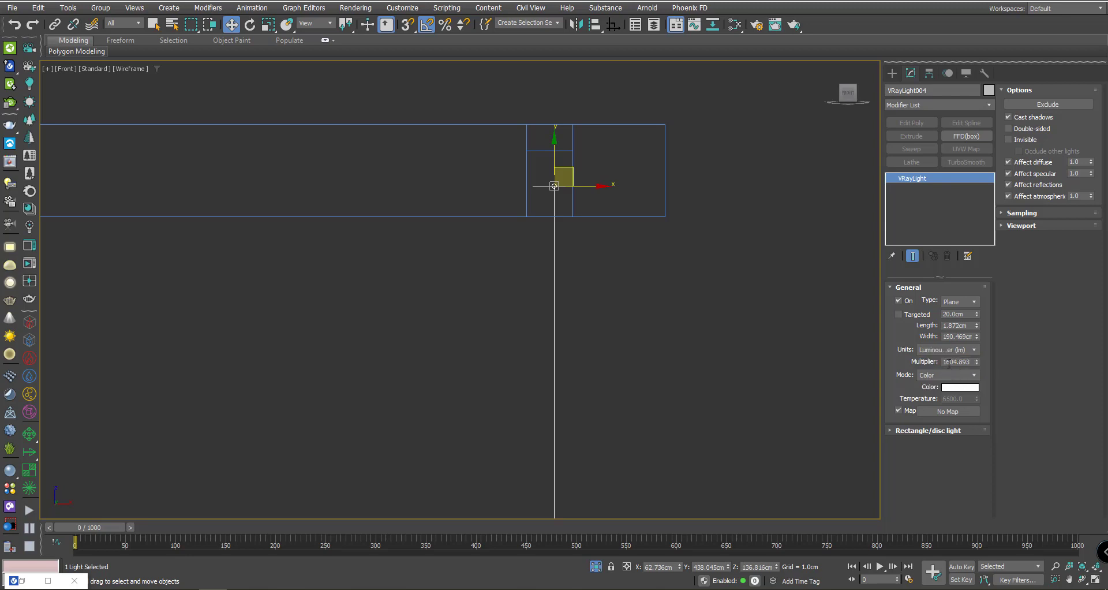
left_click(948, 362)
left_click(944, 375)
left_click(945, 388)
left_click(942, 399)
left_click(946, 375)
left_click(948, 383)
- Choose a light green for the light in the Color Selector
left_click(956, 388)
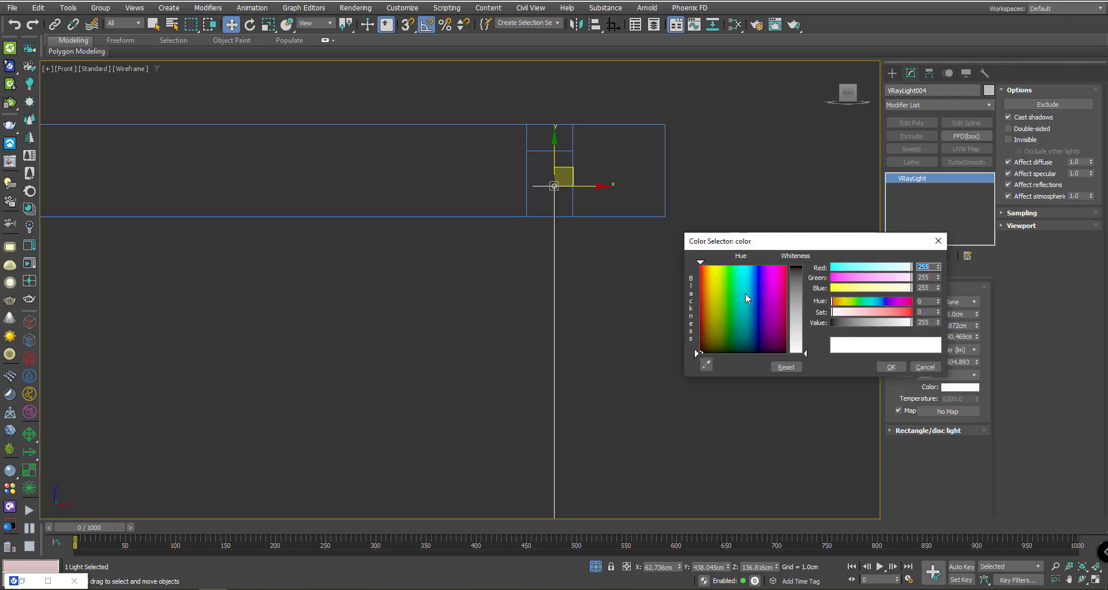
left_click(767, 272)
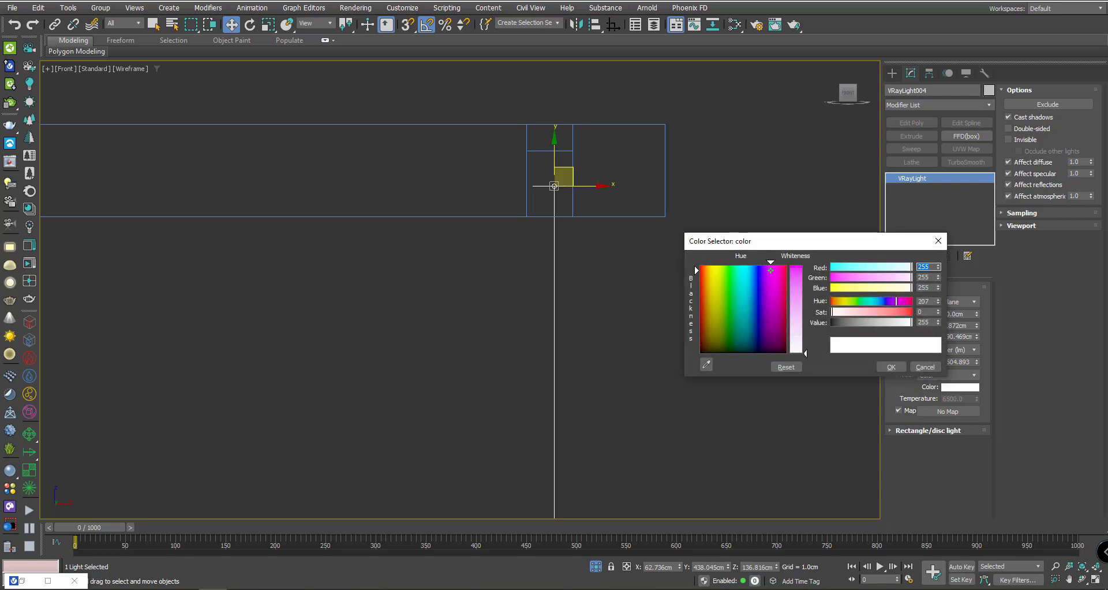
left_click(794, 268)
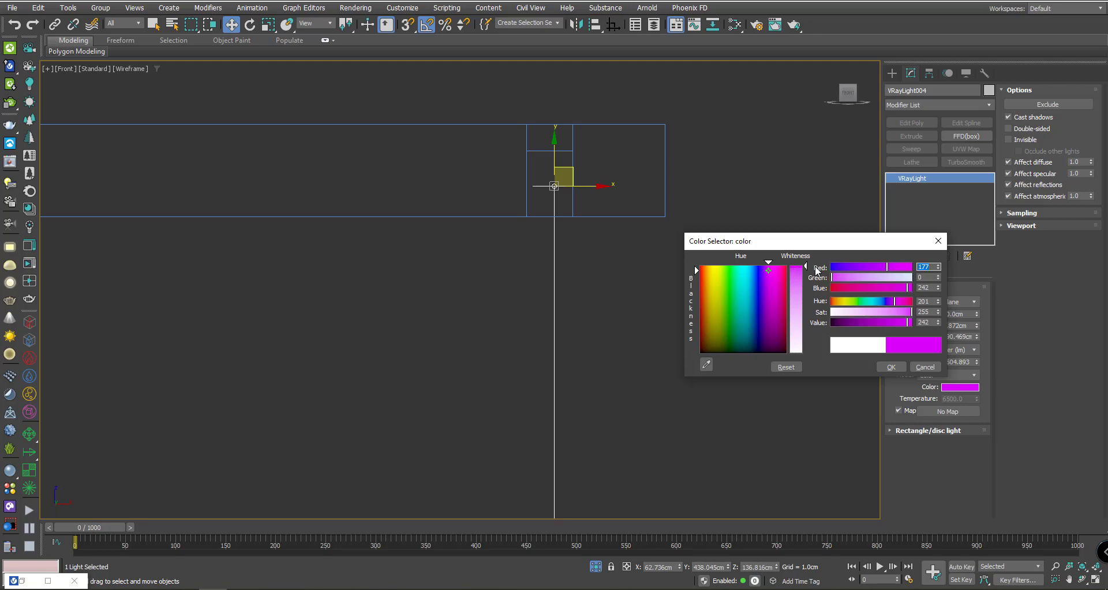
left_click_drag(741, 278, 732, 269)
left_click_drag(866, 268, 870, 267)
left_click(891, 368)
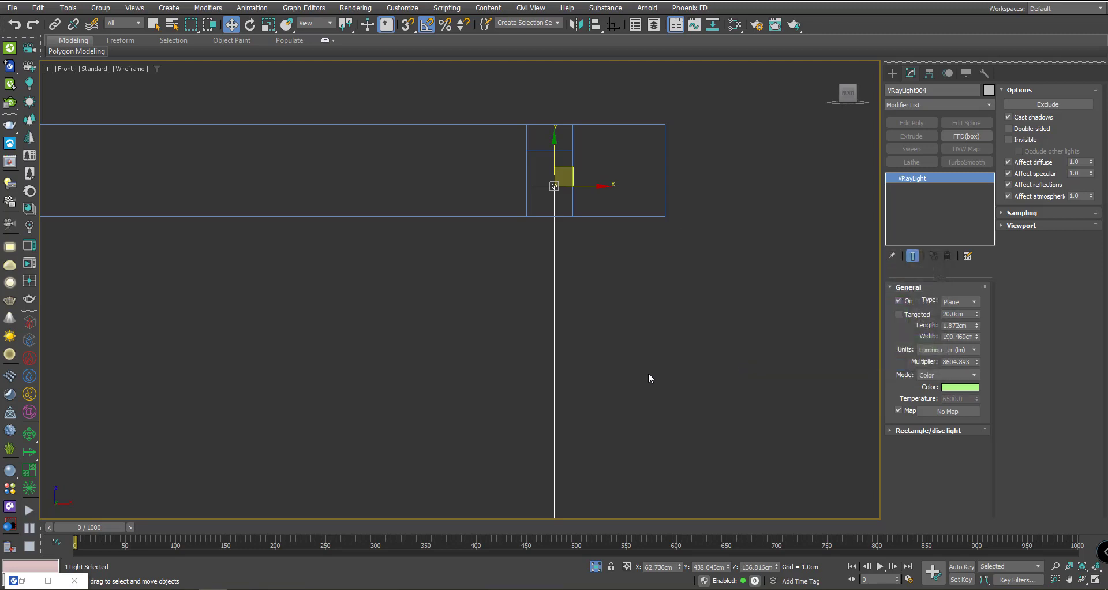
- Return to the camera view with the whole room shown and render it, zooming to inspect the green shelf glow
key("c")
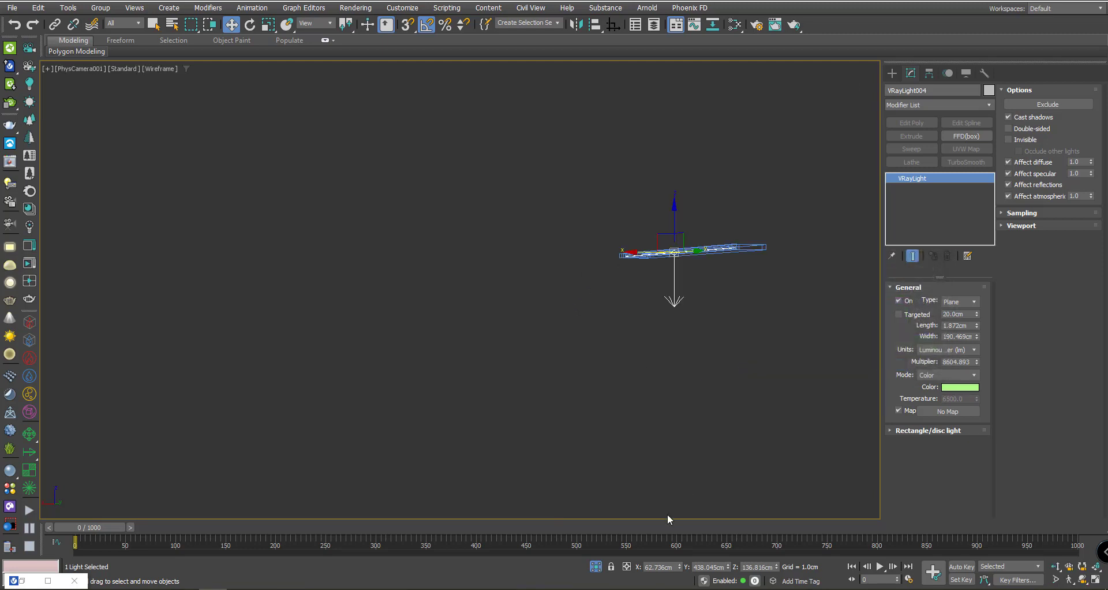
left_click(595, 566)
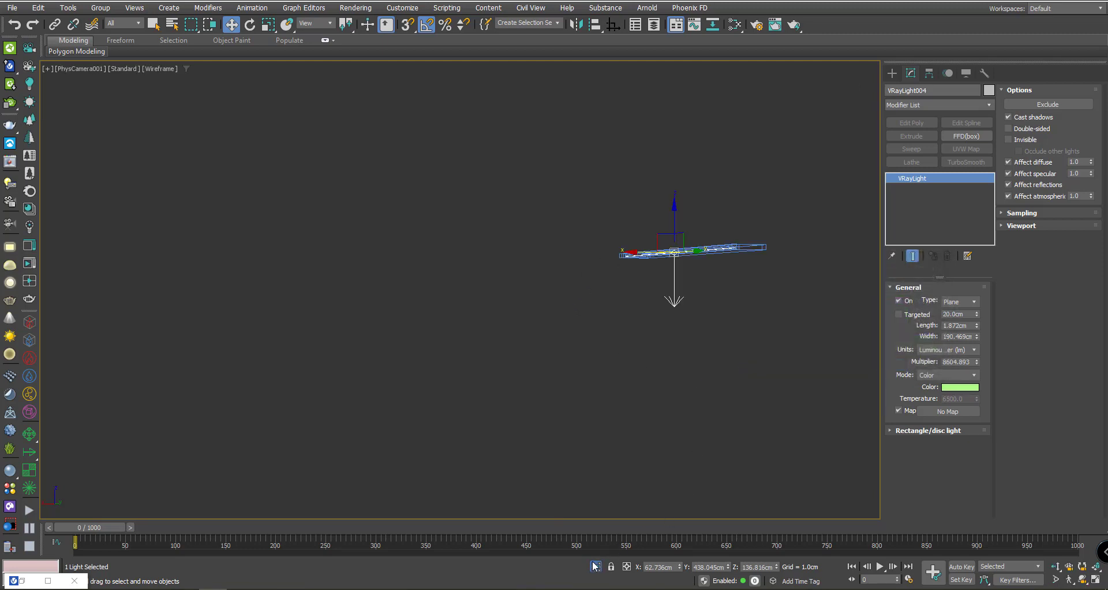
left_click(794, 25)
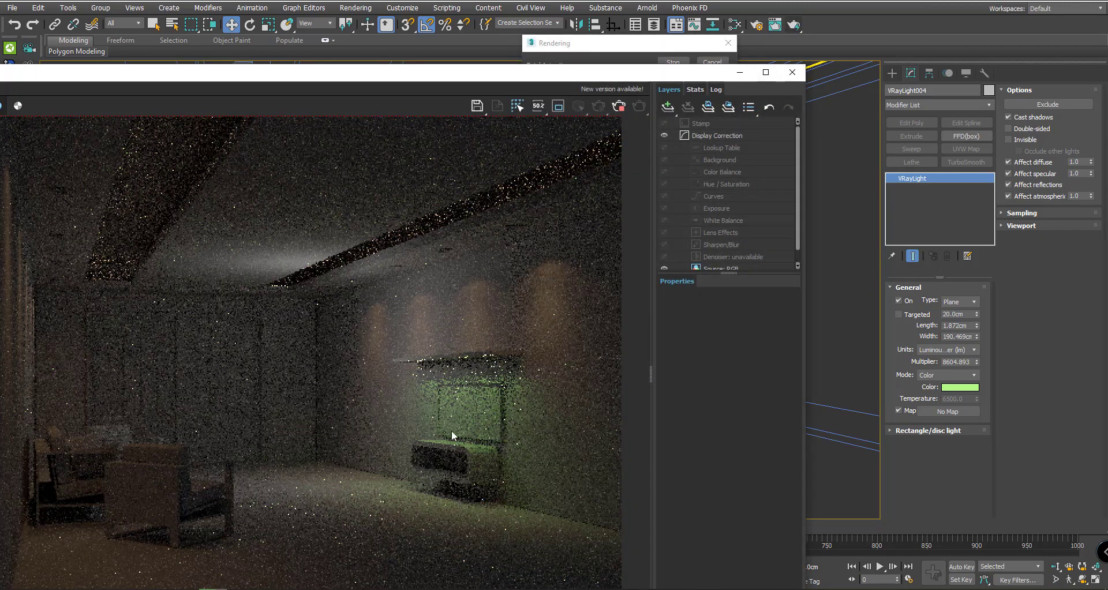
scroll(469, 405, "up", 3)
scroll(423, 379, "down", 2)
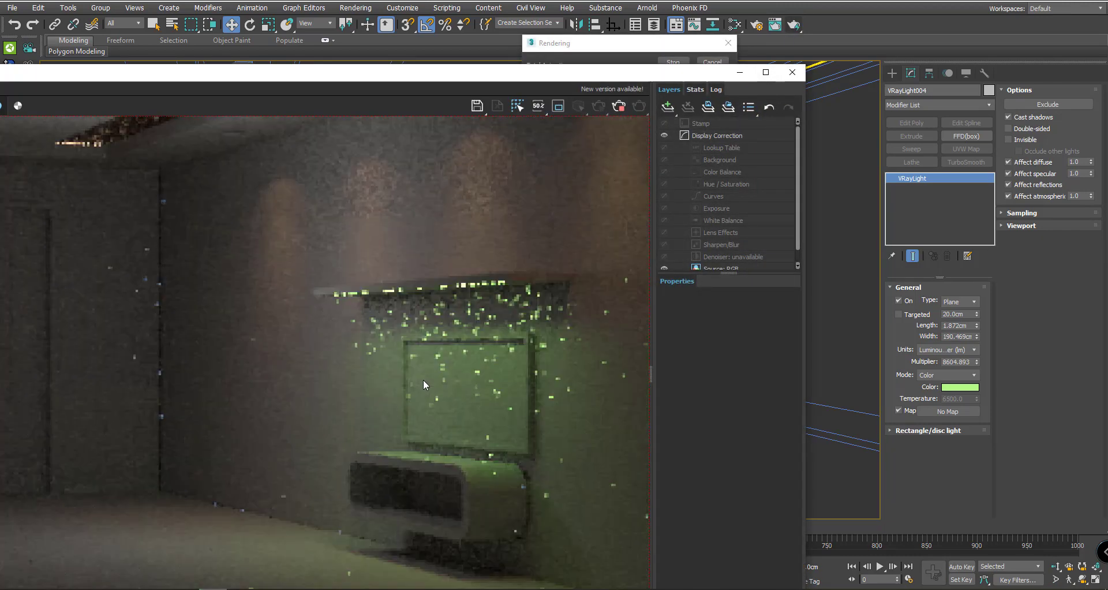
scroll(567, 309, "up", 3)
scroll(520, 323, "down", 2)
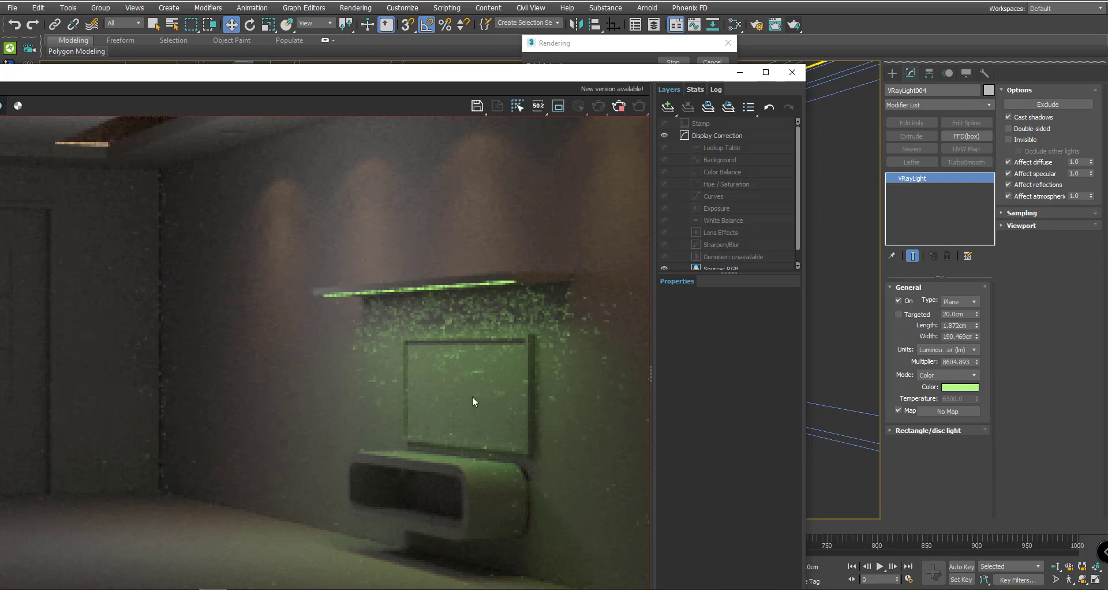
scroll(456, 397, "down", 2)
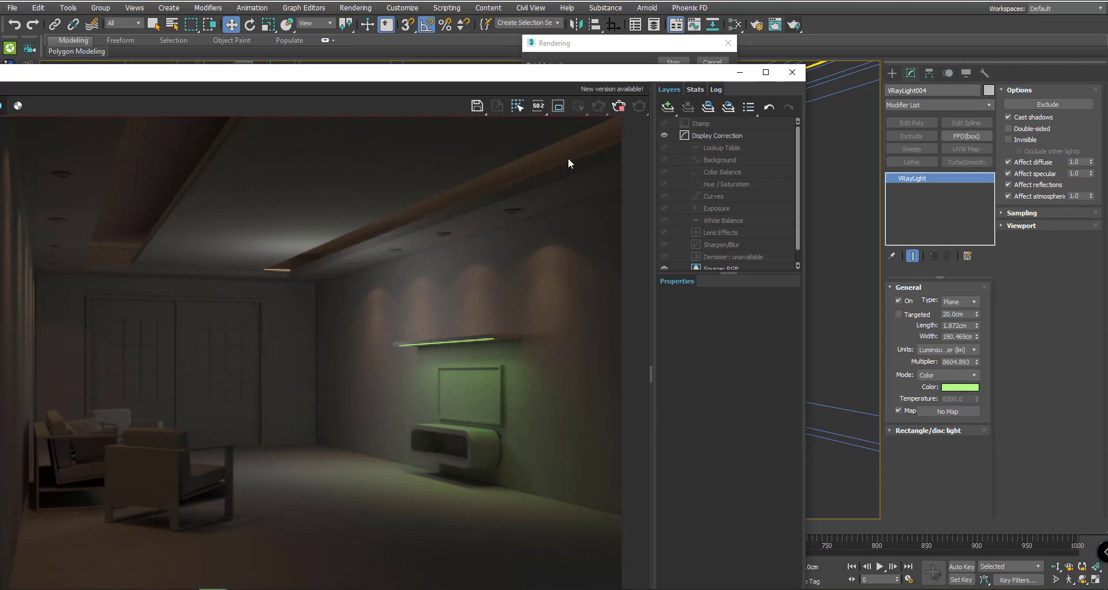
- Stop the render, set the under-shelf VRayLight colour to magenta and re-render
left_click(618, 108)
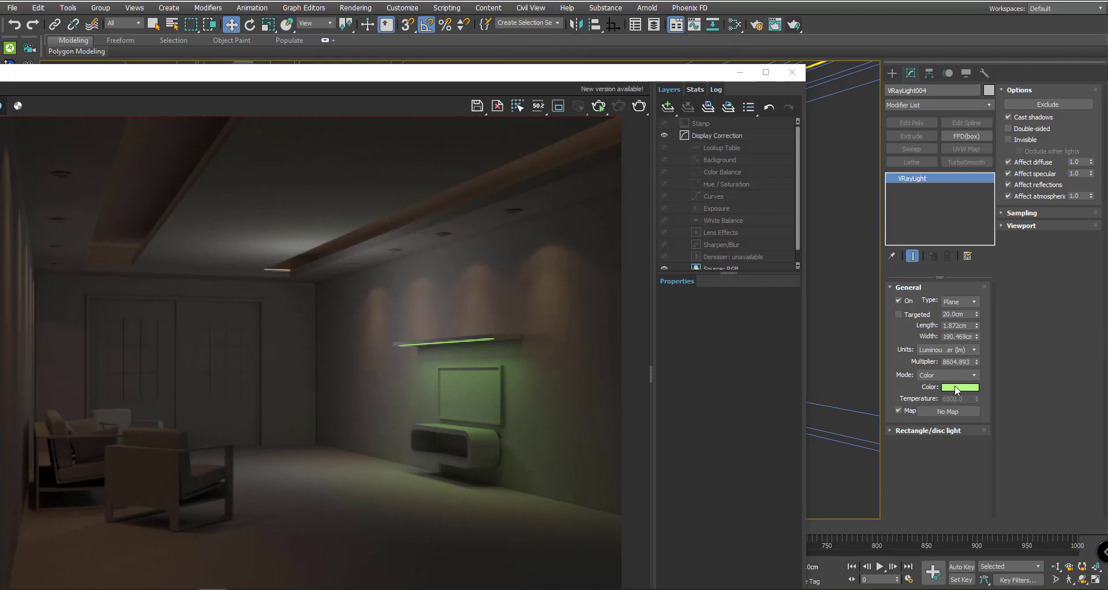
left_click(940, 375)
left_click(949, 396)
left_click(954, 388)
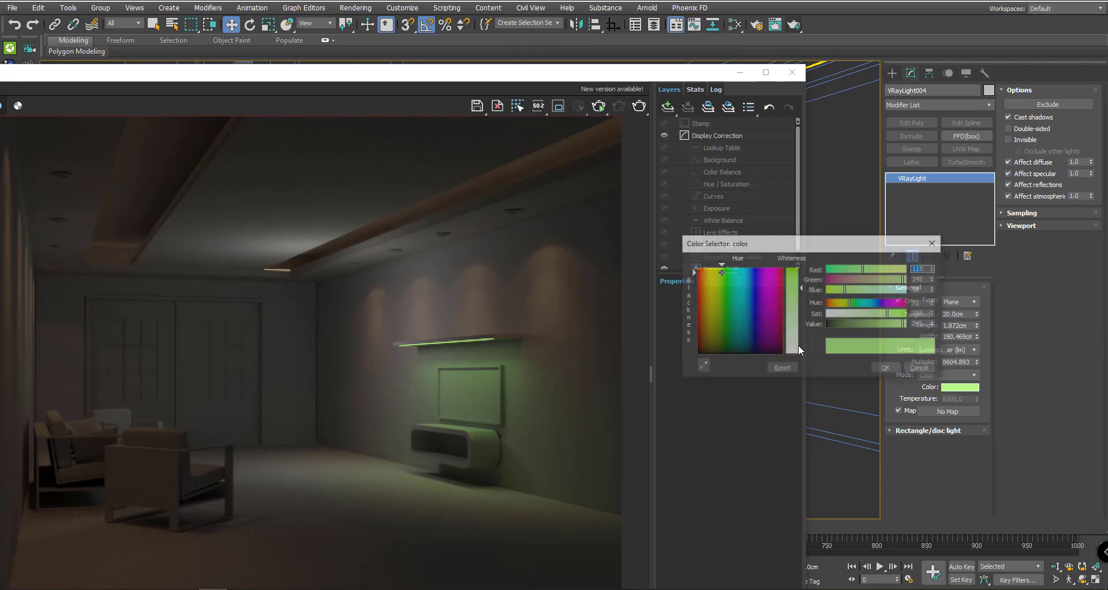
left_click(765, 283)
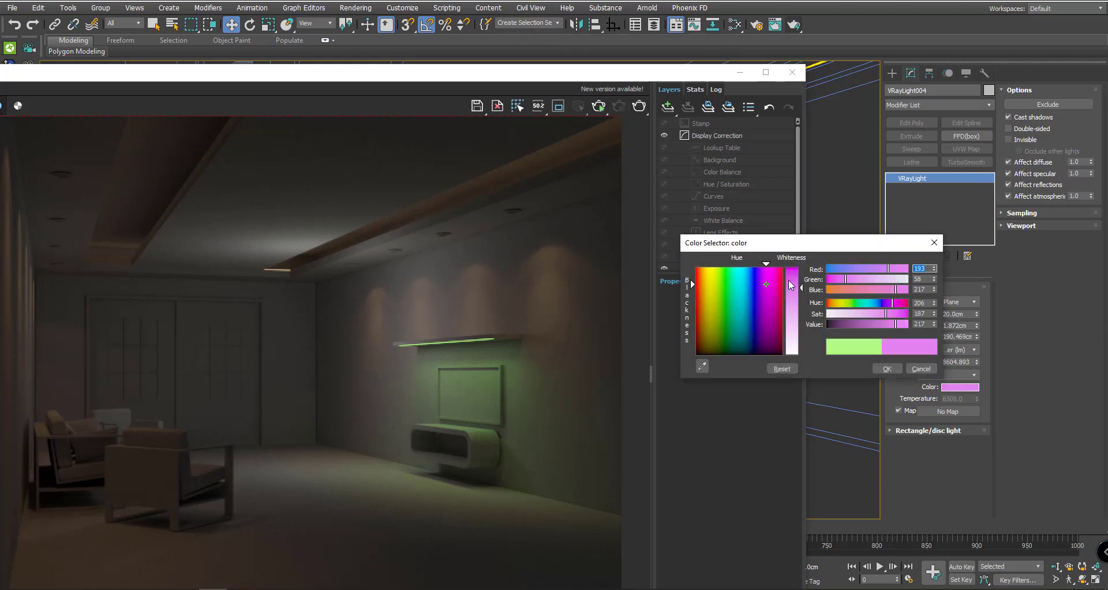
left_click(898, 370)
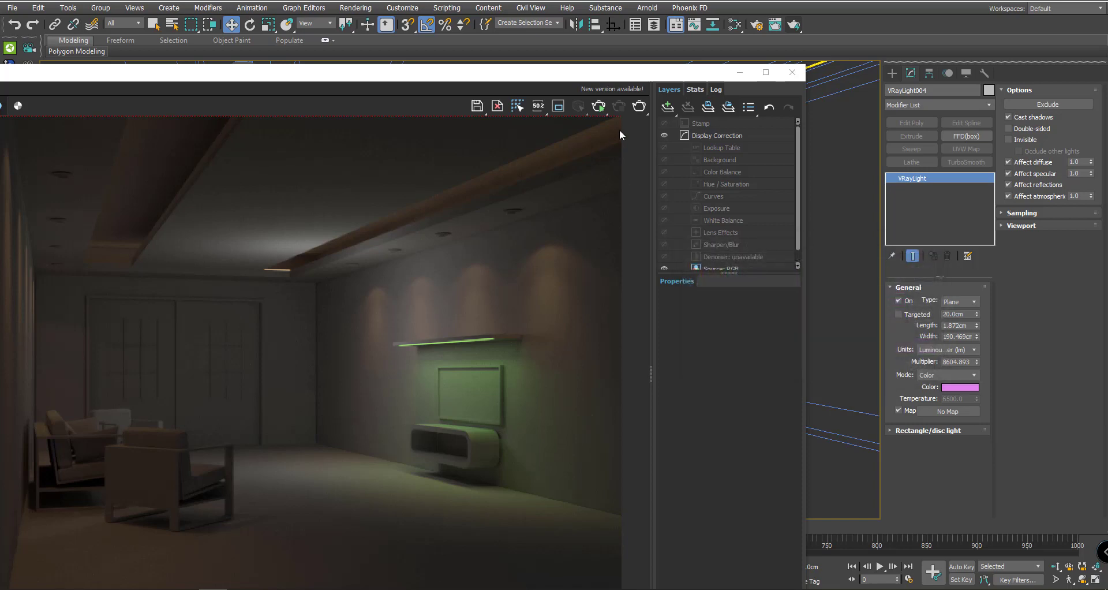
left_click(640, 106)
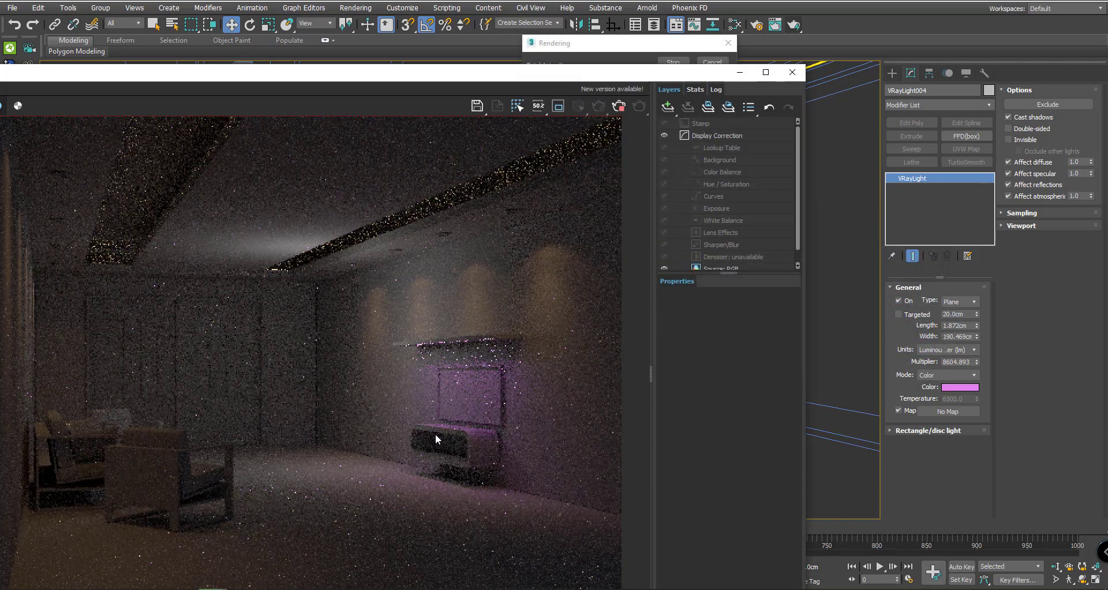
- Shift the light colour from magenta to pink and render the room again
left_click(619, 107)
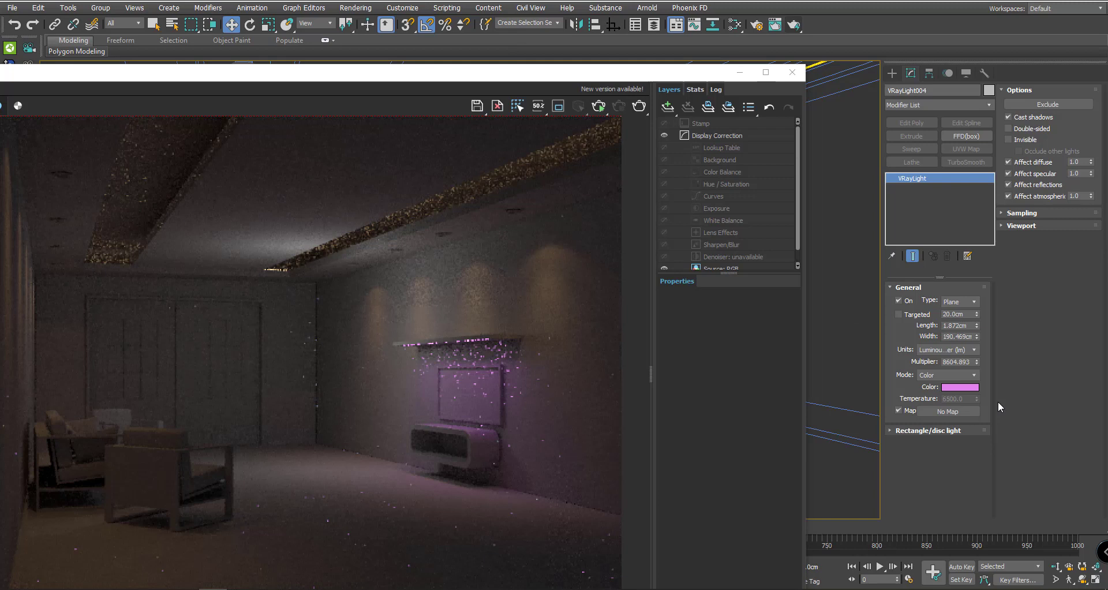
left_click(955, 386)
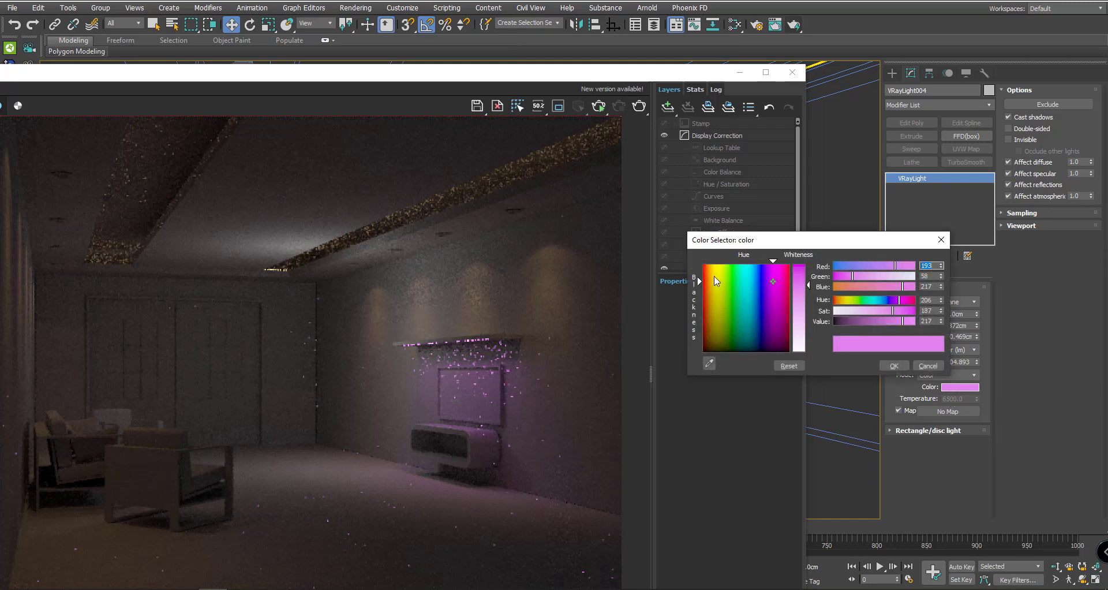
left_click_drag(777, 282, 787, 279)
left_click(893, 366)
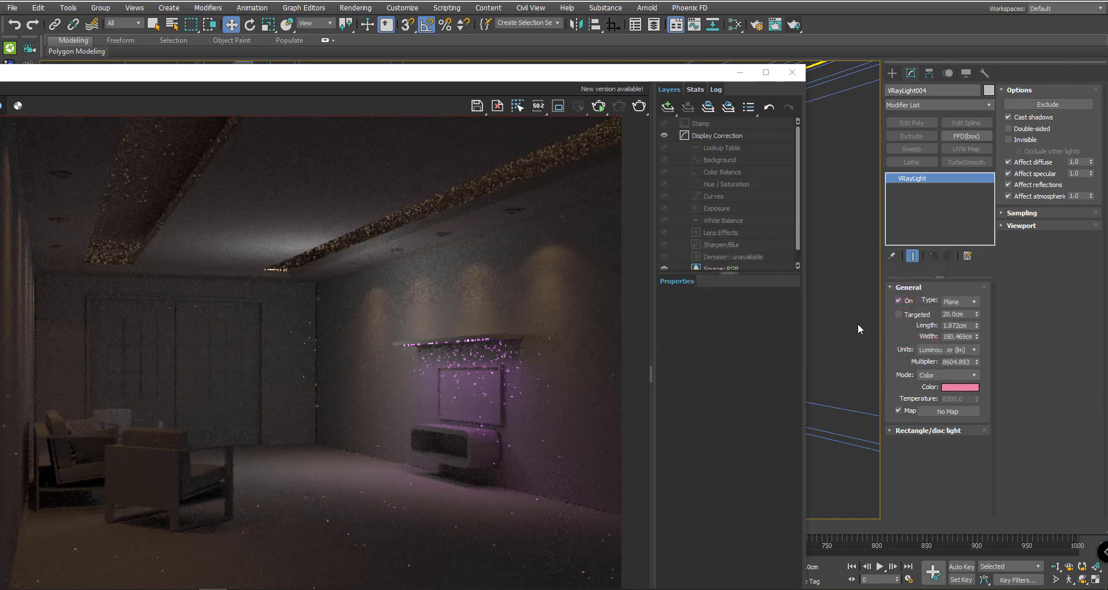
left_click(639, 106)
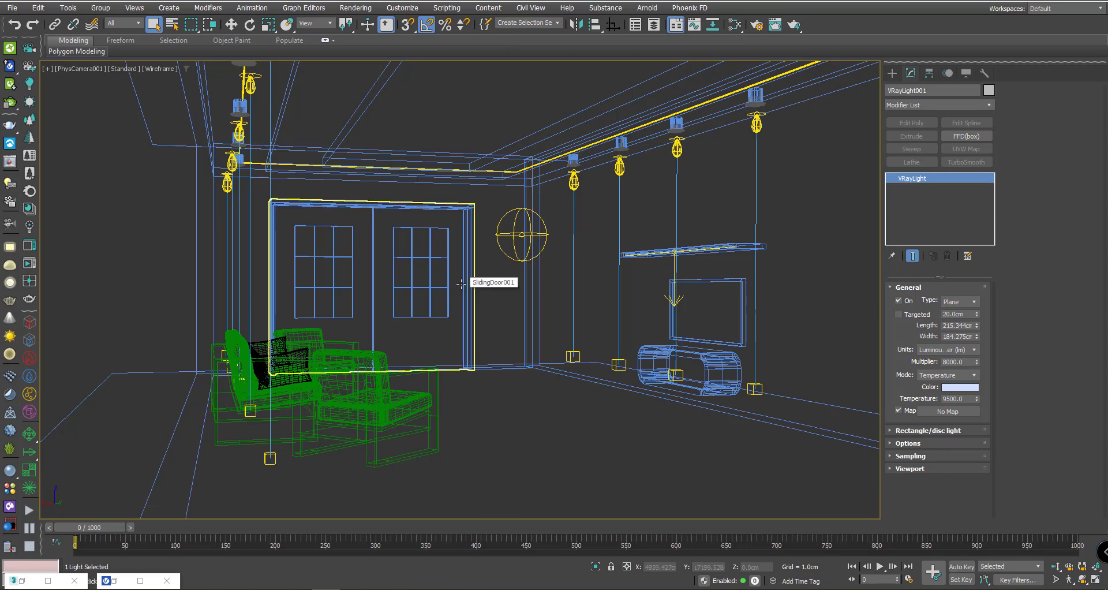
- Render the shaded camera view of the room with the pink under-shelf light
key("F3")
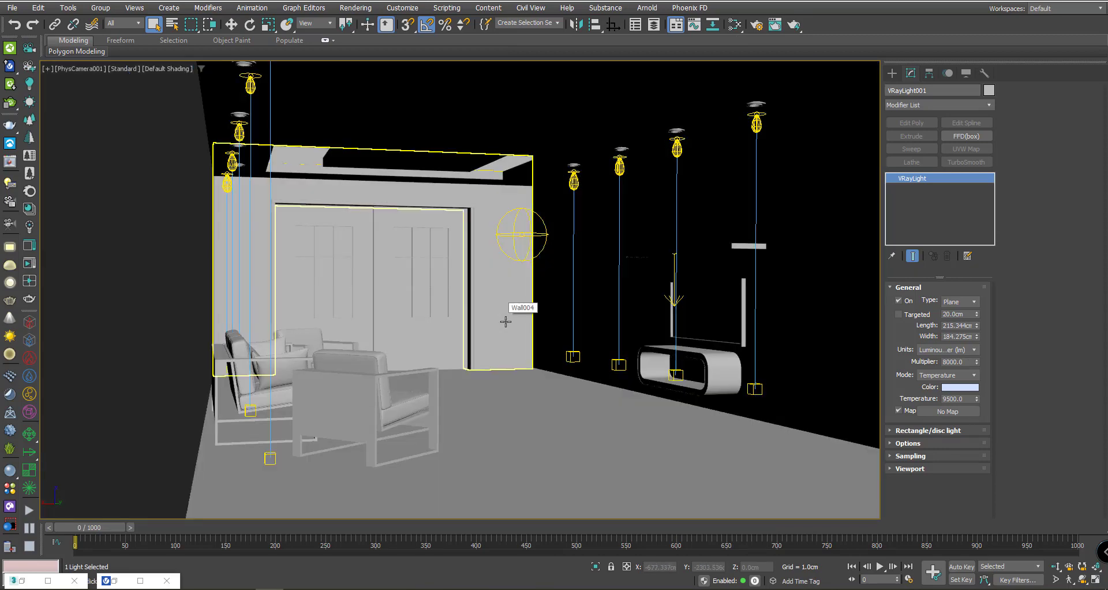
left_click(794, 24)
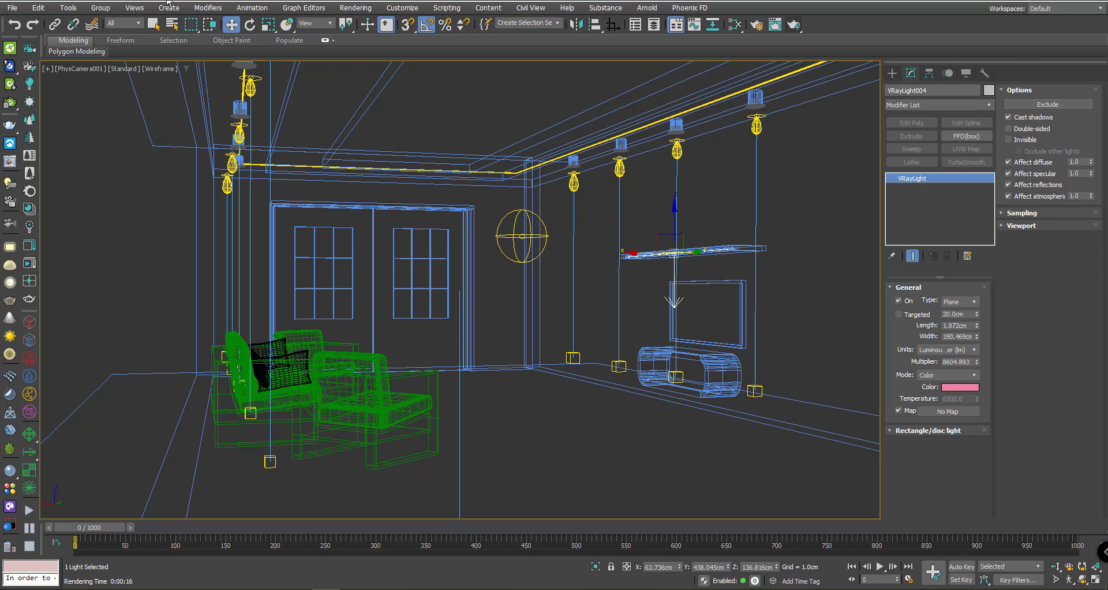
left_click(13, 8)
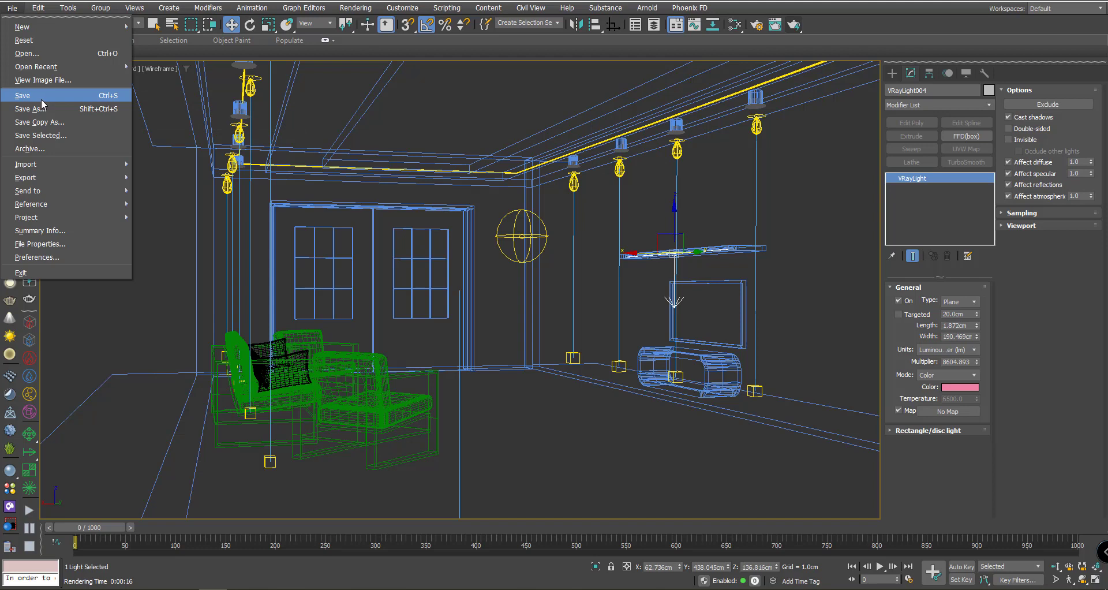
- Save the scene, confirming the overwrite of the older-version file
left_click(41, 99)
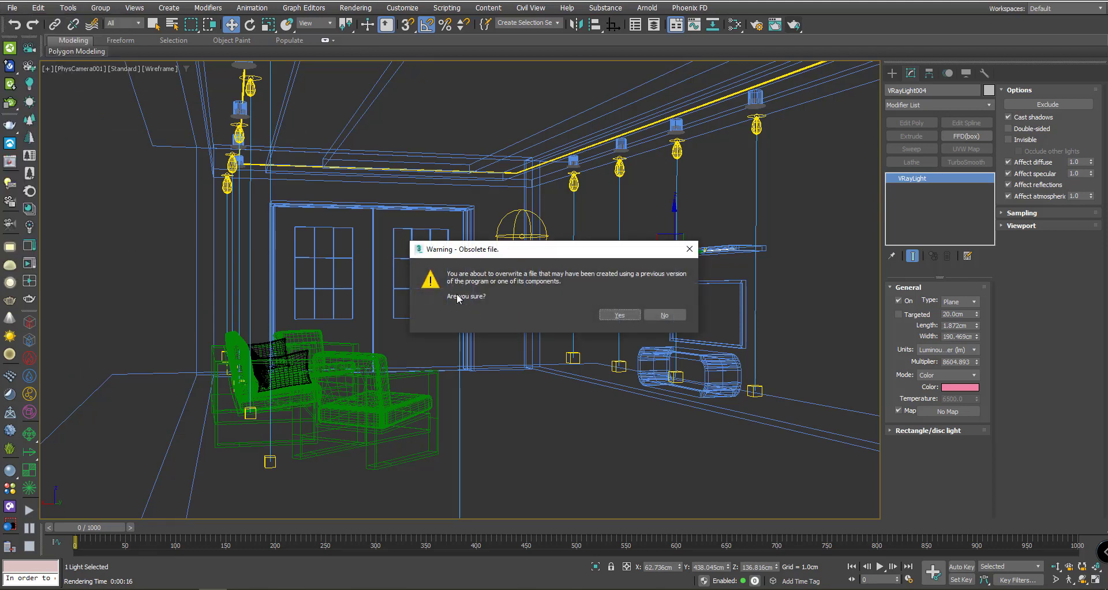
left_click(619, 315)
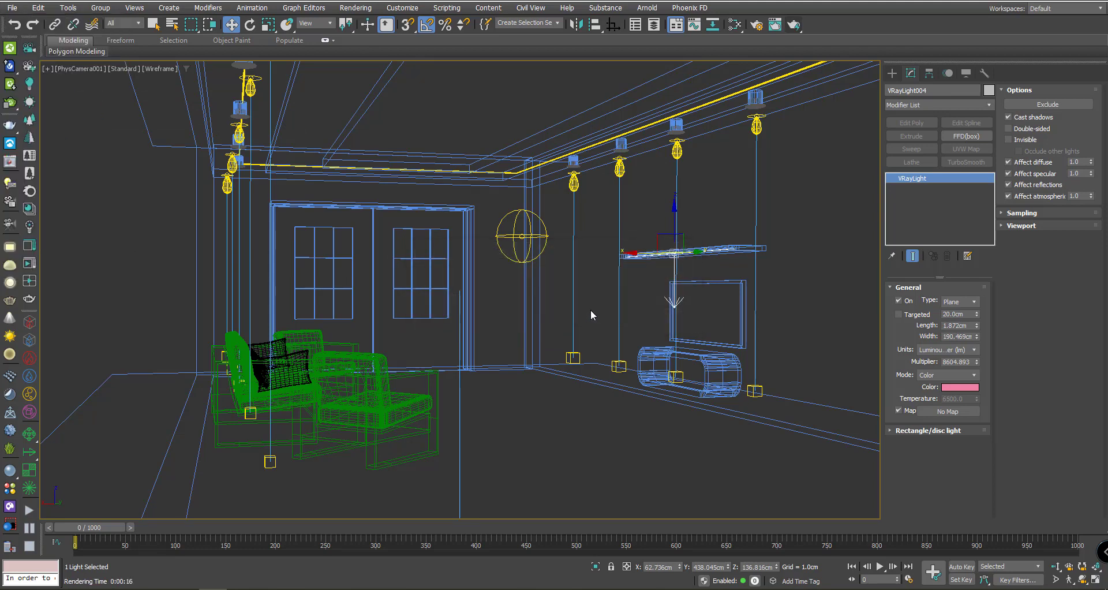
left_click(12, 8)
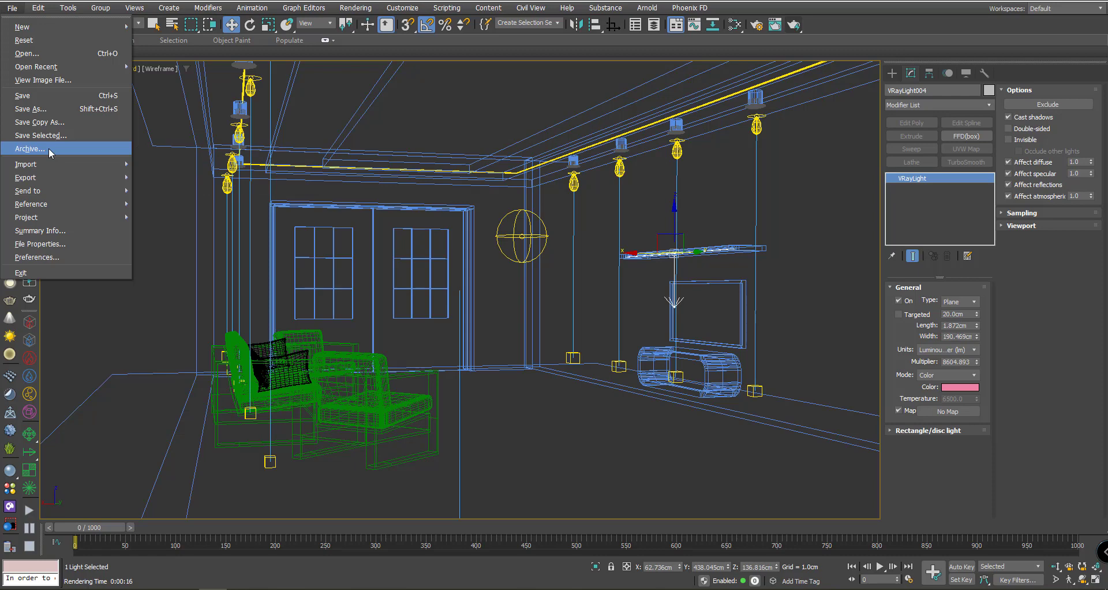
- Archive the scene to Desktop > ورشة عمل as a 3ds Max 2020 zip named with the student's name and 'Lighting 202010'
left_click(48, 148)
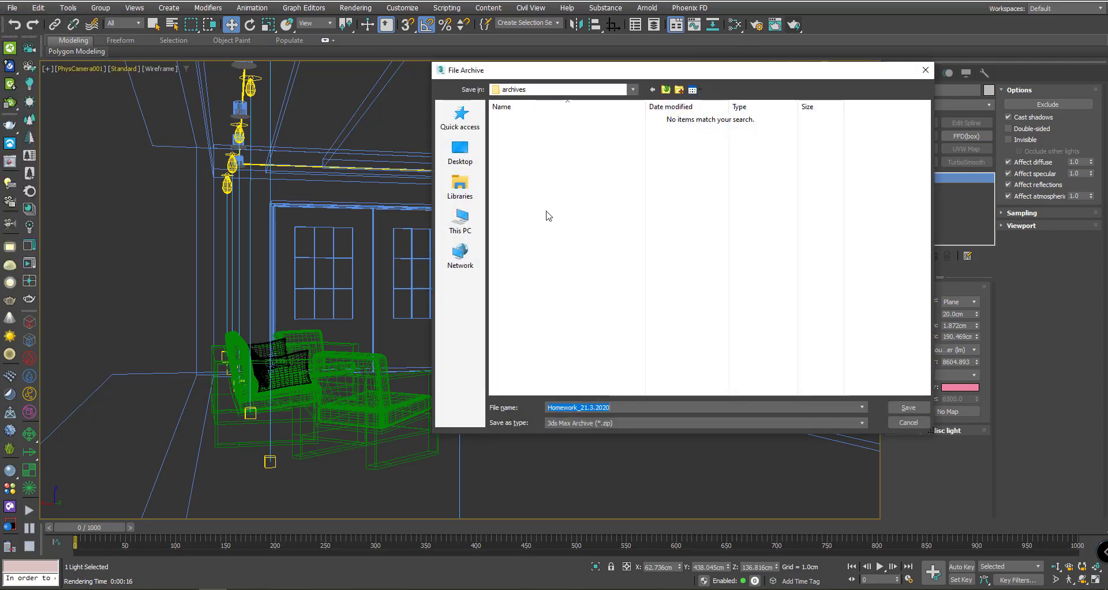
left_click(461, 150)
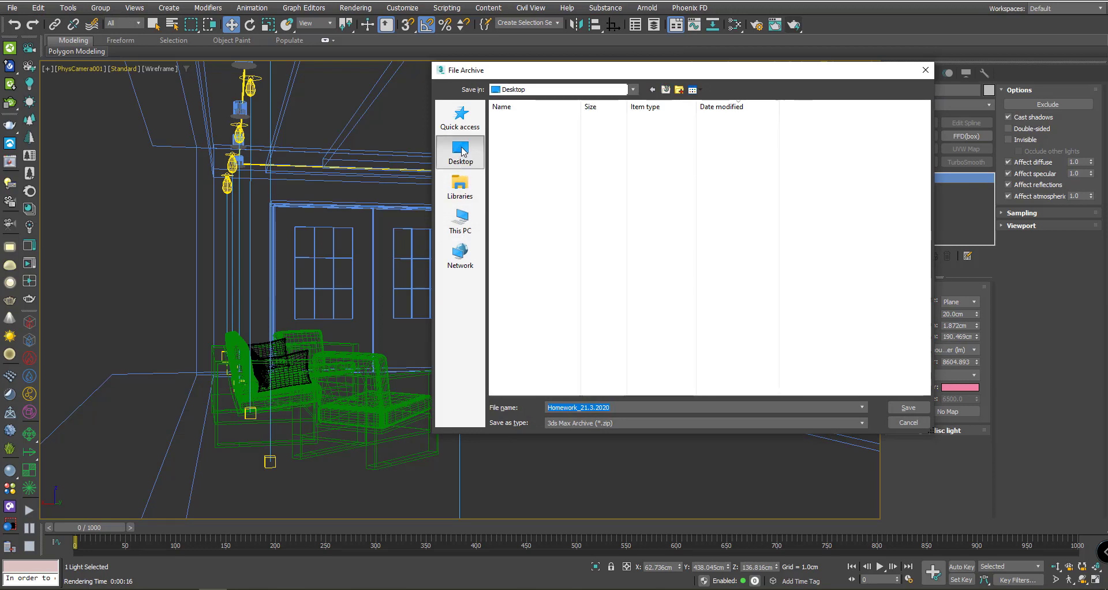
double_click(556, 168)
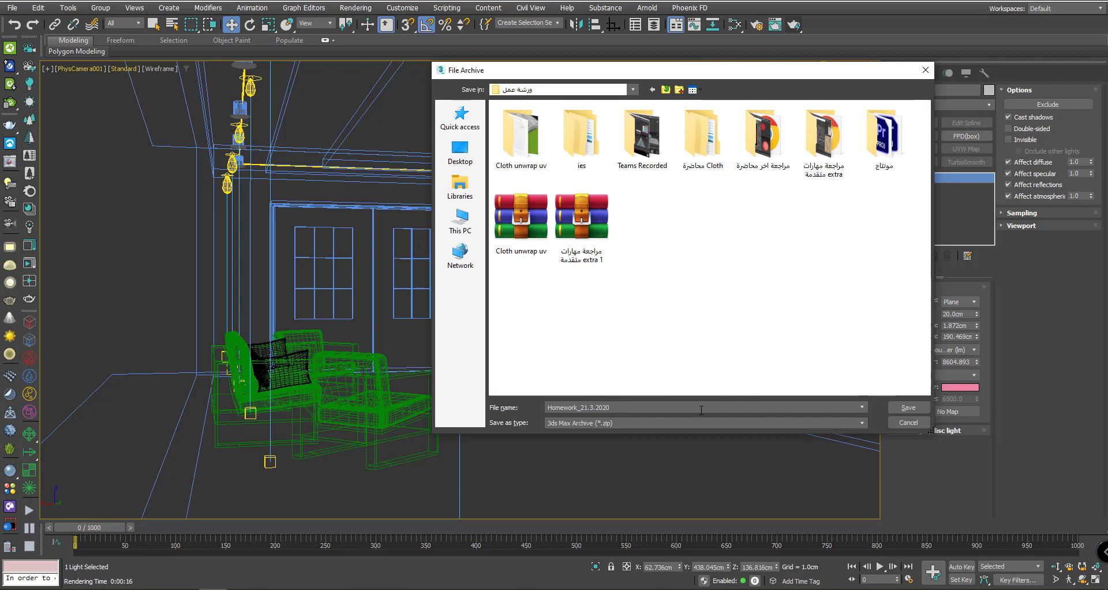
double_click(625, 408)
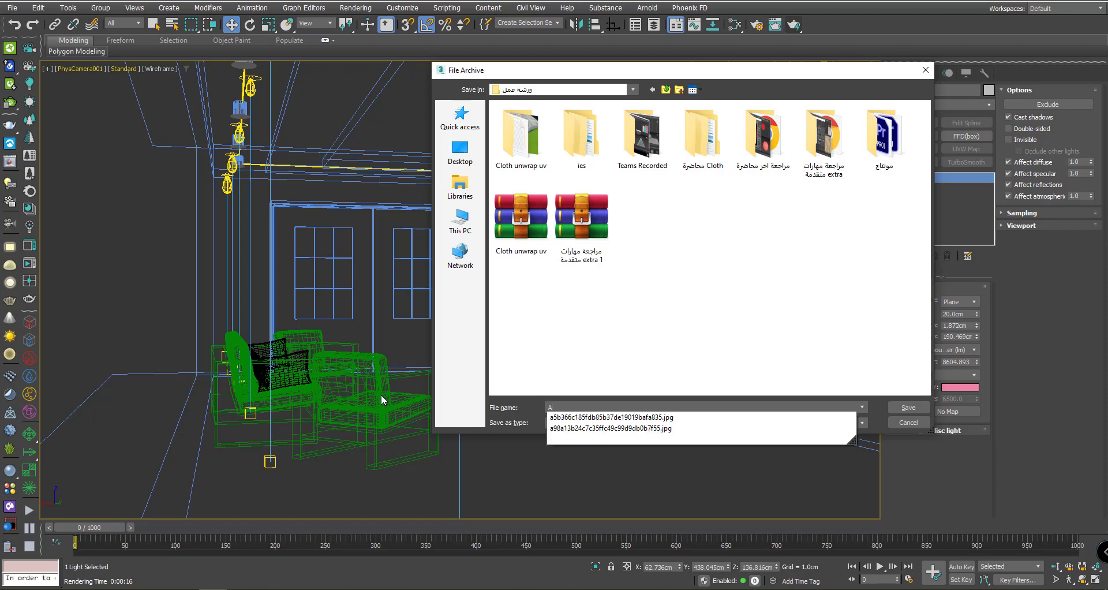
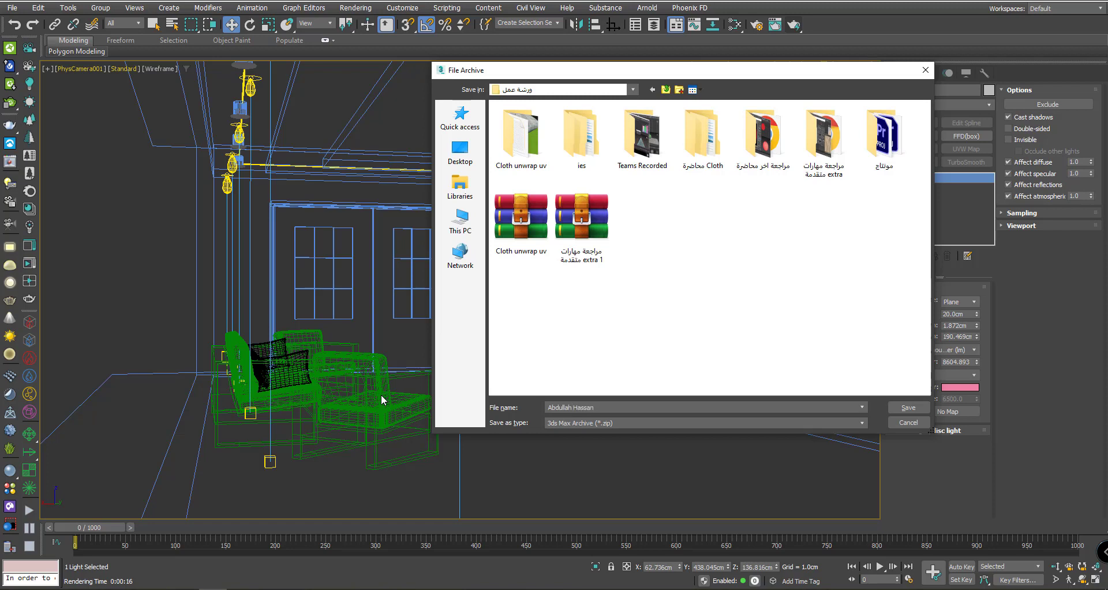
left_click(588, 425)
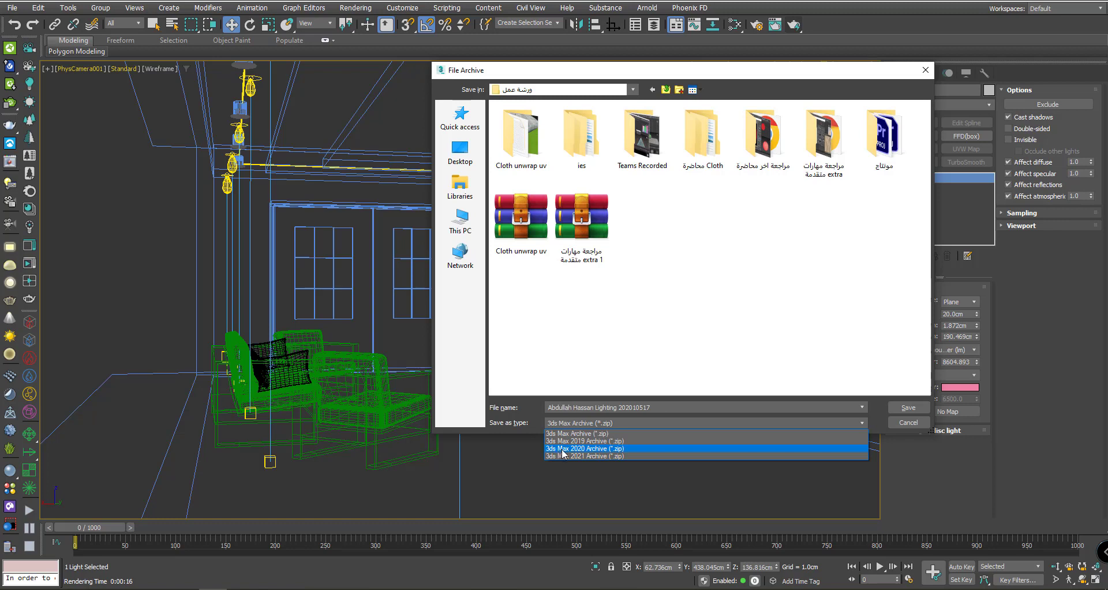
left_click(563, 449)
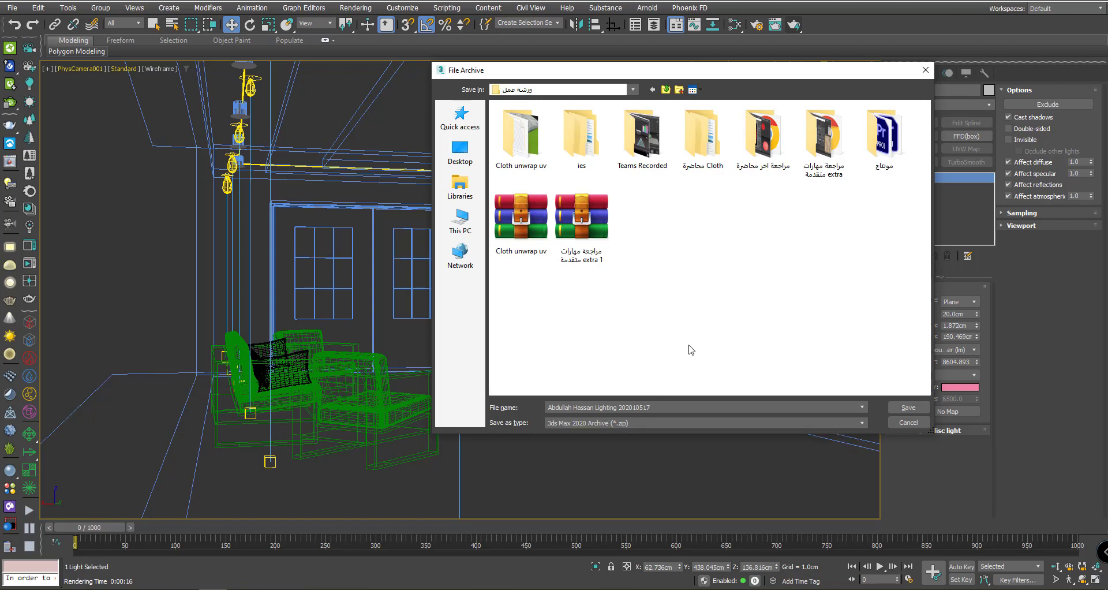
left_click(908, 408)
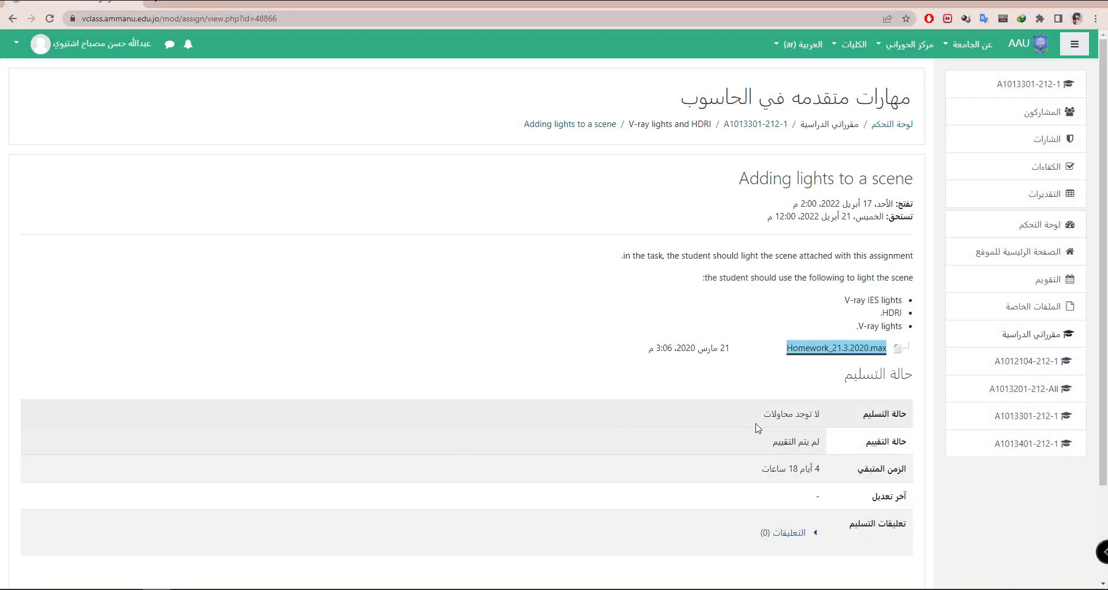
- Scroll the Moodle assignment page to view its submission status table
scroll(725, 384, "down", 2)
scroll(542, 353, "up", 2)
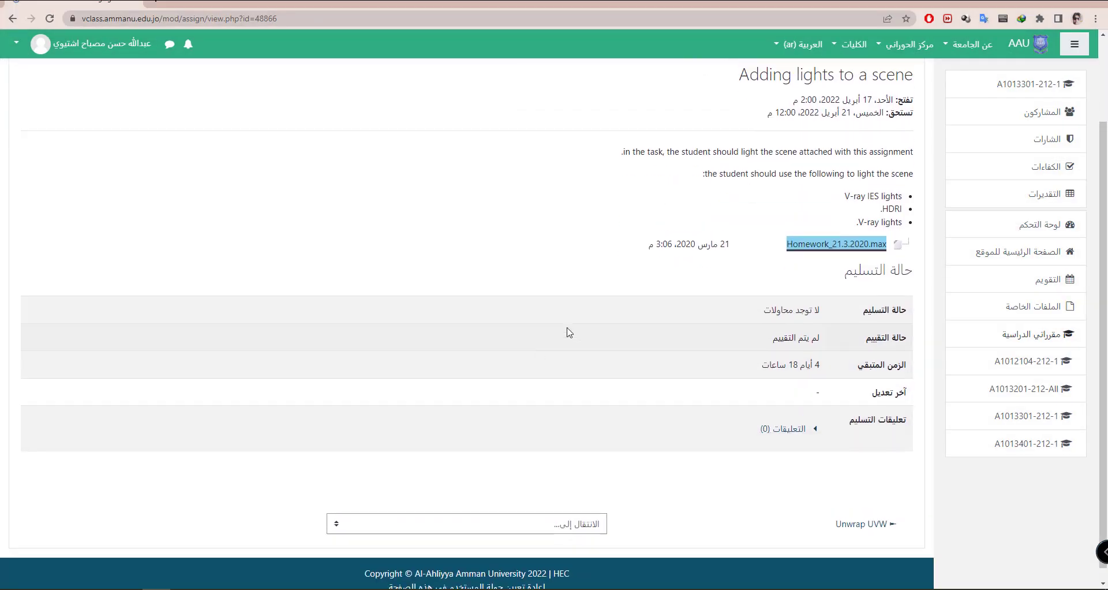
scroll(531, 352, "down", 2)
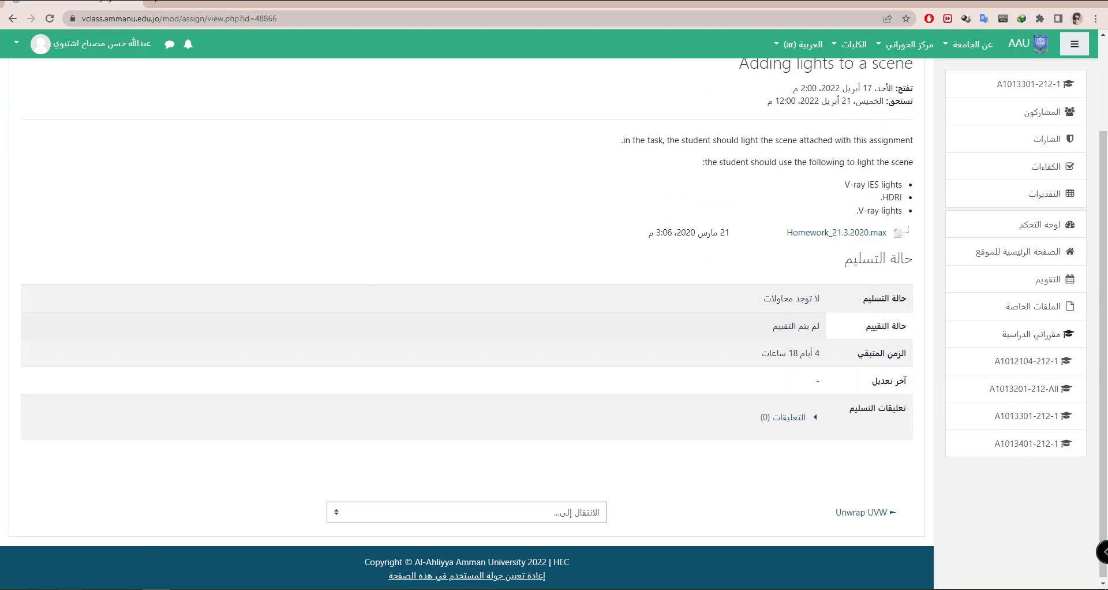
left_click(68, 548)
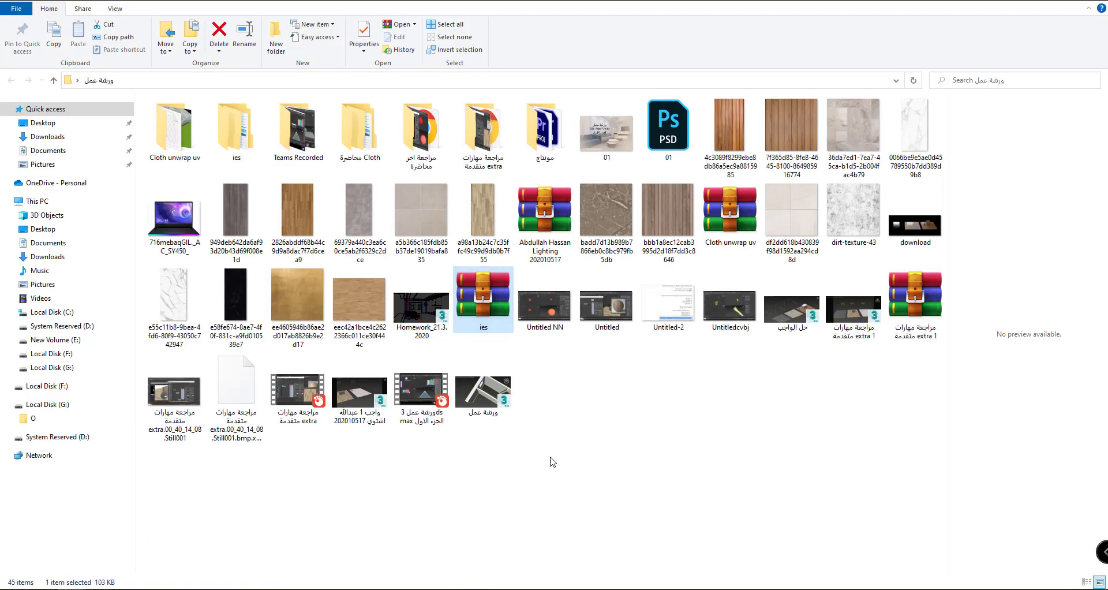
left_click(547, 202)
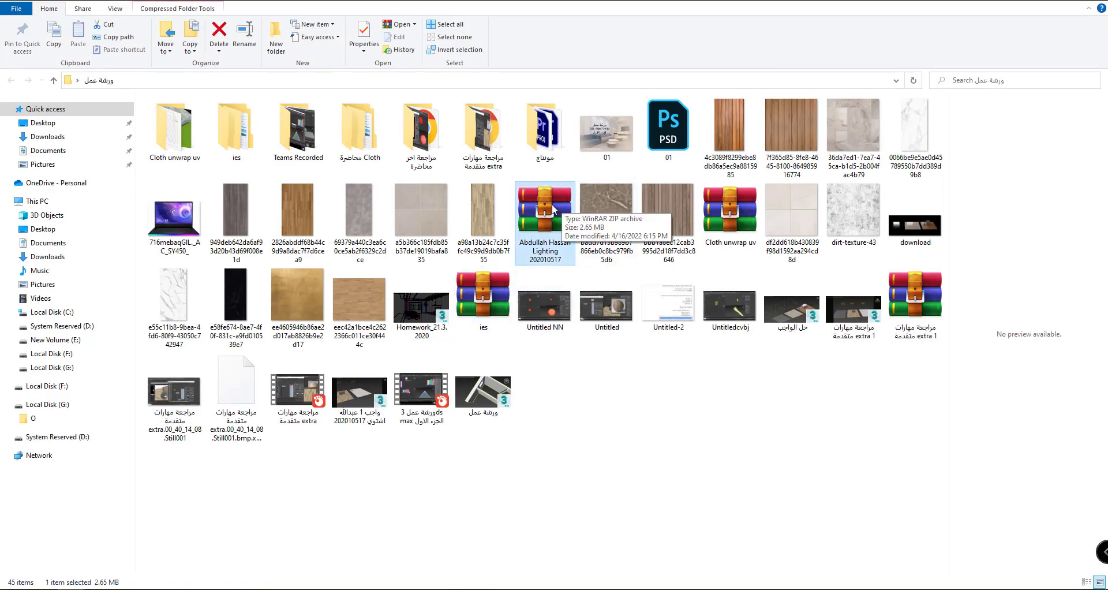
left_click_drag(547, 225, 504, 397)
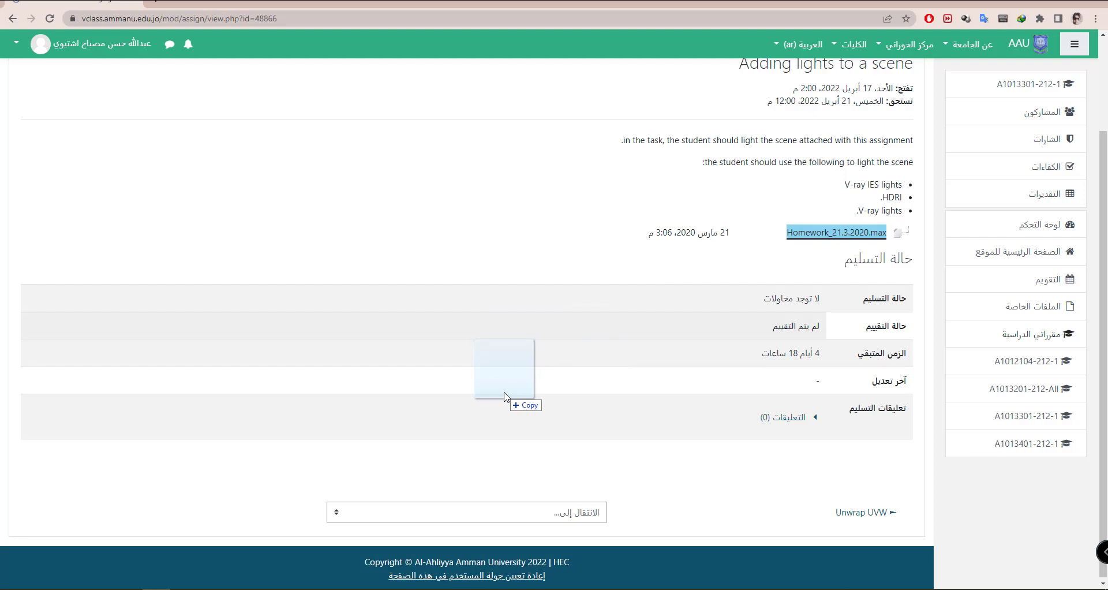
left_click_drag(504, 393, 504, 391)
left_click_drag(505, 395, 505, 395)
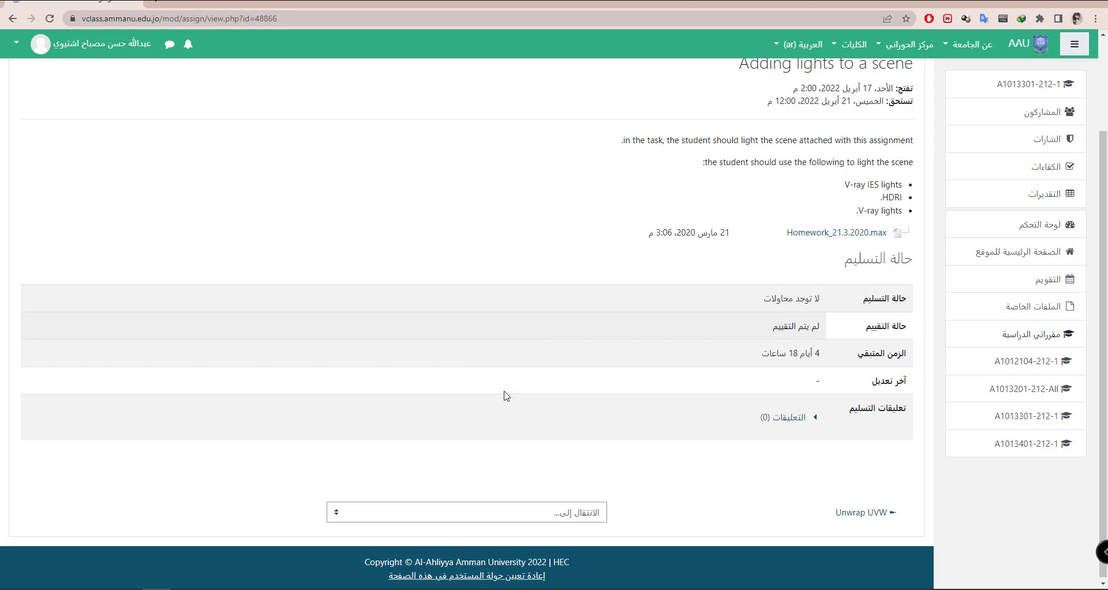